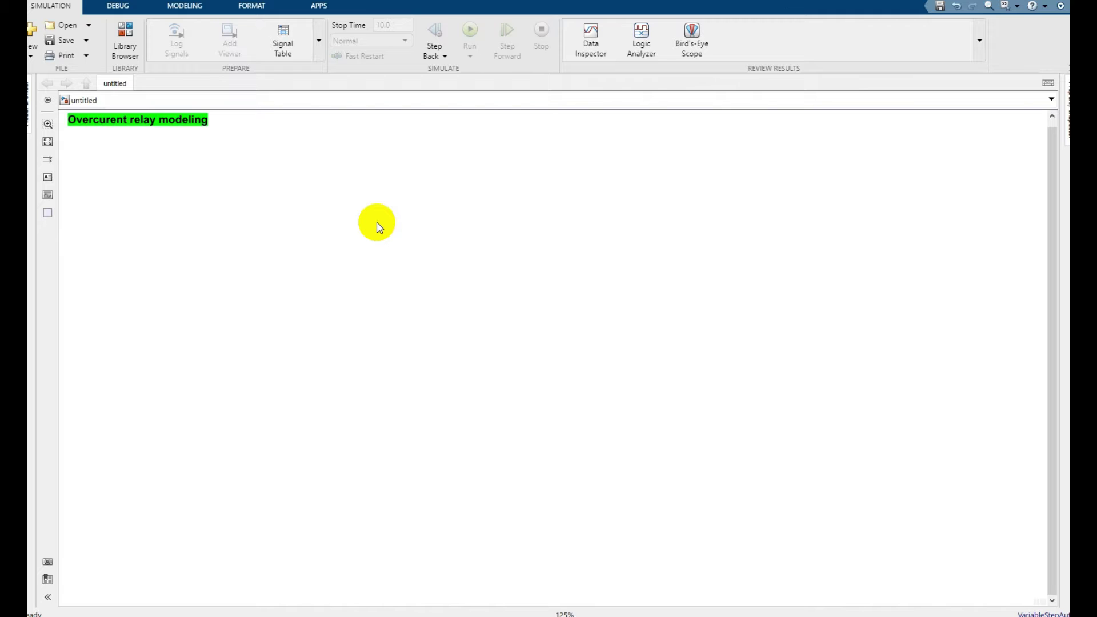
# Step: Add a Three-Phase Source block from the library and place it at the canvas lower left
pyautogui.click(122, 38)
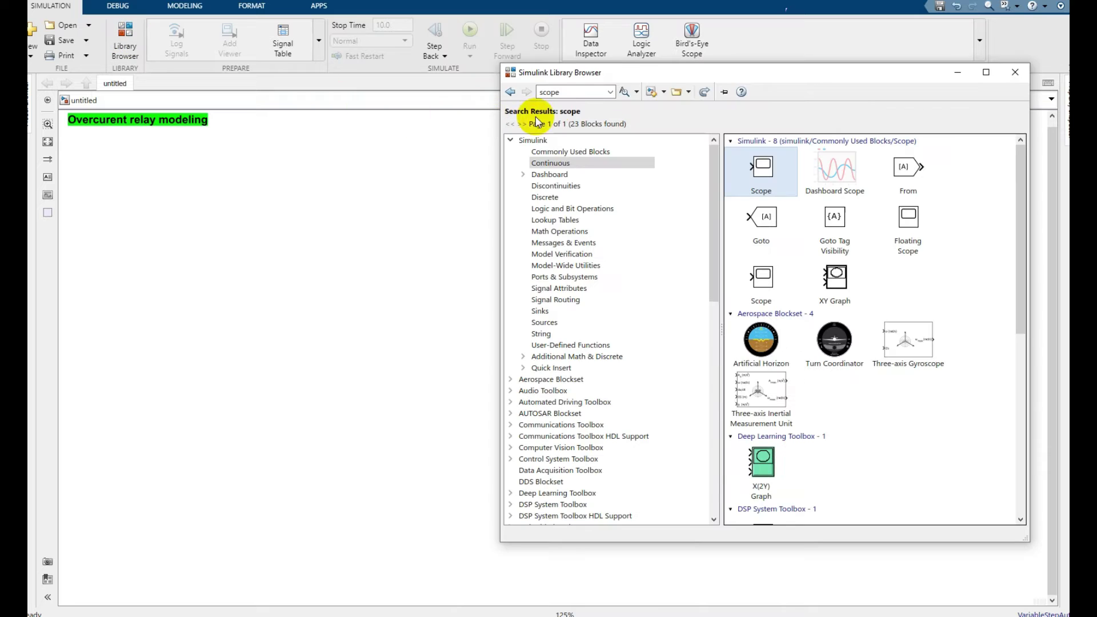
pyautogui.doubleClick(569, 93)
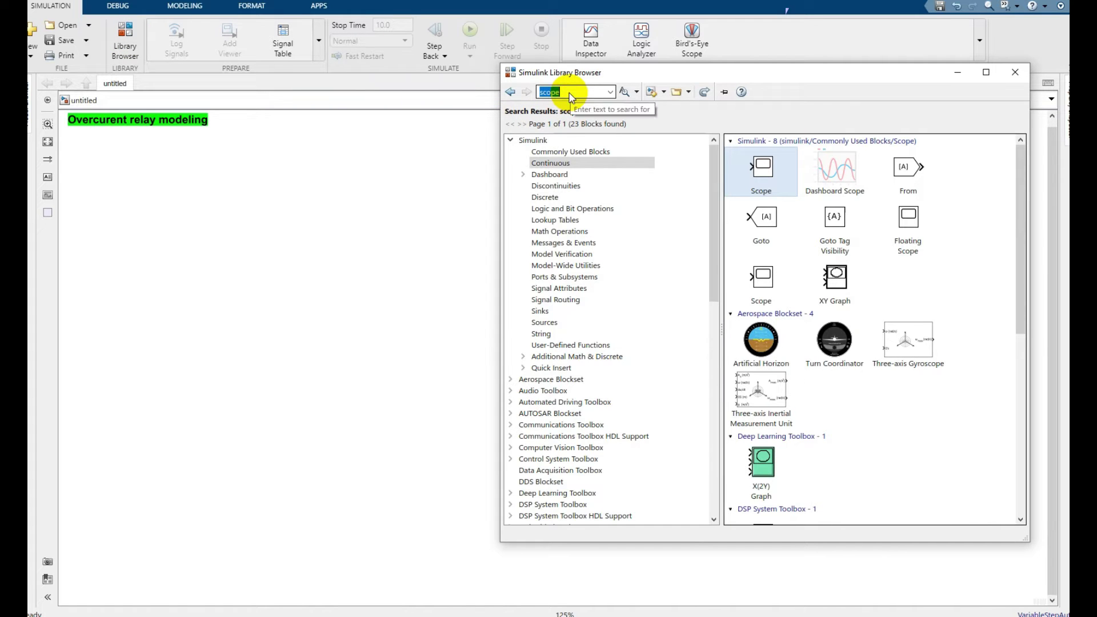
pyautogui.write('Three-phase sour')
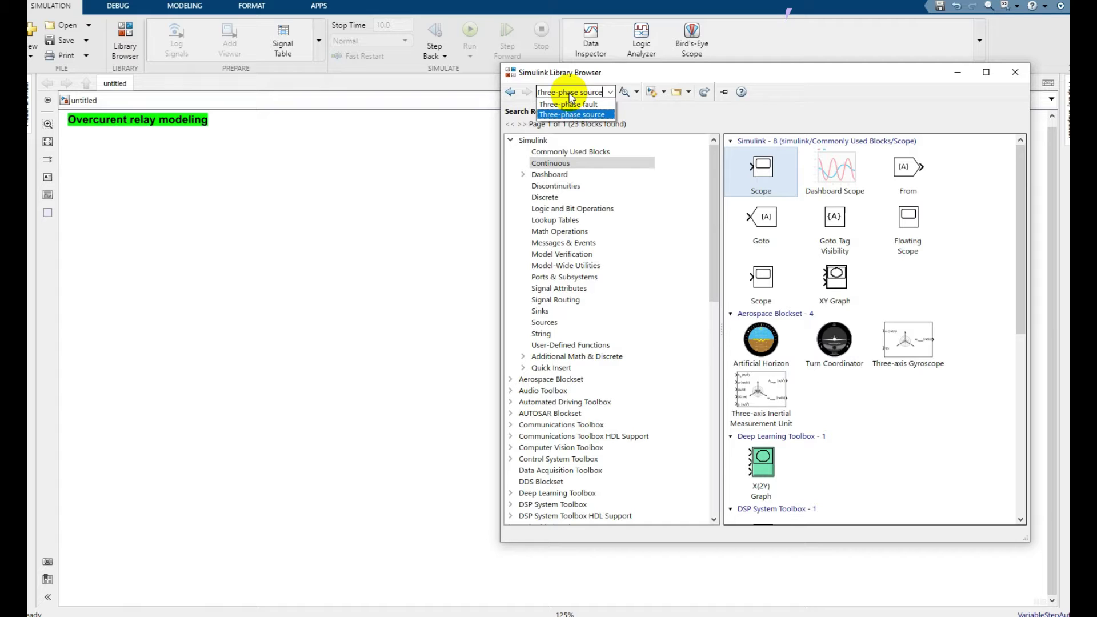
pyautogui.doubleClick(569, 93)
pyautogui.press('Return')
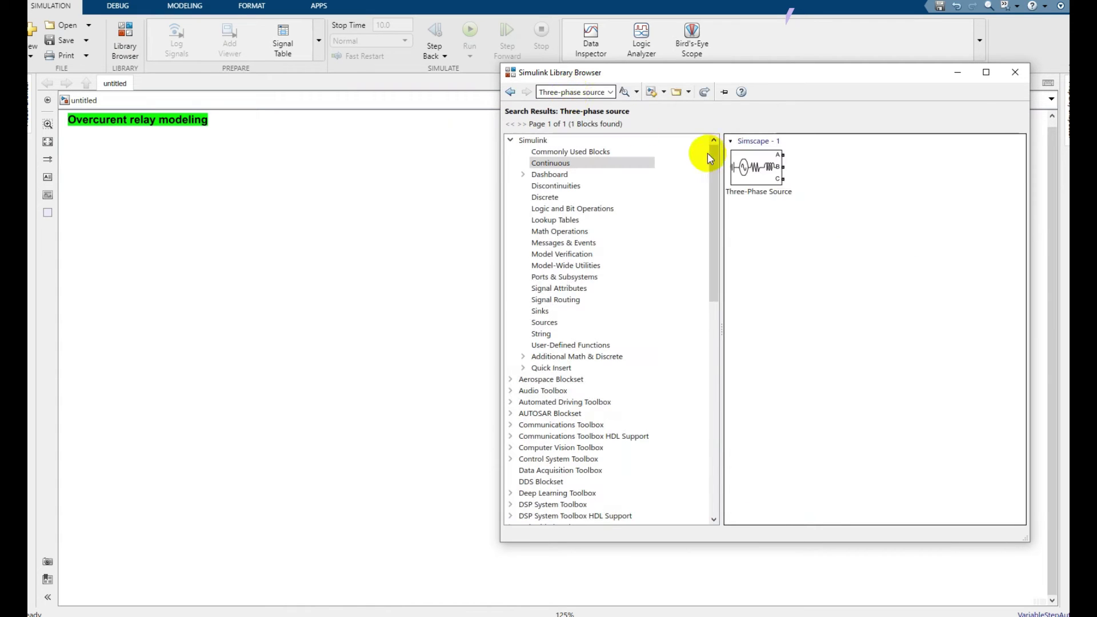
pyautogui.click(765, 161)
pyautogui.rightClick(772, 168)
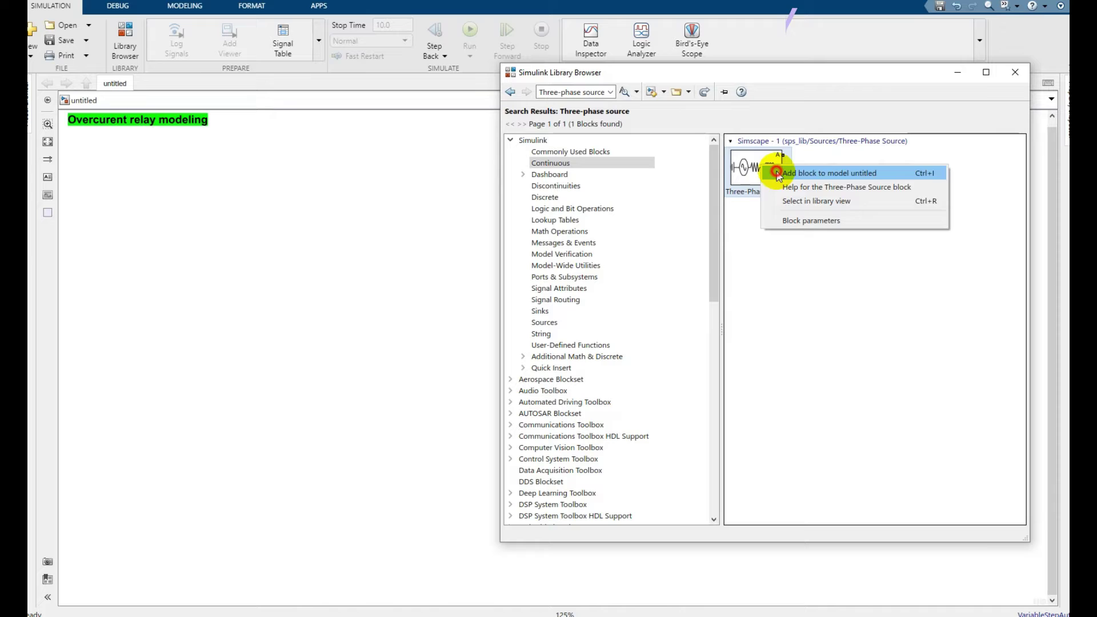
pyautogui.click(779, 172)
pyautogui.click(451, 206)
pyautogui.moveTo(551, 351); pyautogui.dragTo(108, 443)
pyautogui.click(303, 347)
# Step: Add a Three-Phase Breaker and place it beside the source, wiring phases A, B, C
pyautogui.click(125, 38)
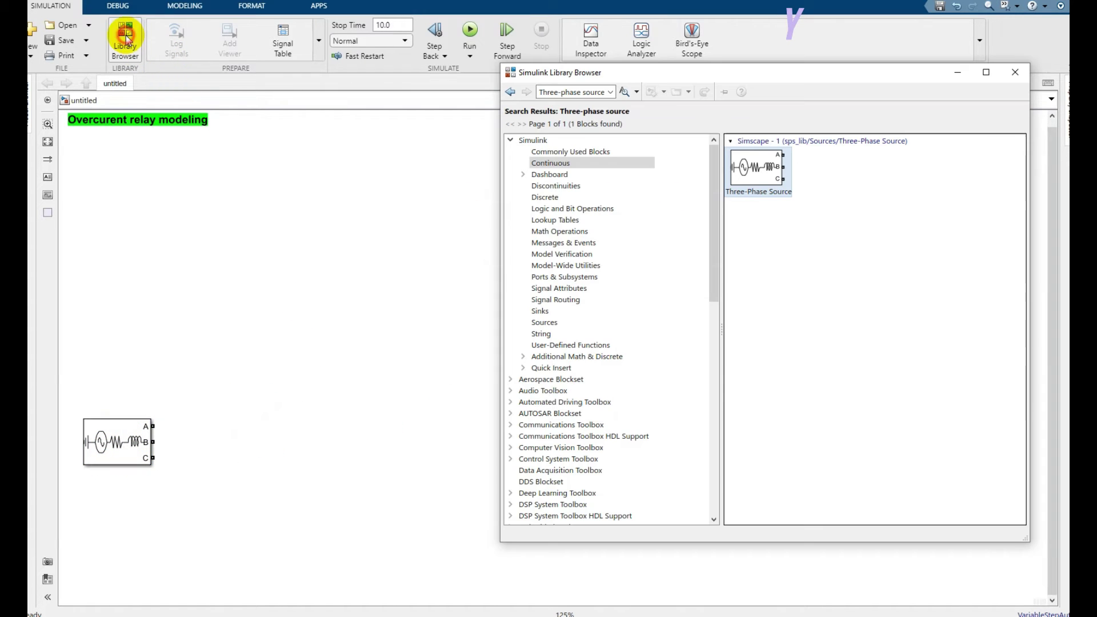
pyautogui.click(589, 92)
pyautogui.write('b')
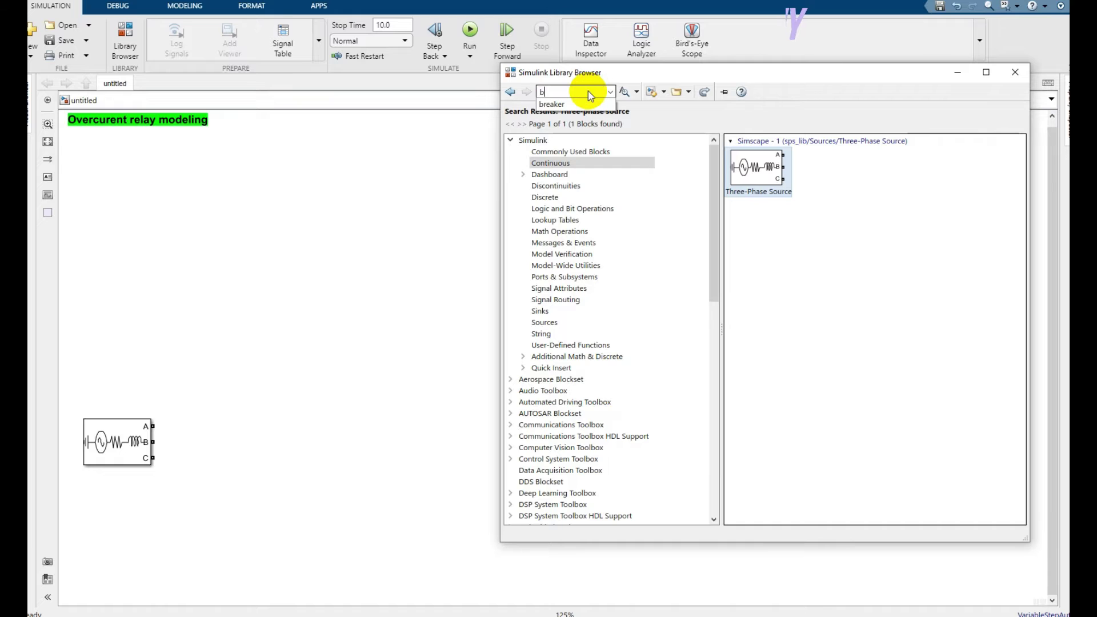
pyautogui.write('reaker')
pyautogui.press('Return')
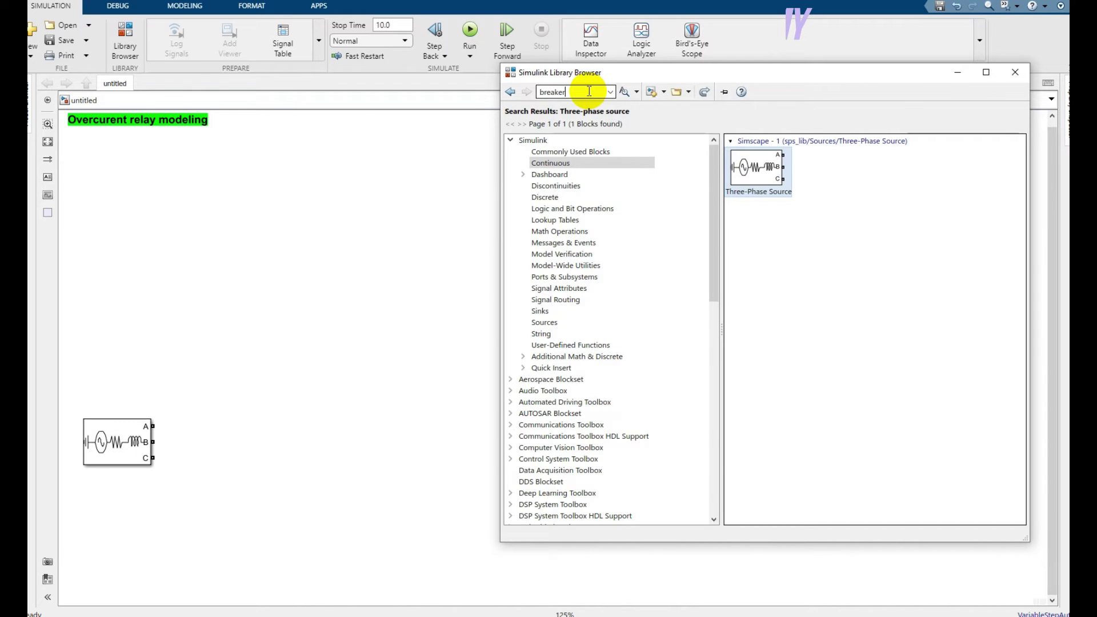
pyautogui.click(771, 474)
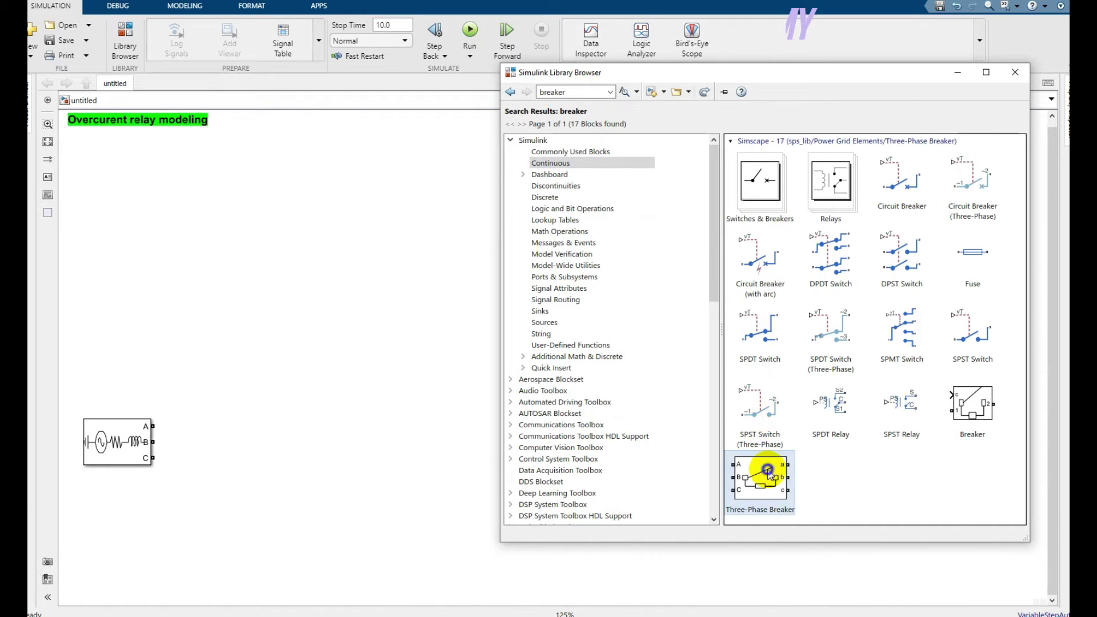
pyautogui.rightClick(762, 471)
pyautogui.press('Escape')
pyautogui.click(479, 379)
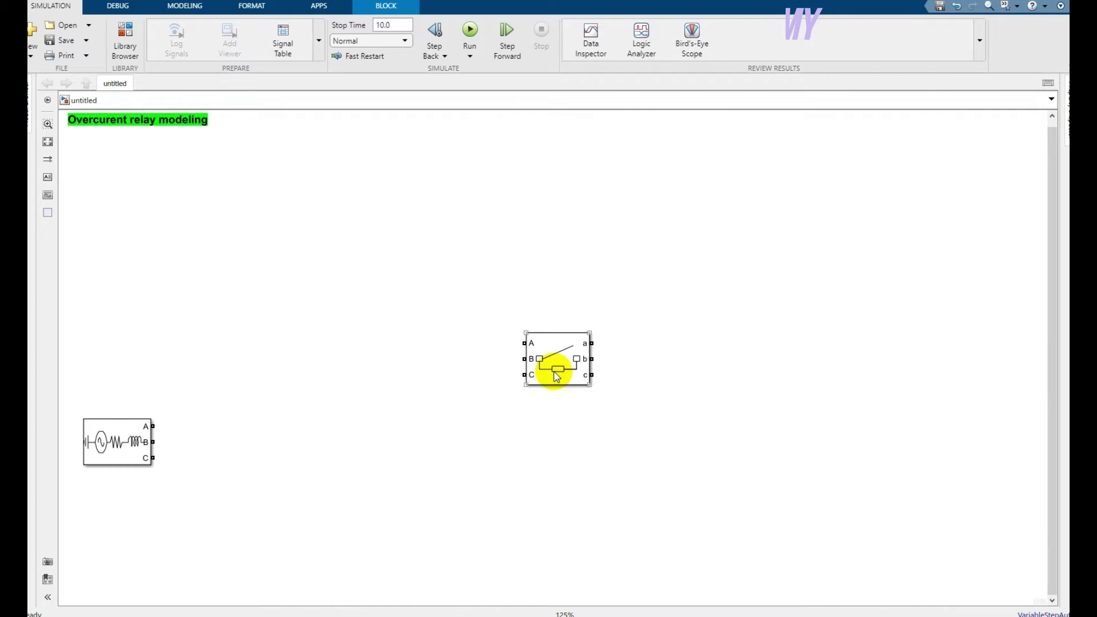
pyautogui.moveTo(550, 367); pyautogui.dragTo(268, 449)
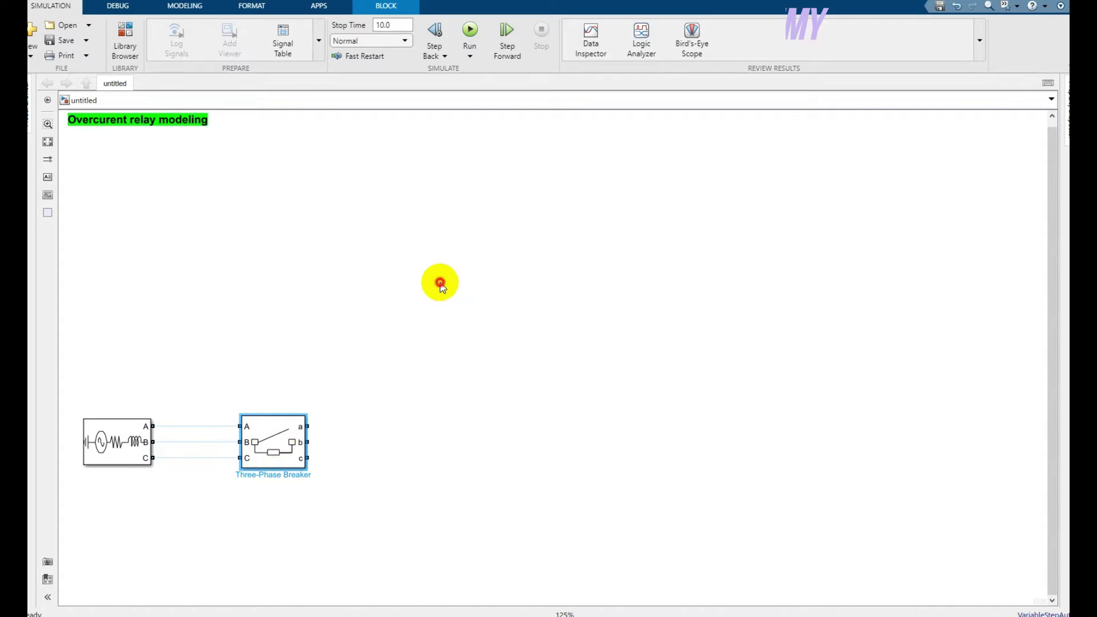
# Step: Add a Three-Phase V-I Measurement block to the right of the breaker
pyautogui.click(439, 282)
pyautogui.click(127, 37)
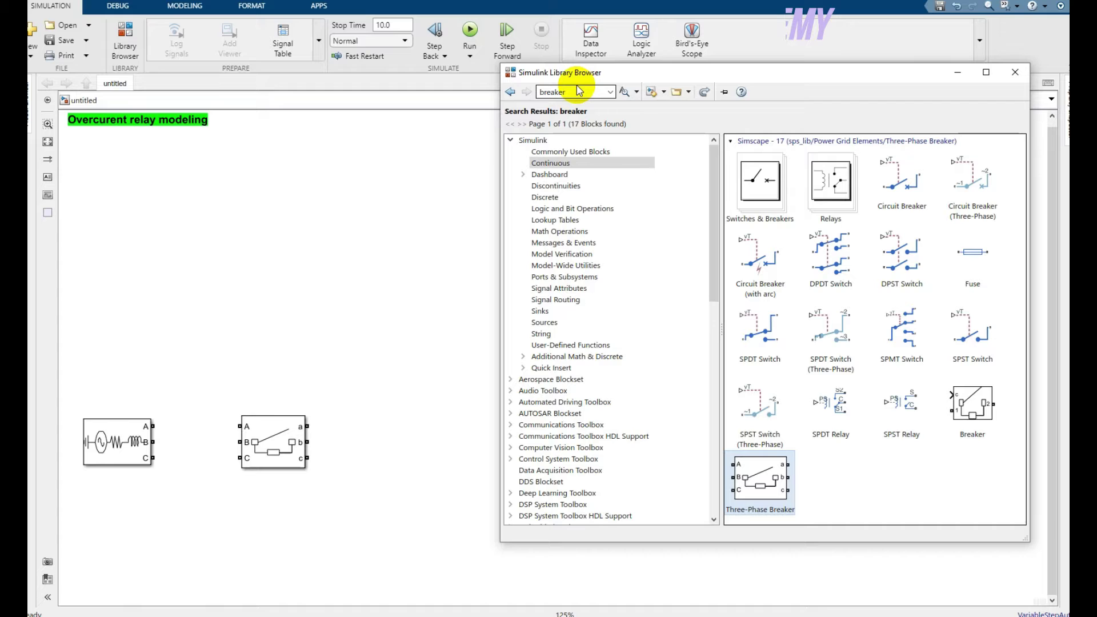
pyautogui.write('V-I')
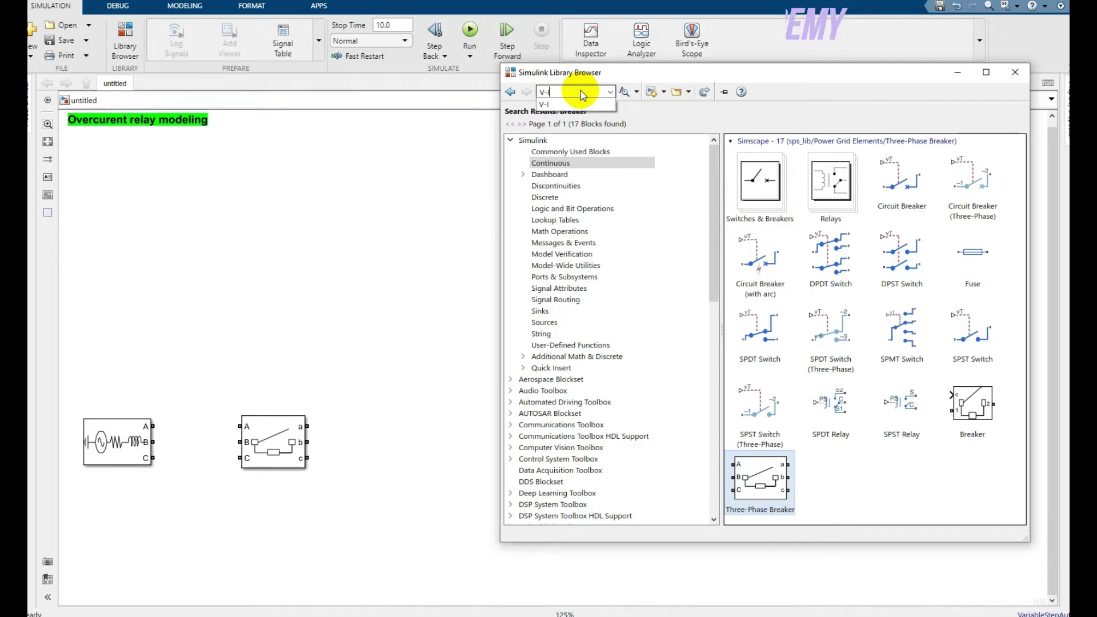
pyautogui.press('Return')
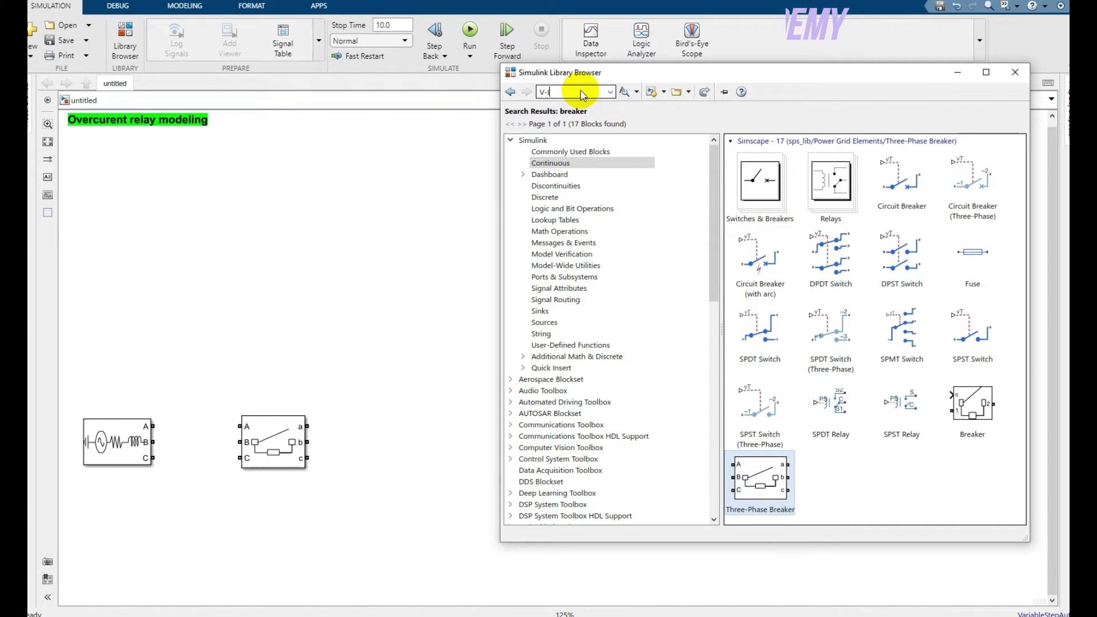
pyautogui.click(832, 174)
pyautogui.rightClick(831, 171)
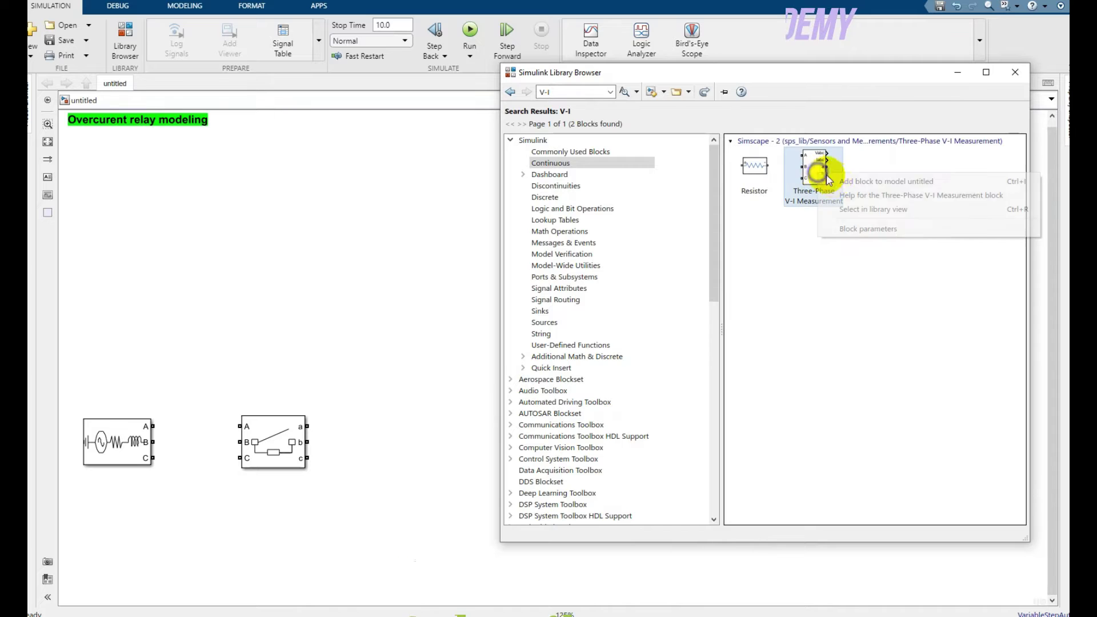
pyautogui.moveTo(832, 182); pyautogui.dragTo(406, 450)
pyautogui.click(399, 298)
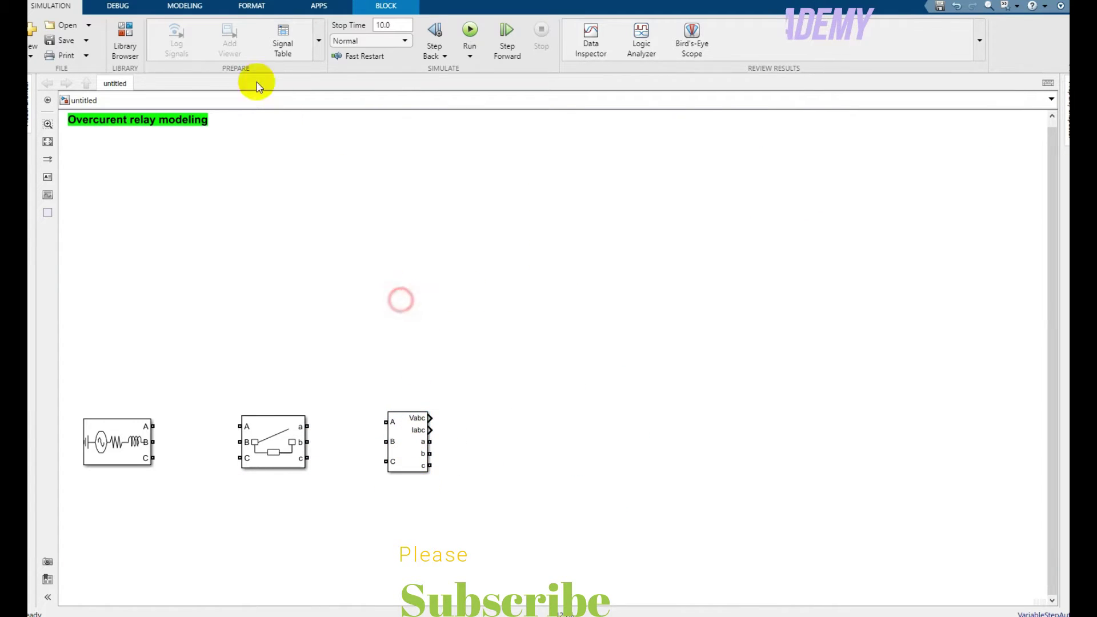
# Step: Search the Library Browser for 'RLC load'
pyautogui.click(125, 34)
pyautogui.click(568, 96)
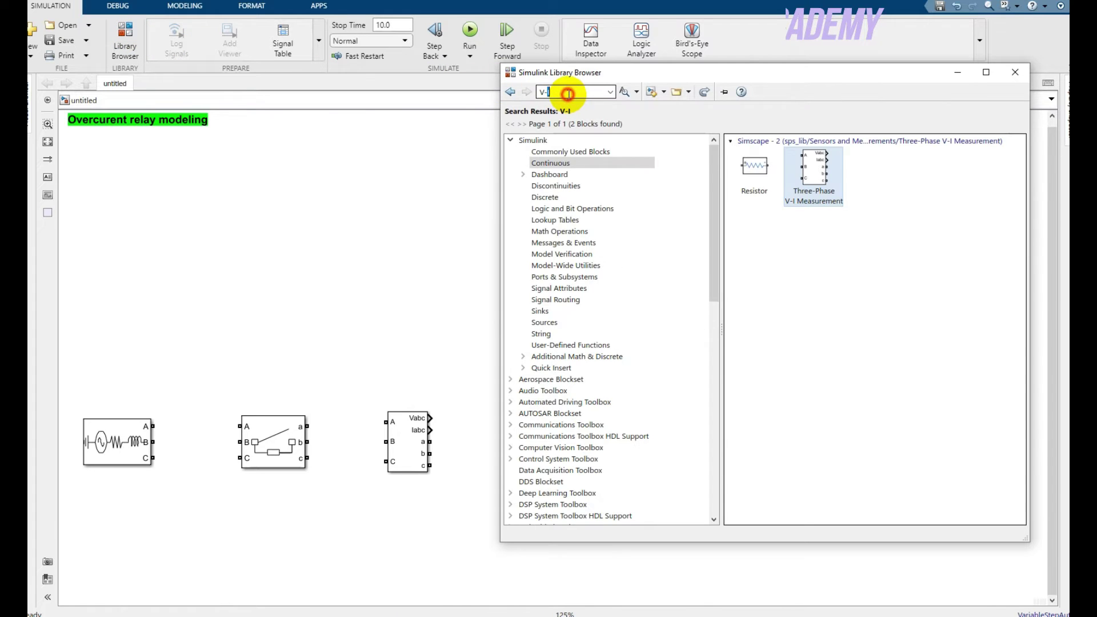
pyautogui.doubleClick(567, 93)
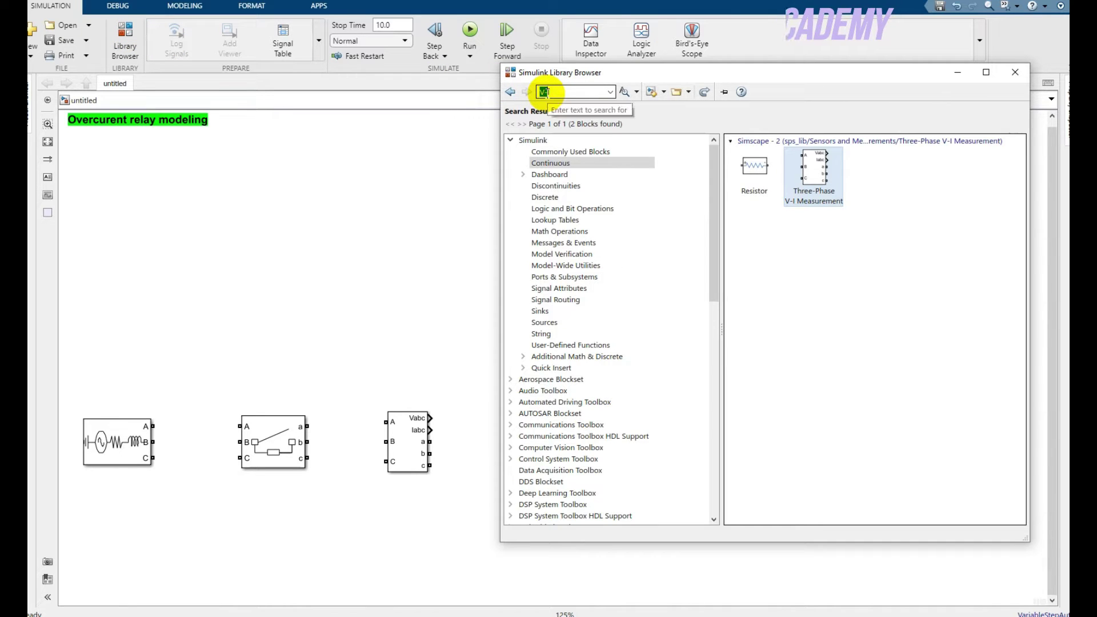
pyautogui.press('BackSpace')
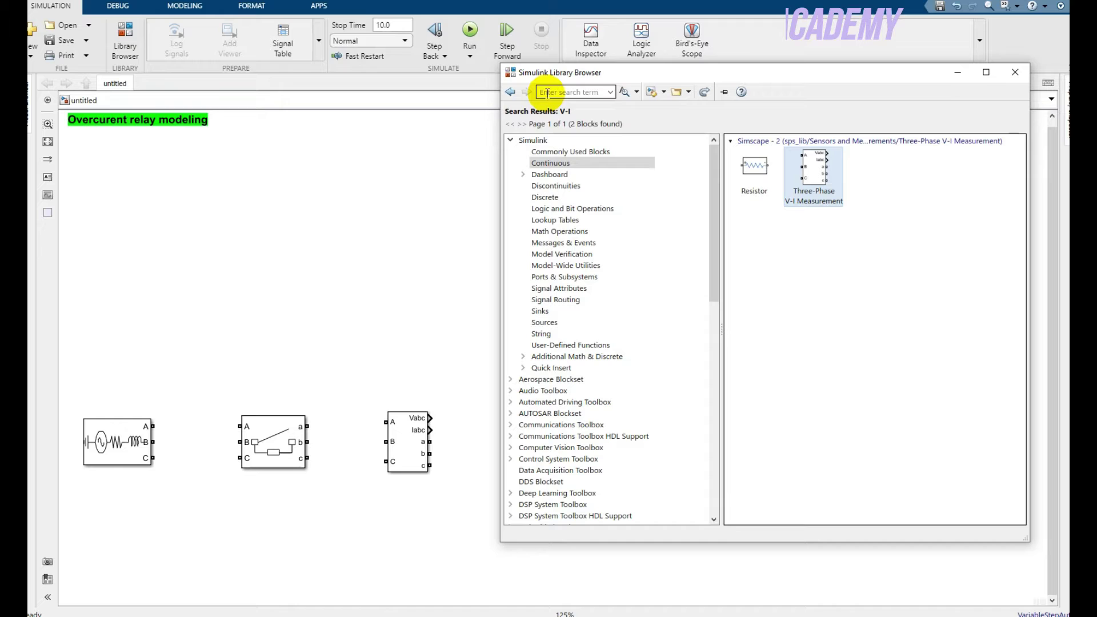
pyautogui.write('Load')
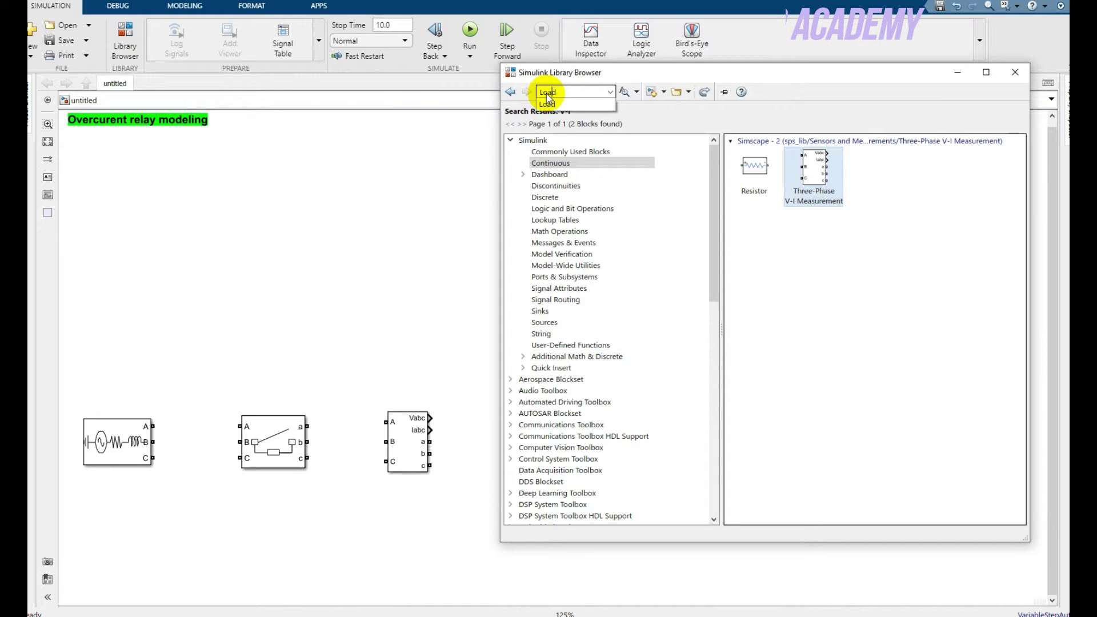
pyautogui.click(546, 93)
pyautogui.write('RL')
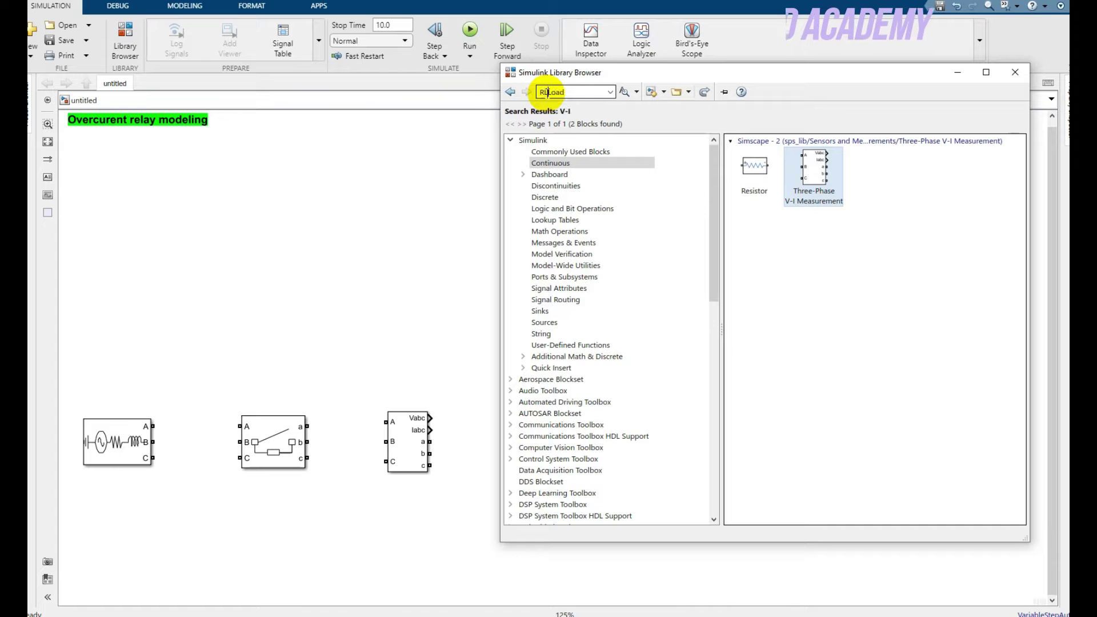
pyautogui.write('C')
pyautogui.press('Delete')
pyautogui.press('Delete')
pyautogui.press('Delete')
pyautogui.press('Delete')
pyautogui.write('load')
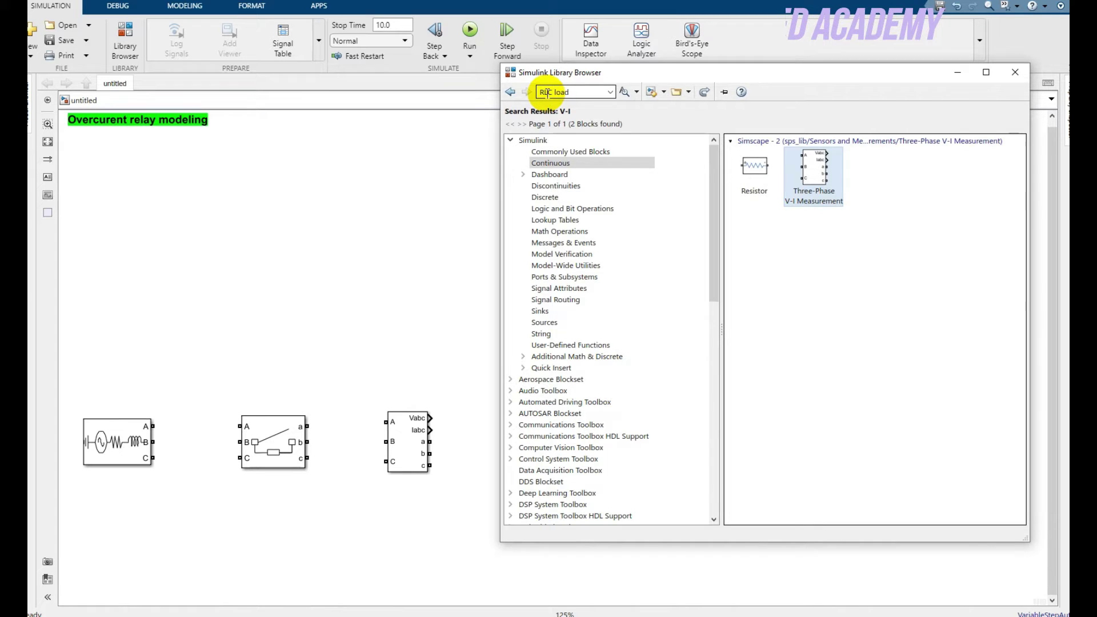
pyautogui.press('Return')
# Step: Add the Three-Phase Series RLC Load at the right and rotate it twice with Ctrl+R
pyautogui.rightClick(971, 182)
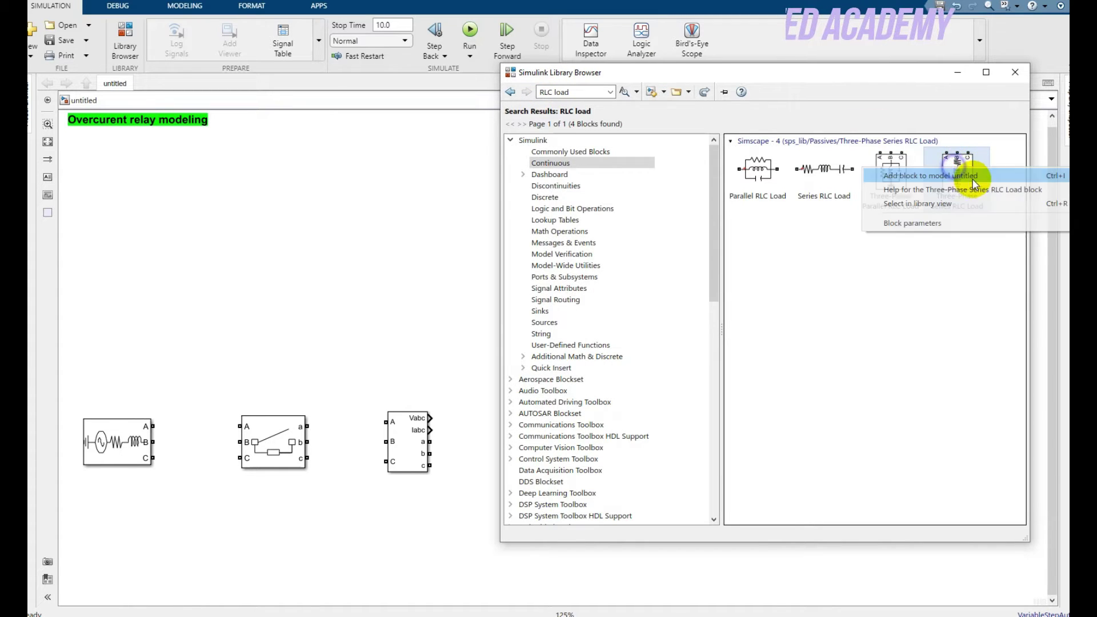
pyautogui.click(937, 176)
pyautogui.click(292, 201)
pyautogui.moveTo(554, 363); pyautogui.dragTo(684, 448)
pyautogui.hotkey('ctrl', 'r')
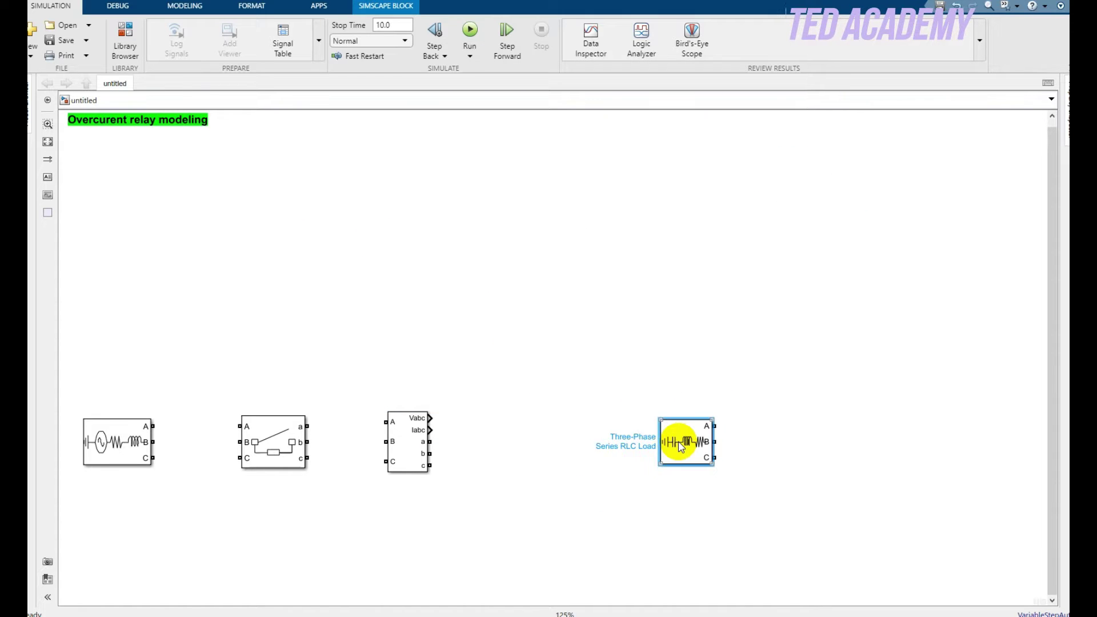
pyautogui.hotkey('ctrl', 'r')
pyautogui.hotkey('ctrl', 'r')
pyautogui.click(688, 318)
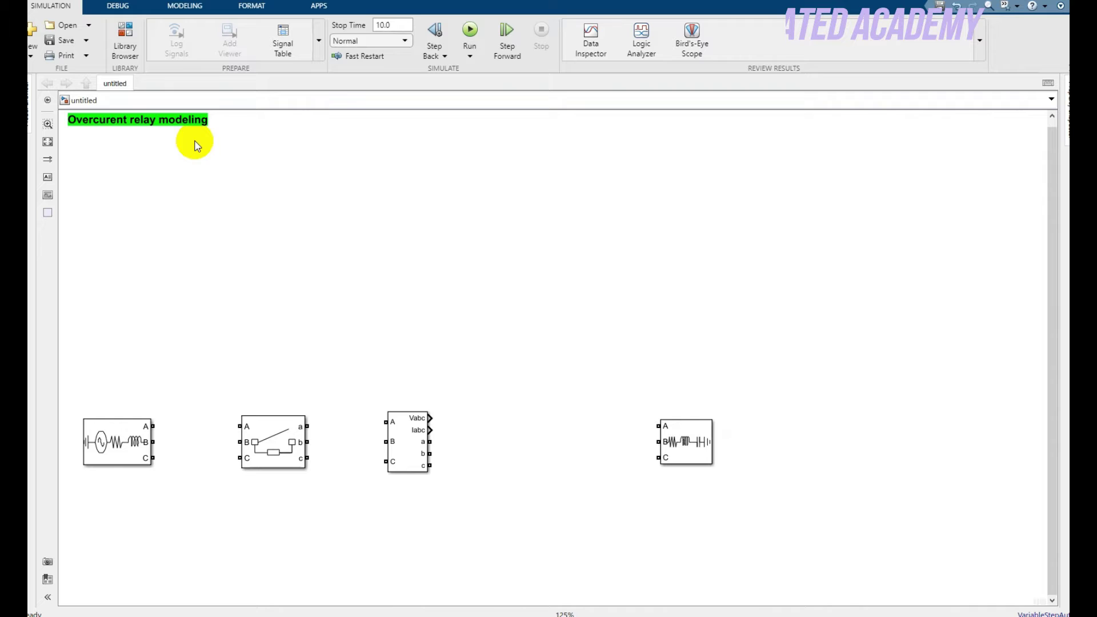
# Step: Add a Three-Phase Fault block and position it below the V-I Measurement
pyautogui.click(125, 41)
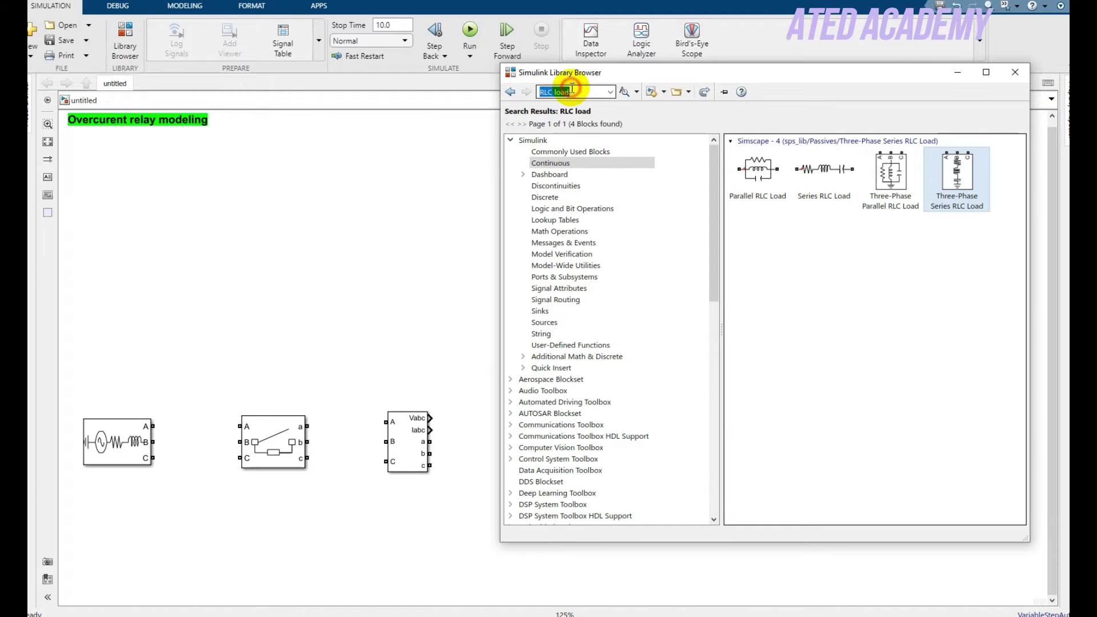
pyautogui.write('Three')
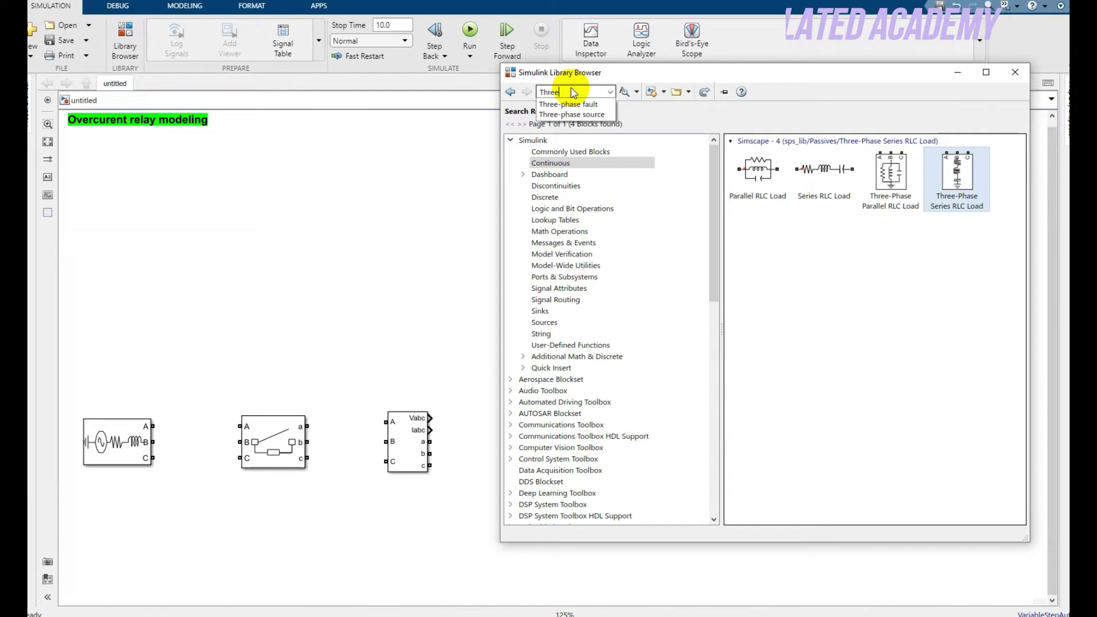
pyautogui.click(572, 104)
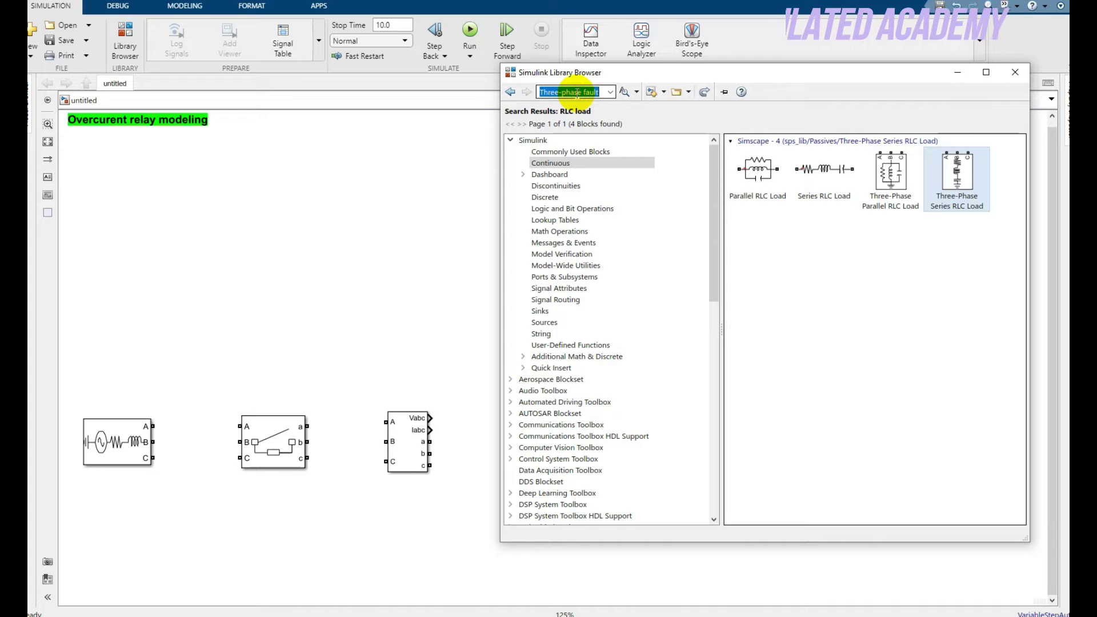
pyautogui.press('Return')
pyautogui.click(755, 172)
pyautogui.rightClick(775, 171)
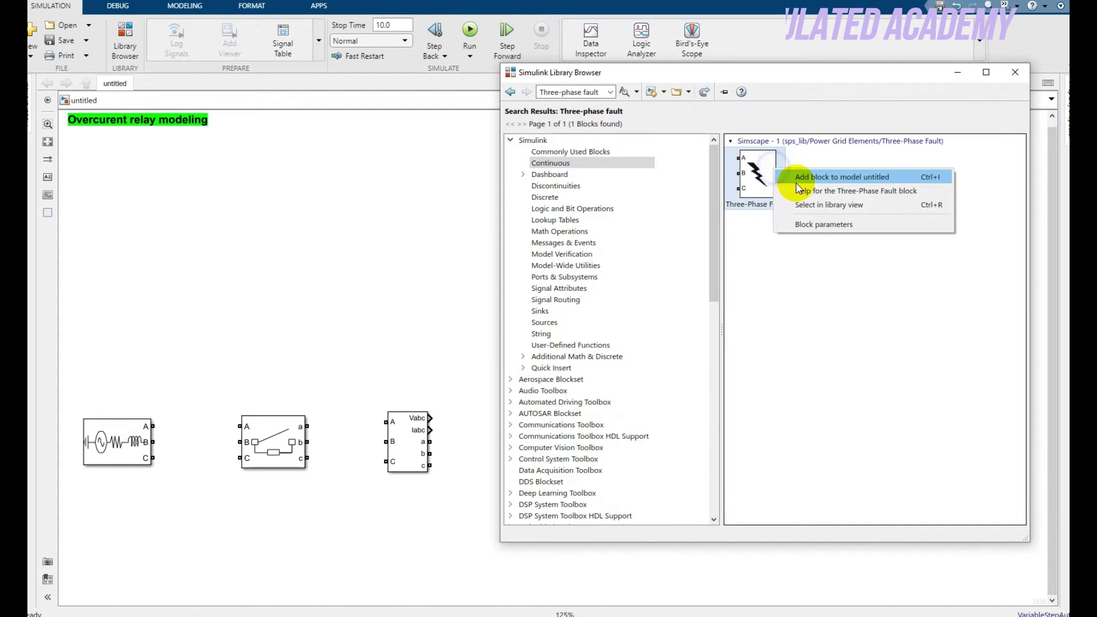
pyautogui.click(797, 178)
pyautogui.click(358, 240)
pyautogui.moveTo(557, 354); pyautogui.dragTo(497, 460)
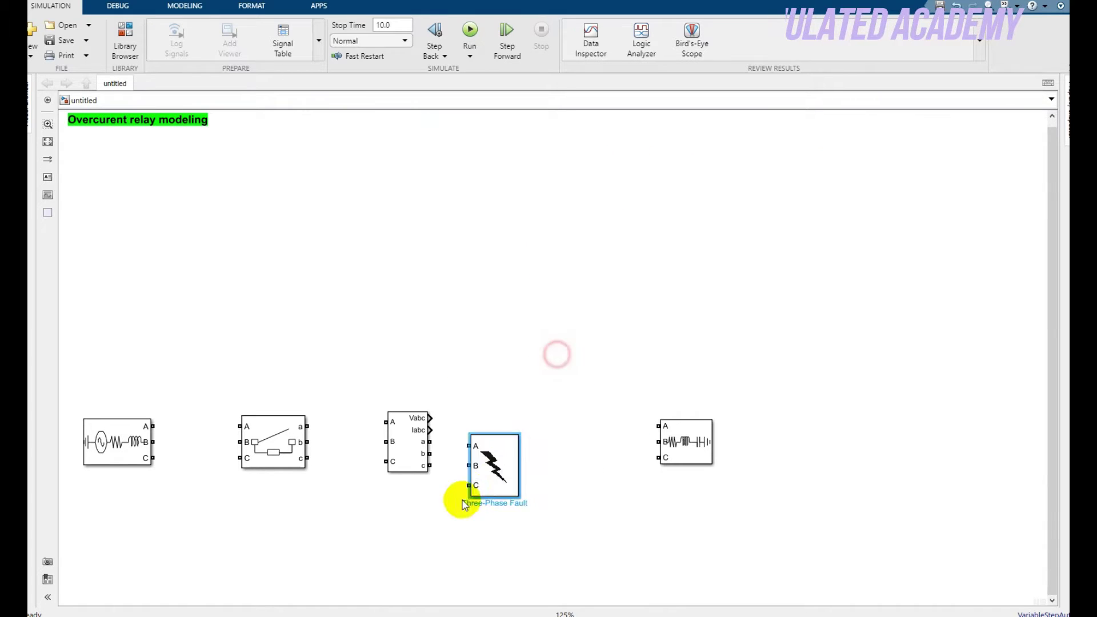
pyautogui.moveTo(464, 505); pyautogui.dragTo(400, 544)
pyautogui.click(364, 323)
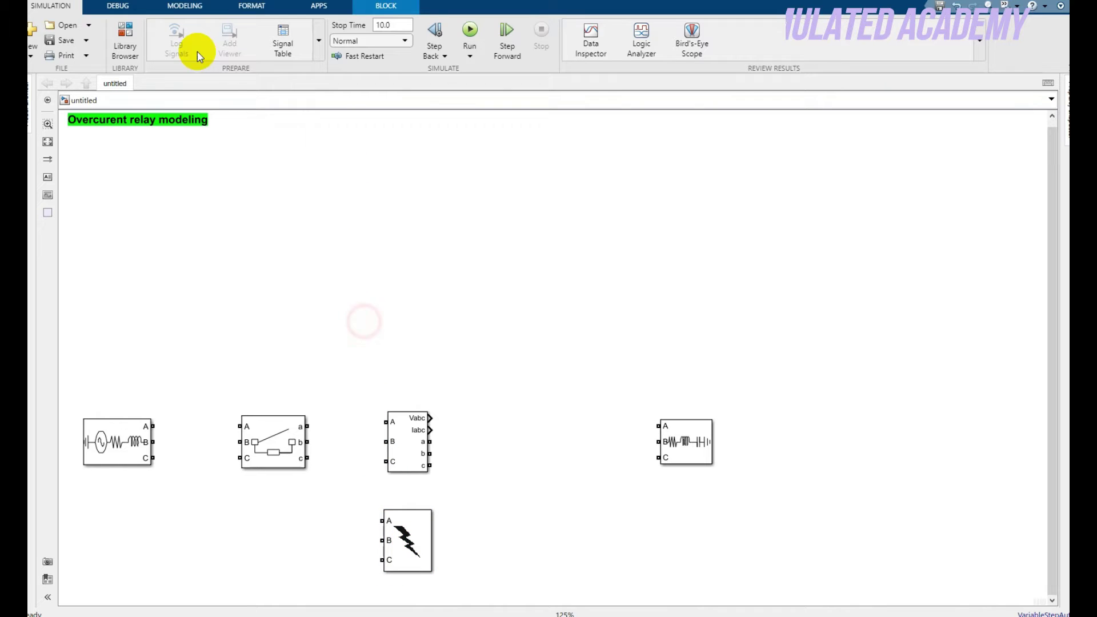
# Step: Add a Stair Generator block and place it at the lower left, beside the fault
pyautogui.click(125, 38)
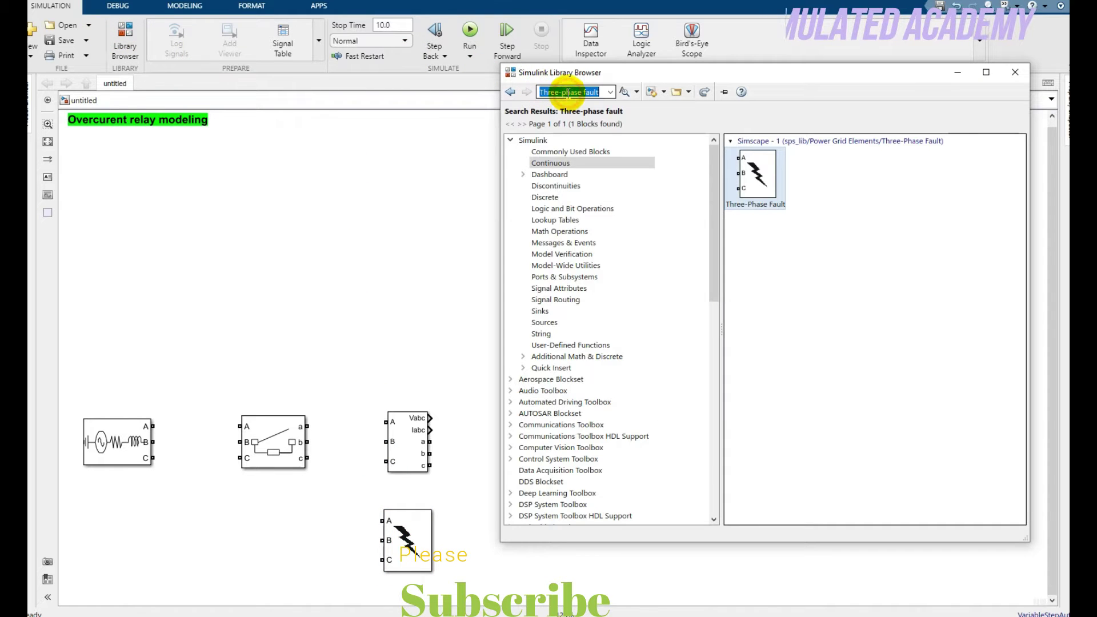
pyautogui.write('stair')
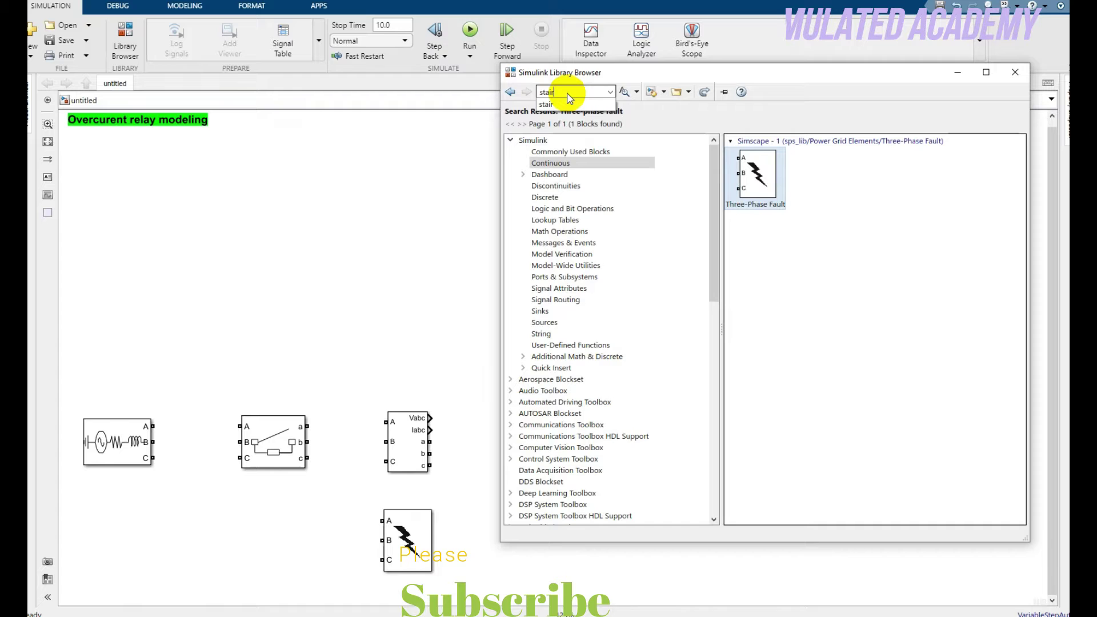
pyautogui.click(567, 93)
pyautogui.press('Return')
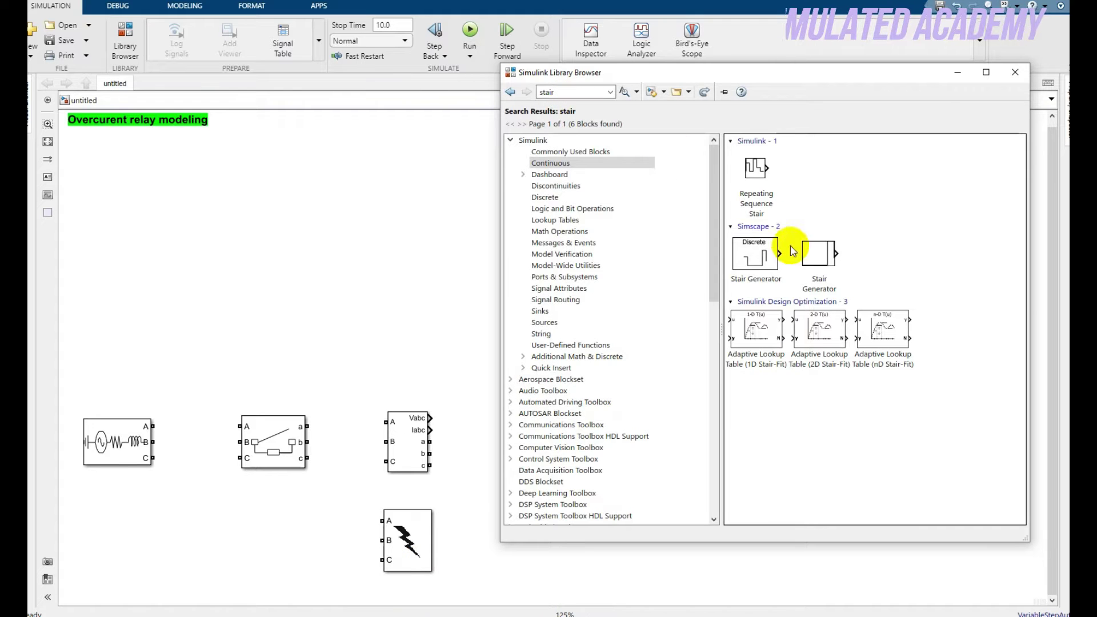
pyautogui.click(818, 255)
pyautogui.rightClick(822, 259)
pyautogui.click(843, 265)
pyautogui.click(369, 270)
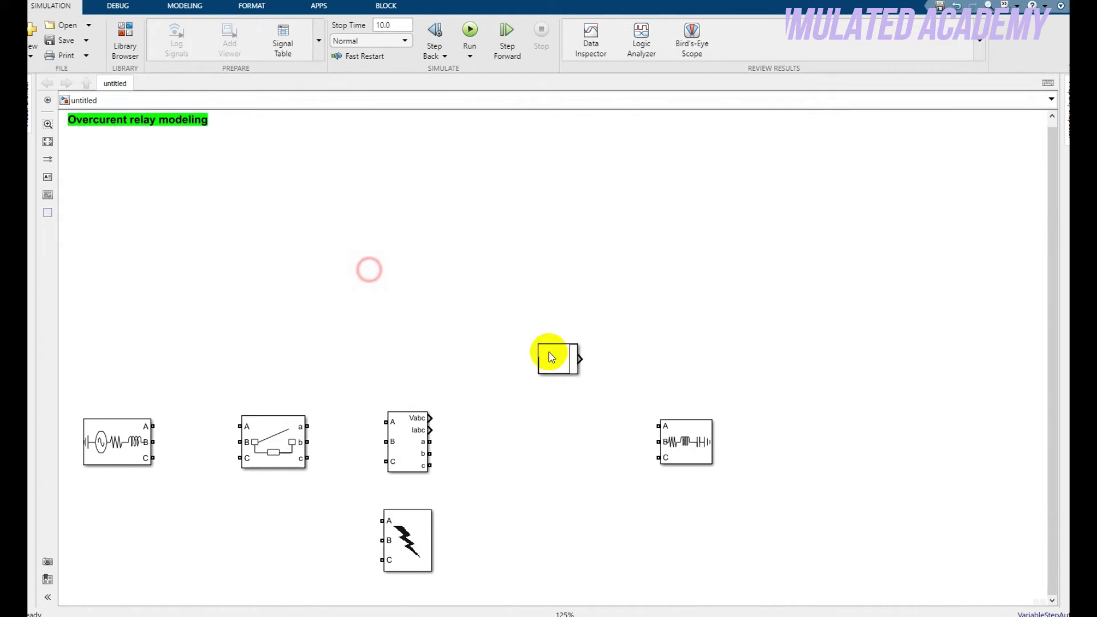
pyautogui.moveTo(558, 358); pyautogui.dragTo(287, 546)
pyautogui.click(334, 298)
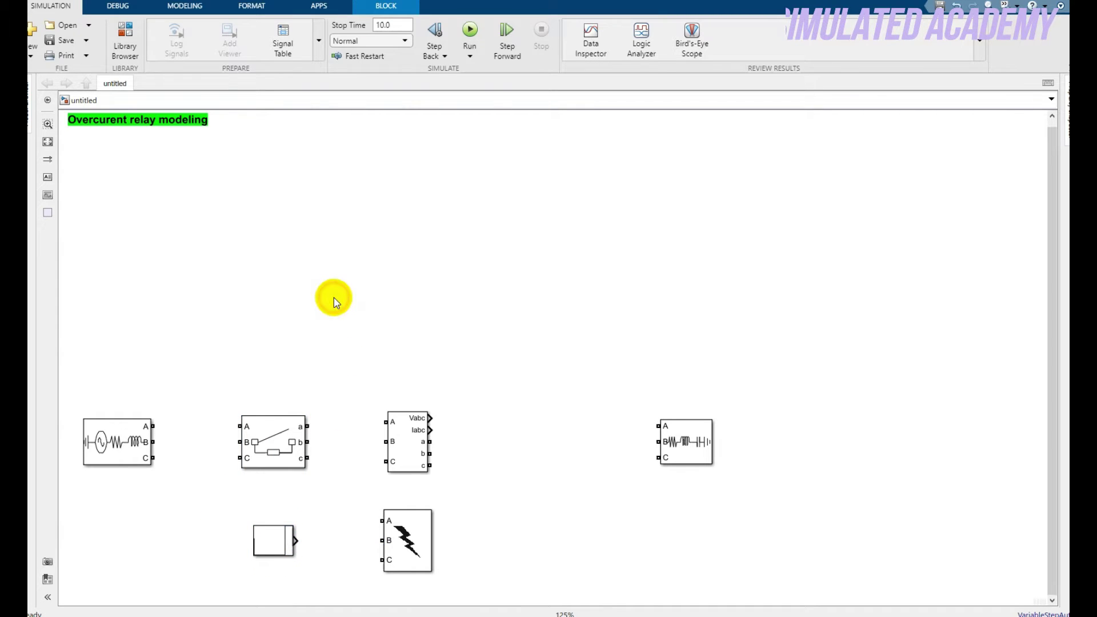
# Step: Add a Demux block and place it above the measurement block
pyautogui.click(125, 35)
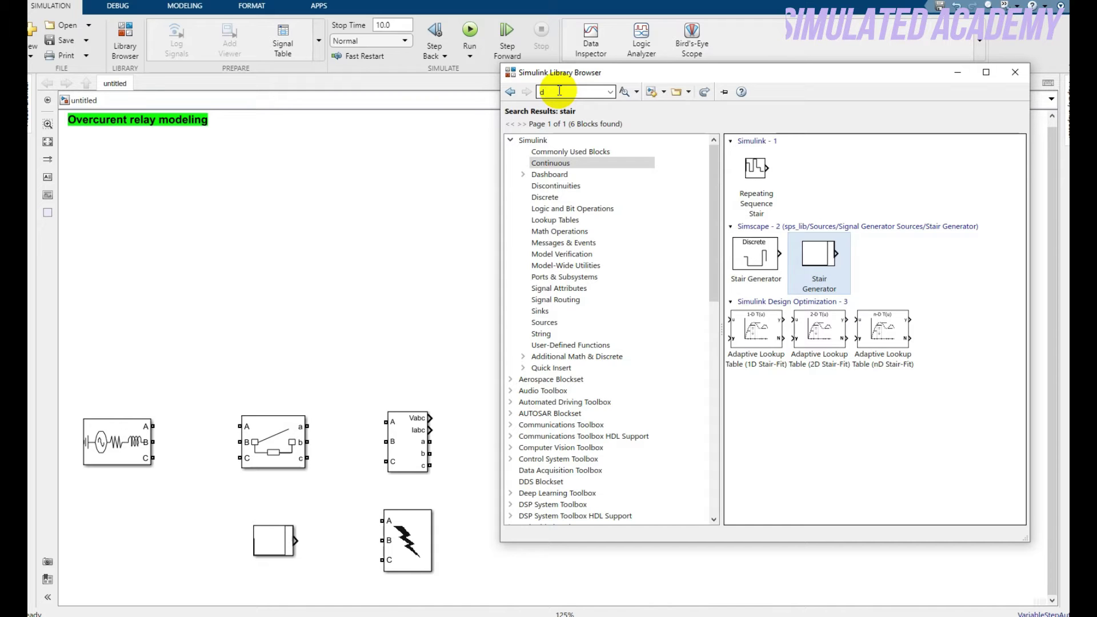
pyautogui.click(559, 90)
pyautogui.write('dem')
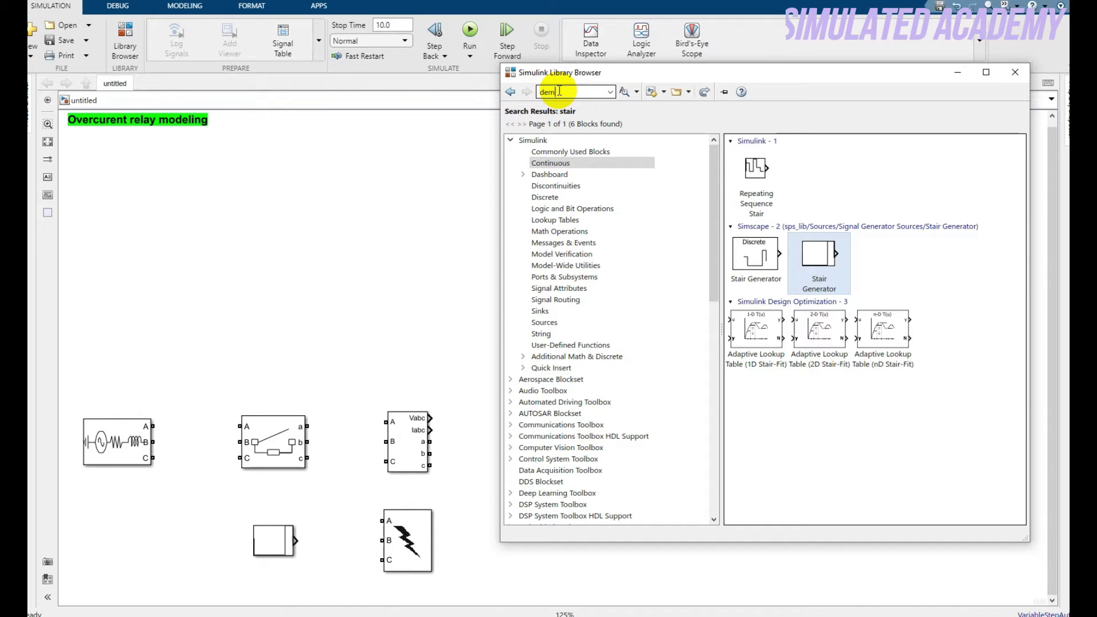
pyautogui.write('ux')
pyautogui.press('Return')
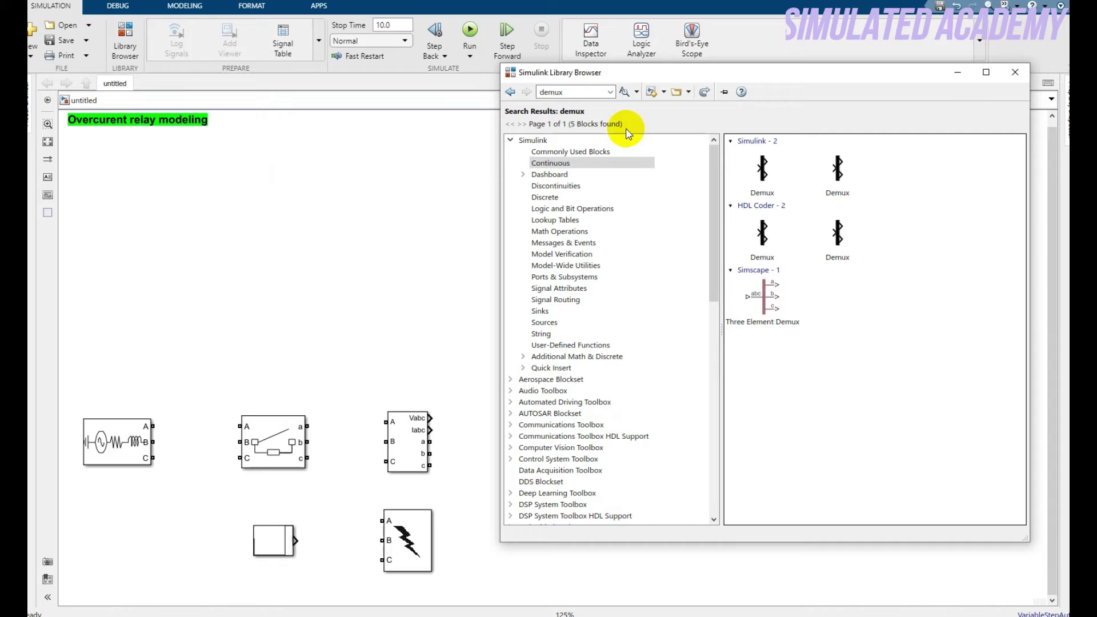
pyautogui.click(742, 166)
pyautogui.rightClick(742, 166)
pyautogui.click(781, 174)
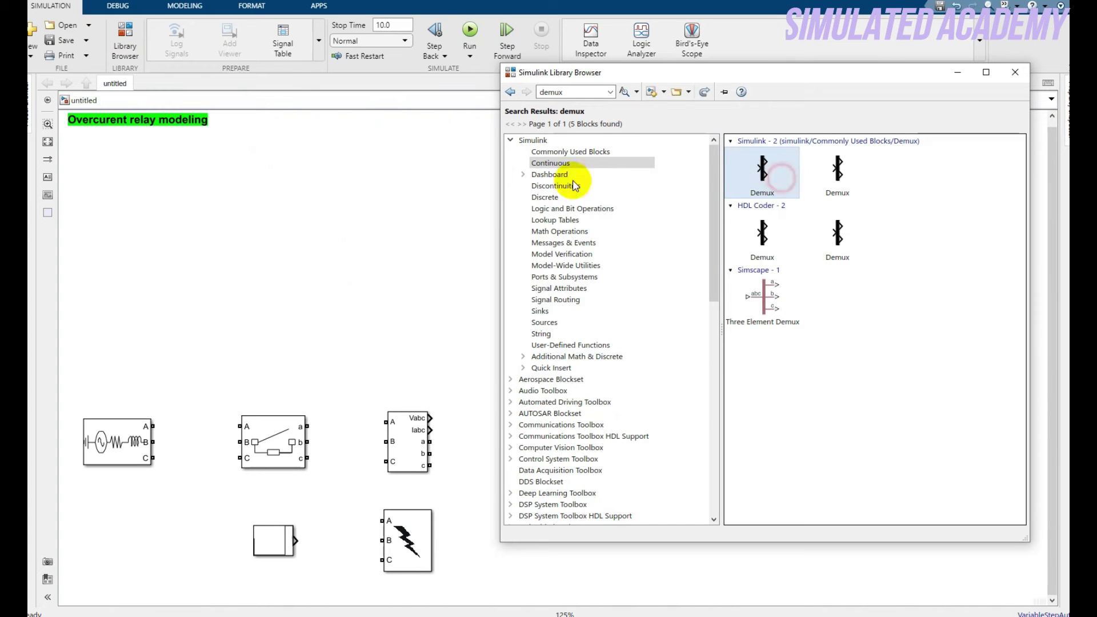
pyautogui.click(411, 183)
pyautogui.moveTo(553, 360); pyautogui.dragTo(448, 364)
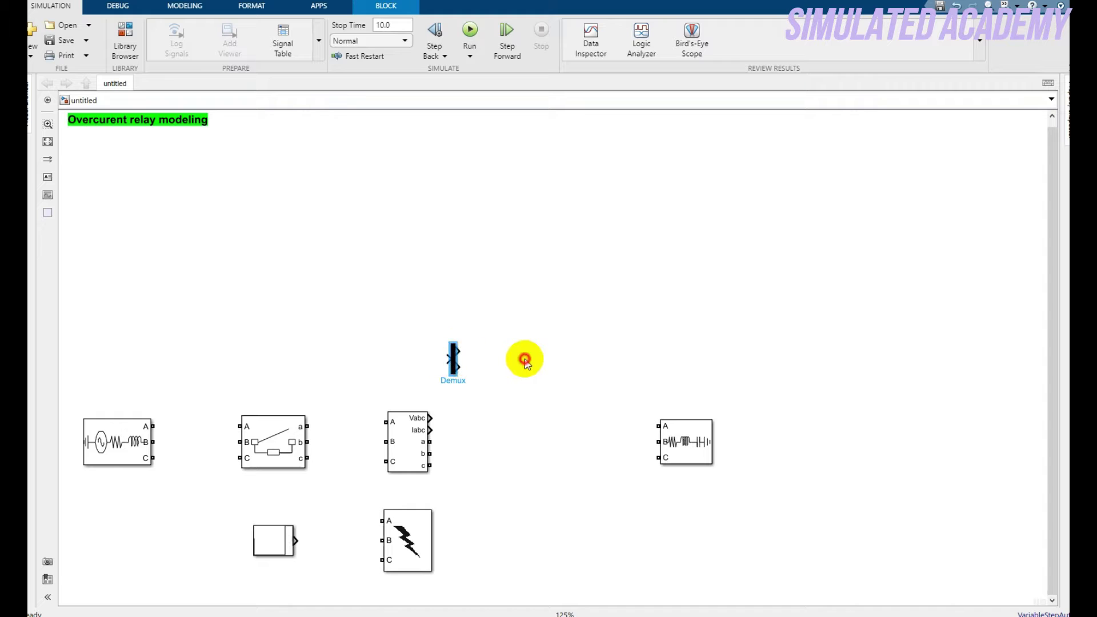
# Step: Add a Scope block and set the Demux right next to it
pyautogui.click(126, 39)
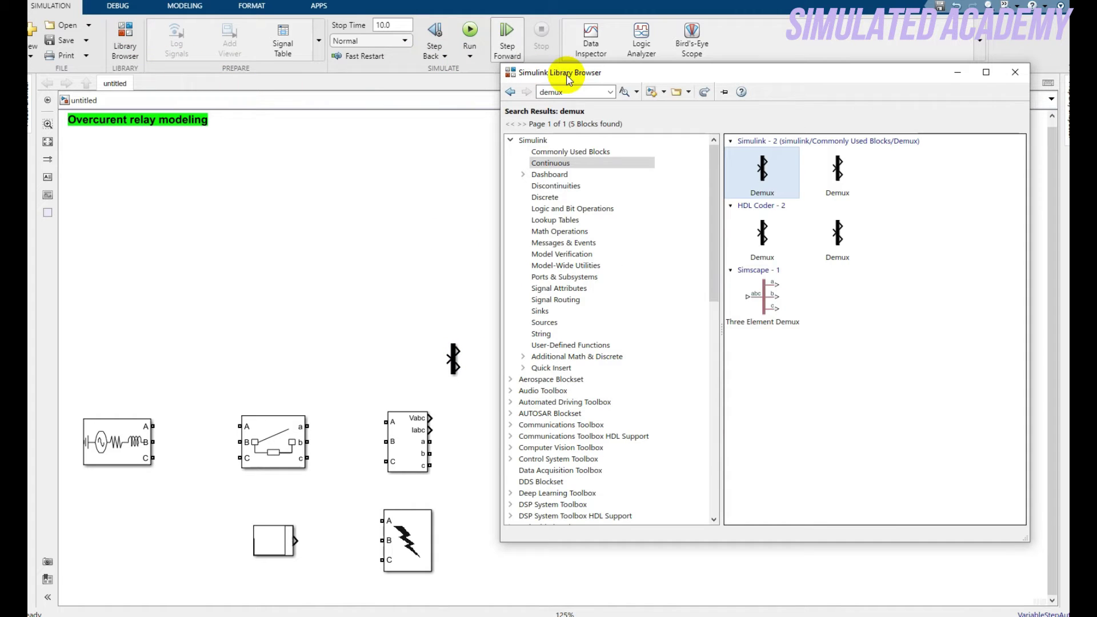
pyautogui.click(582, 93)
pyautogui.write('scop')
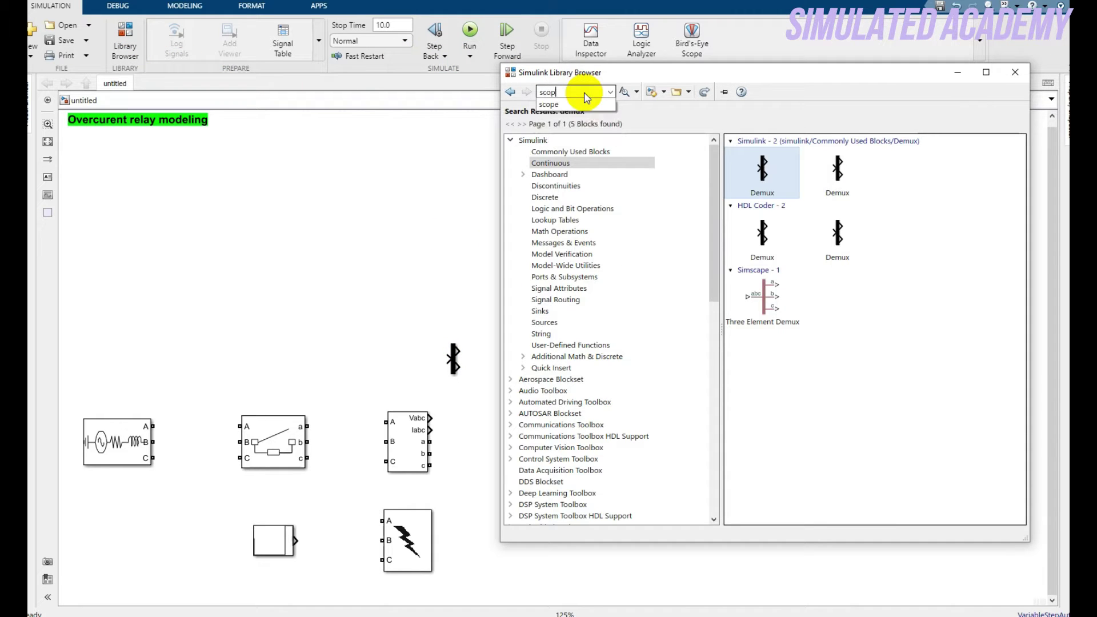
pyautogui.write('e')
pyautogui.press('Return')
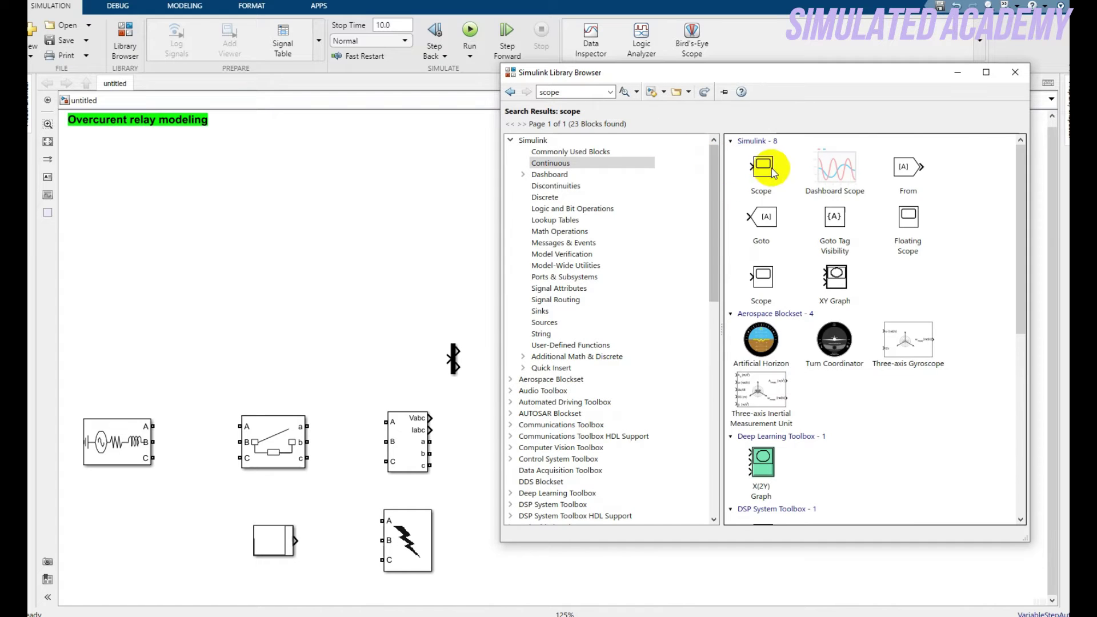
pyautogui.rightClick(771, 171)
pyautogui.click(799, 174)
pyautogui.click(414, 250)
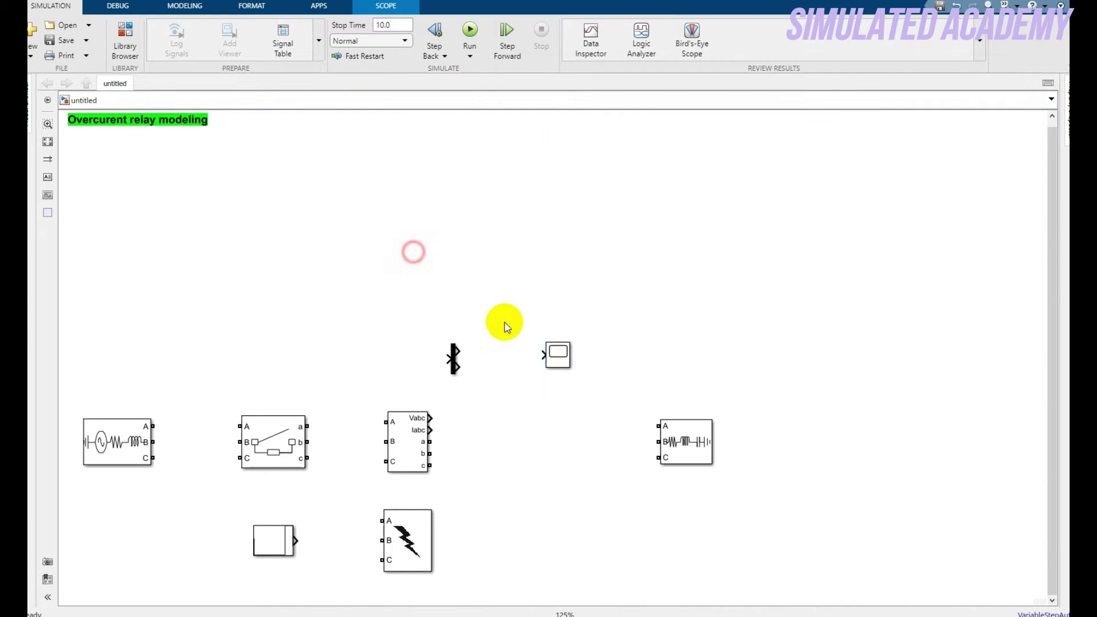
pyautogui.click(558, 359)
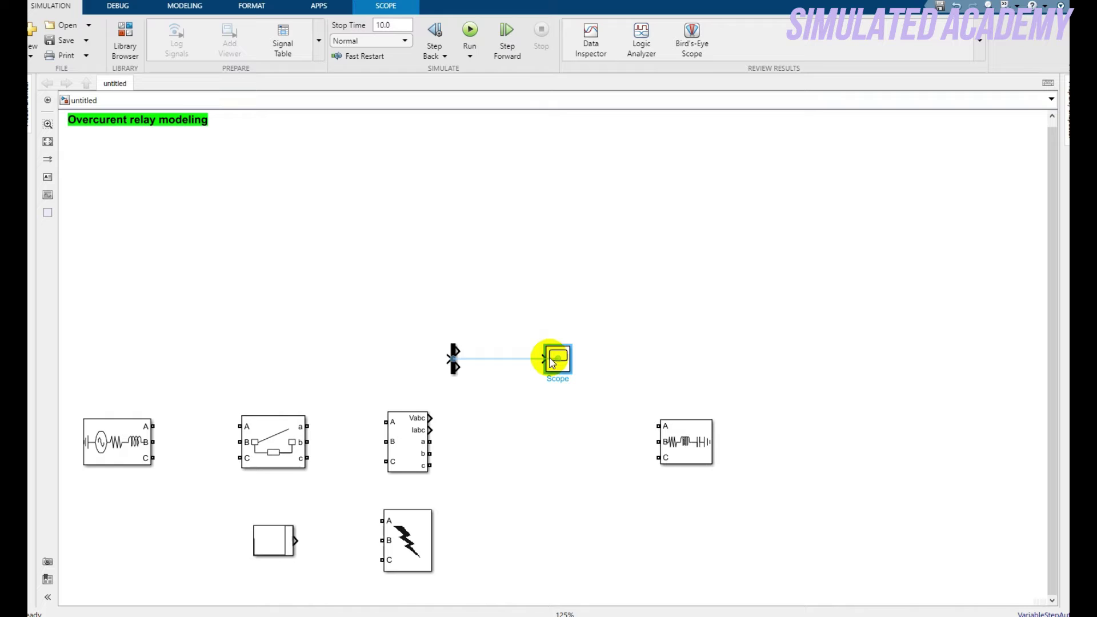
pyautogui.moveTo(454, 364); pyautogui.dragTo(498, 364)
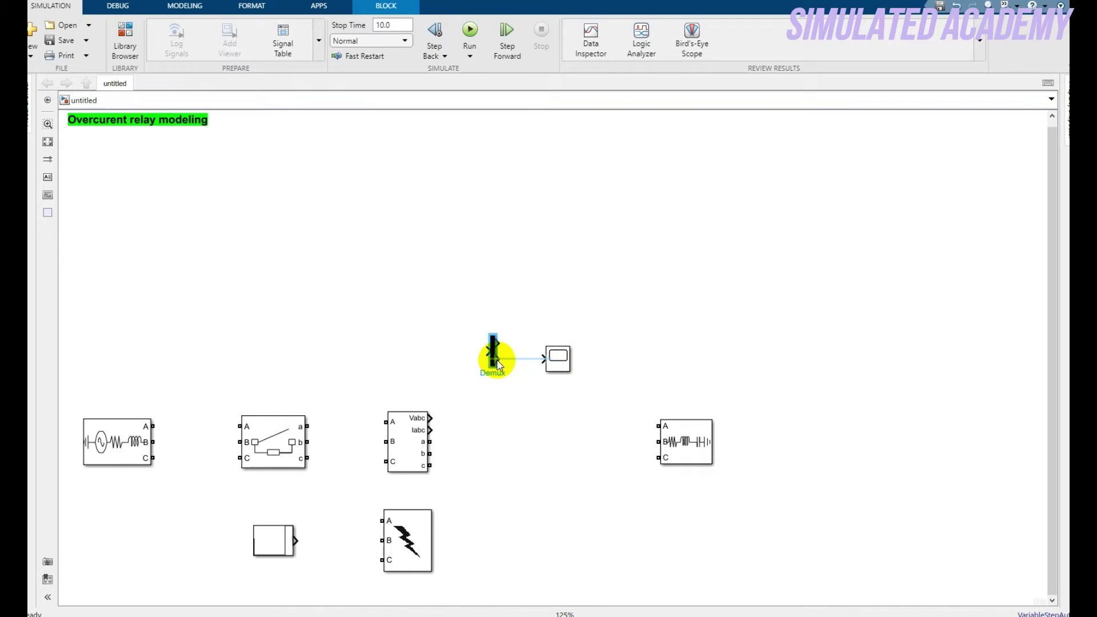
pyautogui.click(559, 361)
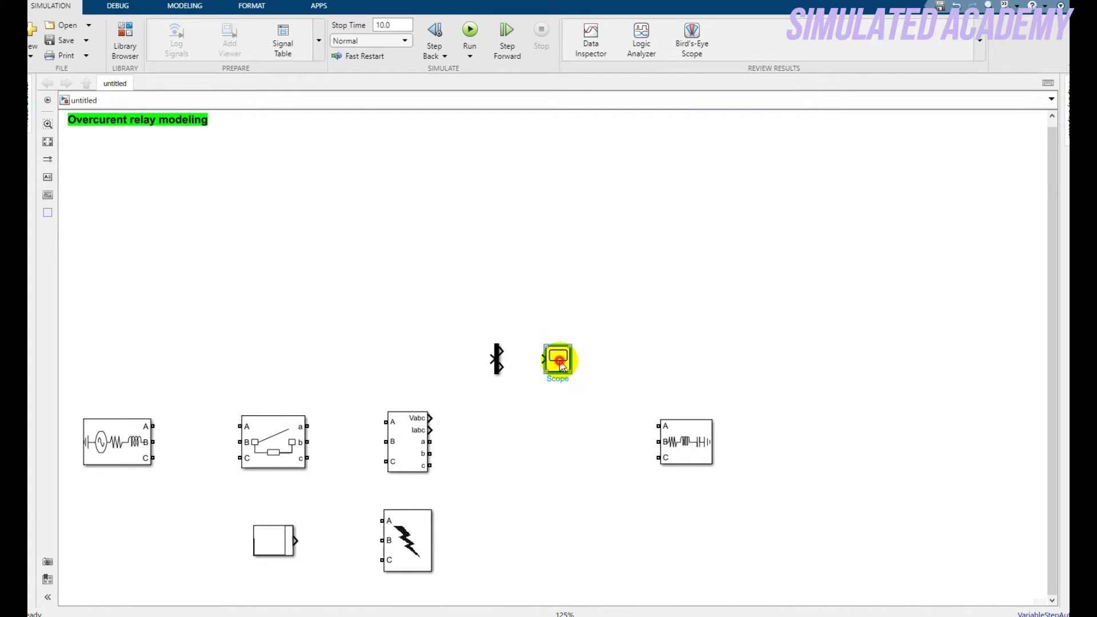
# Step: Give the Scope 3 input ports with three stacked axes
pyautogui.doubleClick(559, 361)
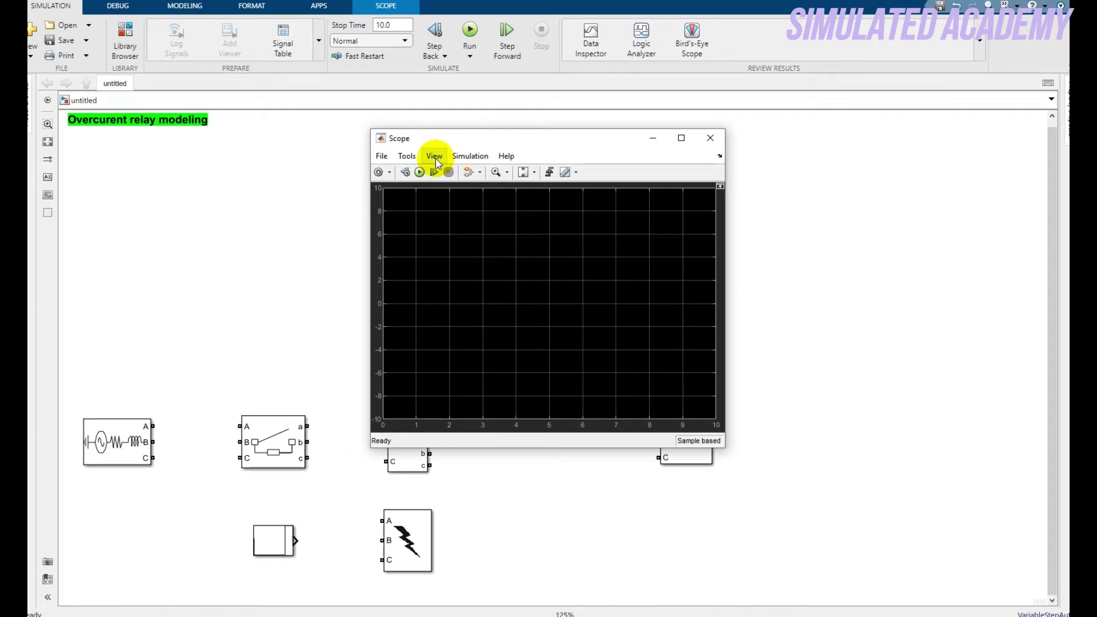
pyautogui.click(434, 158)
pyautogui.click(486, 183)
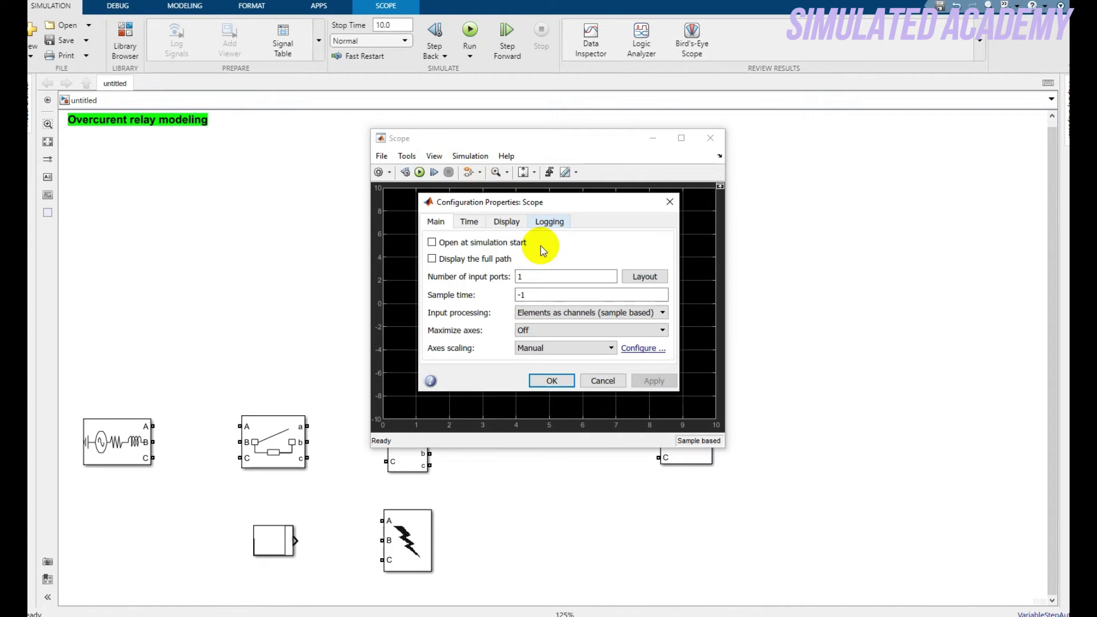
pyautogui.doubleClick(532, 277)
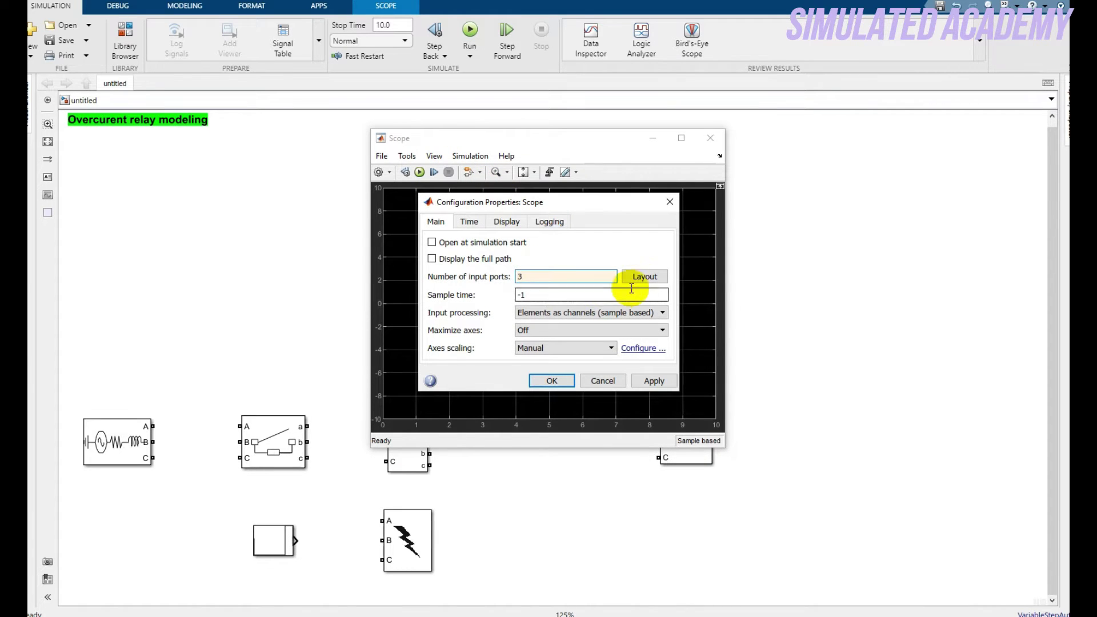
pyautogui.click(644, 276)
pyautogui.click(694, 334)
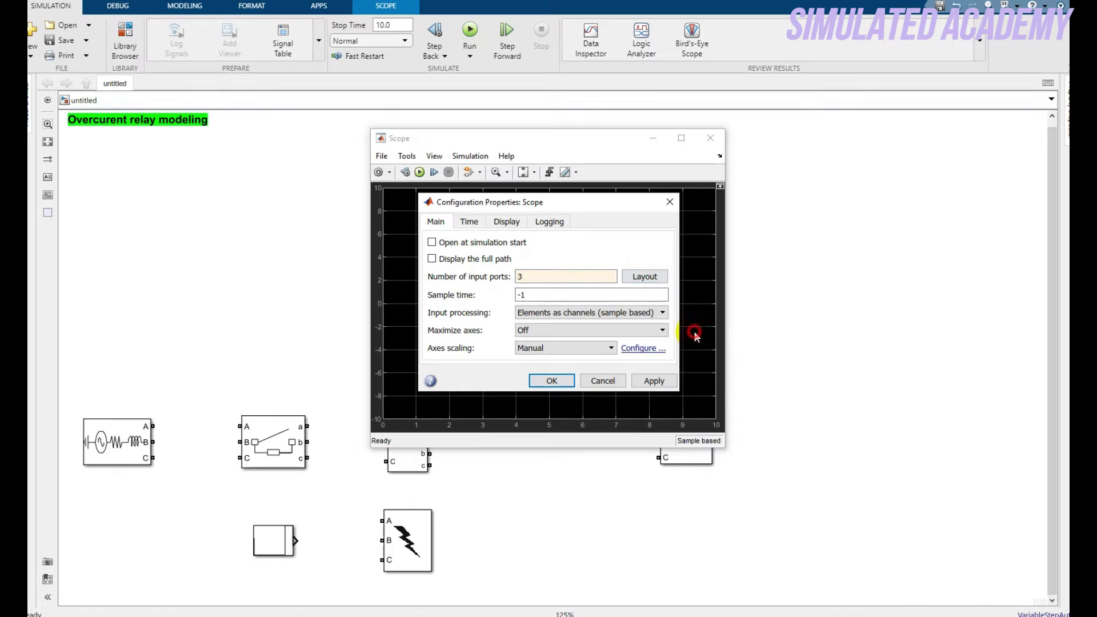
pyautogui.click(653, 381)
pyautogui.click(552, 380)
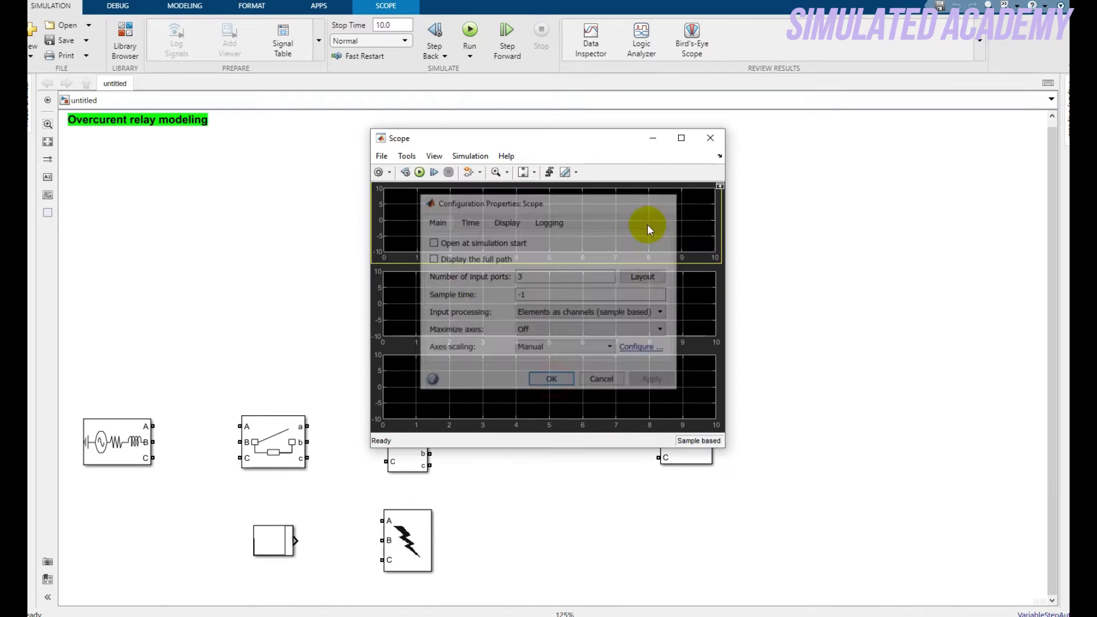
pyautogui.click(709, 139)
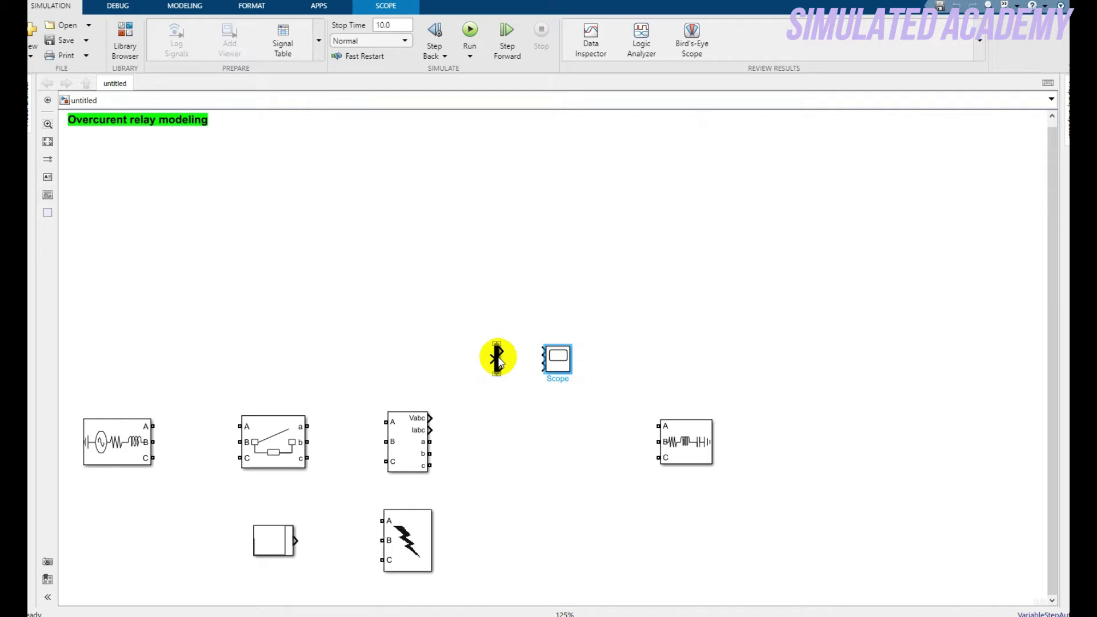
# Step: Set the Demux to 3 outputs and connect them to the Scope inputs
pyautogui.doubleClick(497, 359)
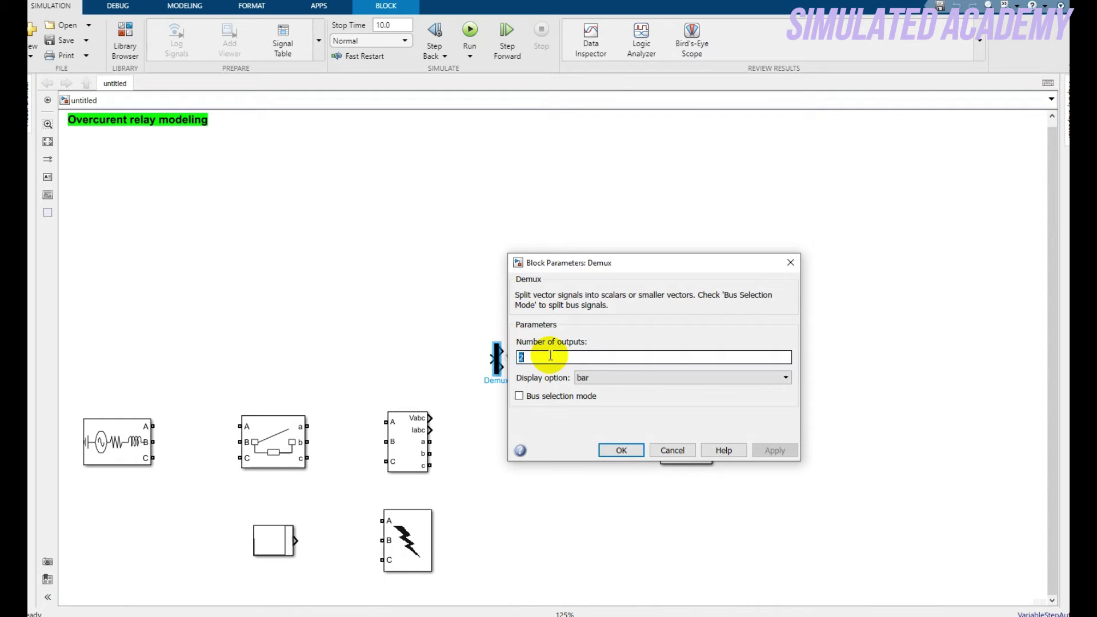
pyautogui.write('3')
pyautogui.click(621, 450)
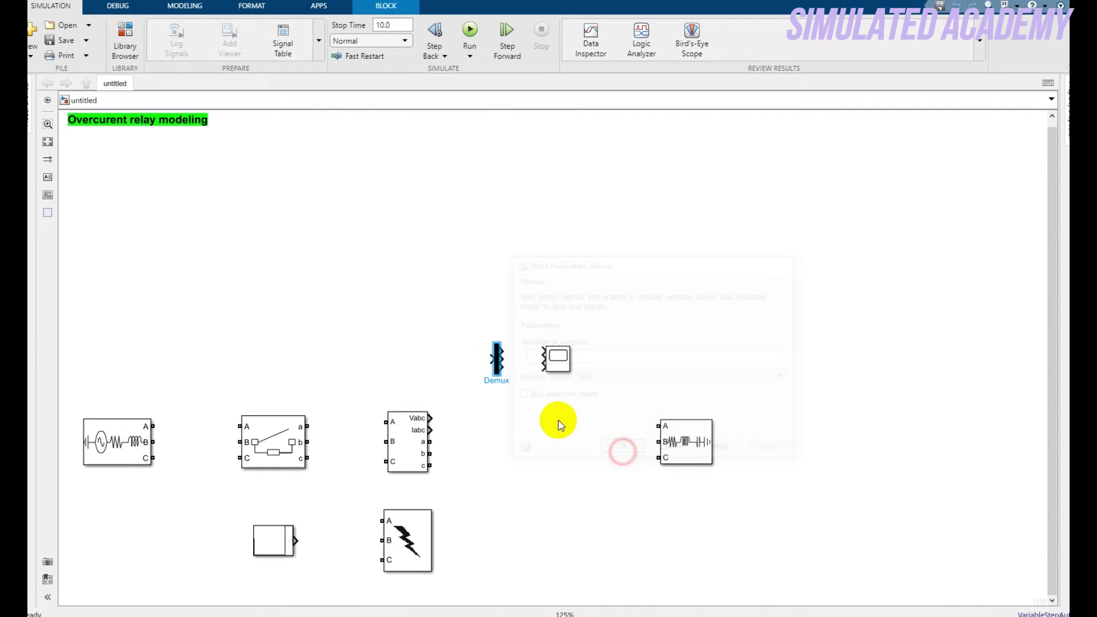
pyautogui.click(522, 355)
pyautogui.moveTo(504, 348)
pyautogui.mouseDown()
pyautogui.moveTo(543, 350)
pyautogui.moveTo(546, 366)
pyautogui.mouseUp()
# Step: Copy the Demux–Scope pair and paste a duplicate to its left
pyautogui.moveTo(629, 395); pyautogui.dragTo(476, 337)
pyautogui.hotkey('ctrl', 'c')
pyautogui.click(392, 345)
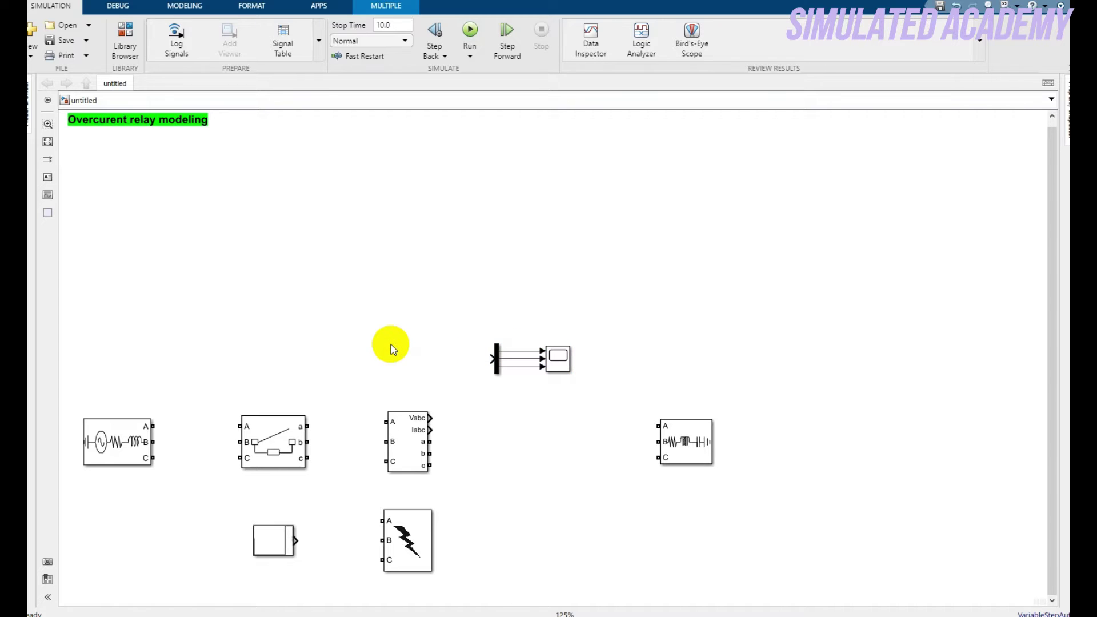
pyautogui.hotkey('ctrl', 'v')
pyautogui.click(446, 366)
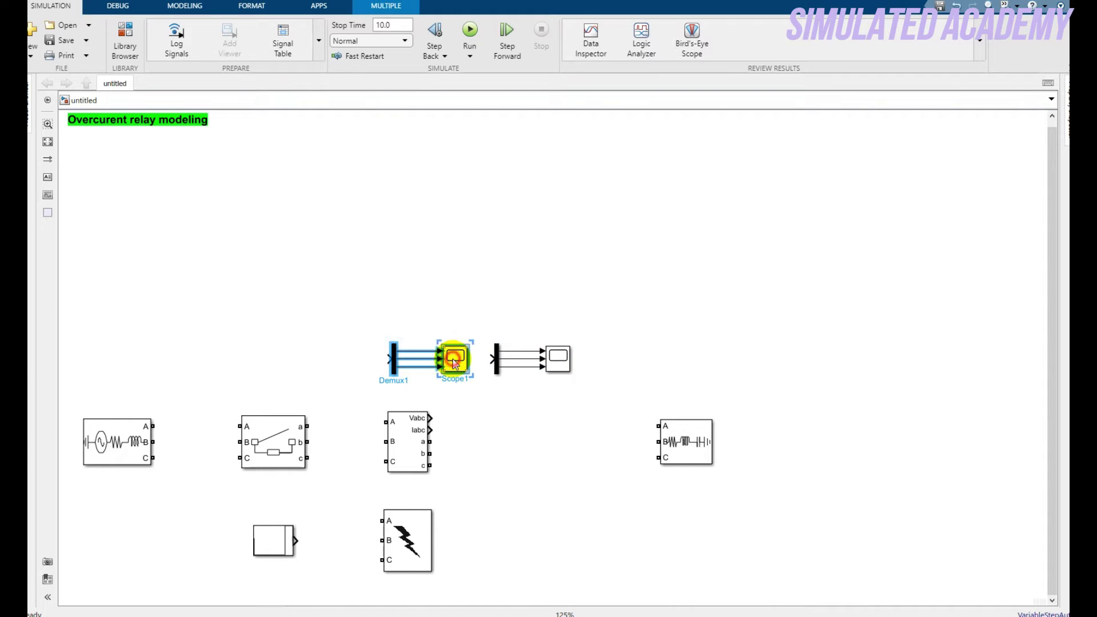
pyautogui.click(499, 400)
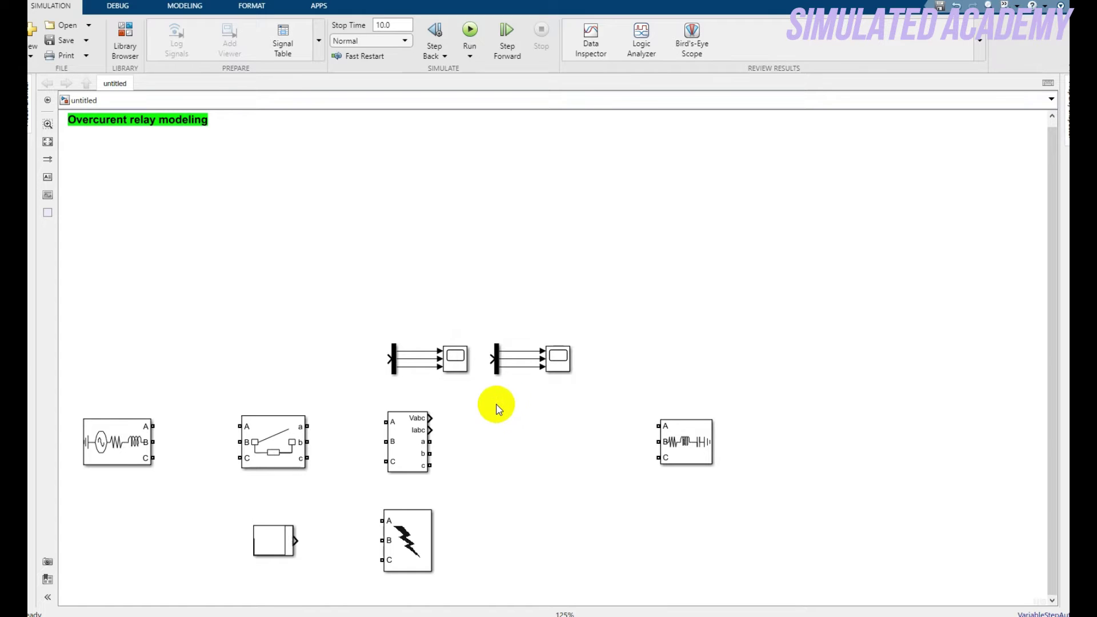
# Step: Wire the source's A, B, C outputs to the breaker's A, B, C inputs
pyautogui.moveTo(157, 426); pyautogui.dragTo(240, 426)
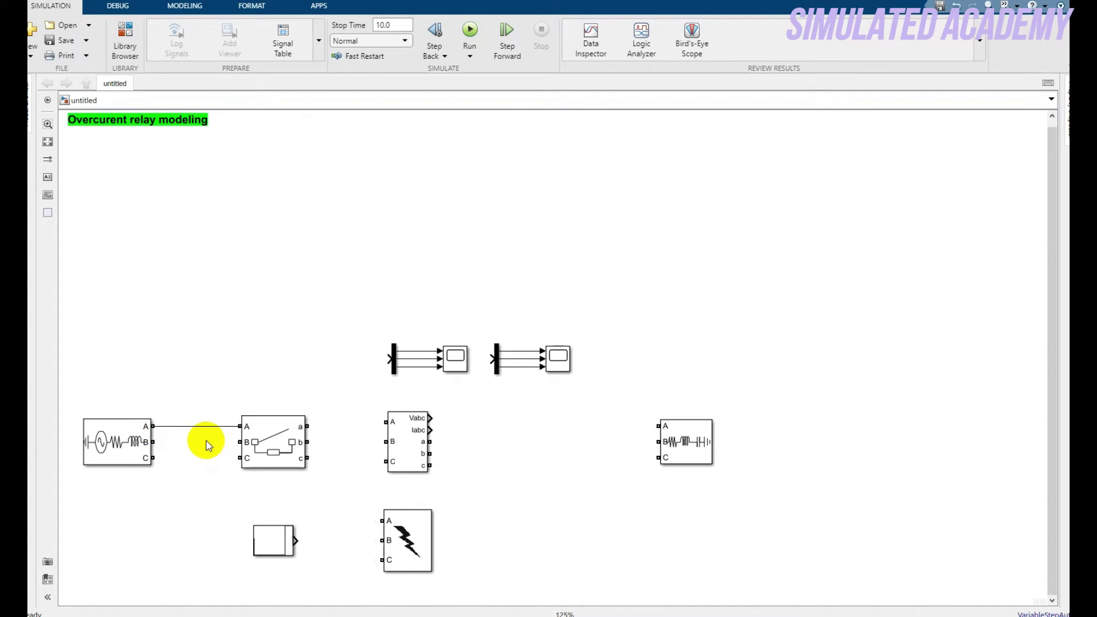
pyautogui.moveTo(153, 441); pyautogui.dragTo(239, 441)
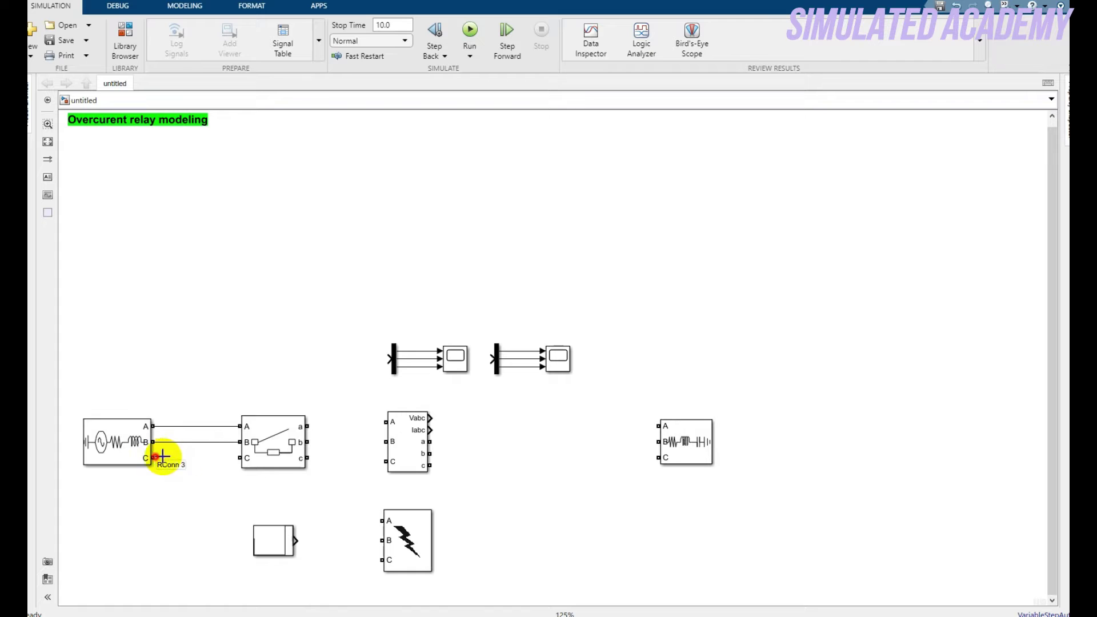
pyautogui.moveTo(155, 457); pyautogui.dragTo(240, 456)
pyautogui.click(299, 440)
# Step: Wire breaker outputs a, b, c to the measurement and tap fault ports onto phases A and C
pyautogui.moveTo(308, 426); pyautogui.dragTo(391, 423)
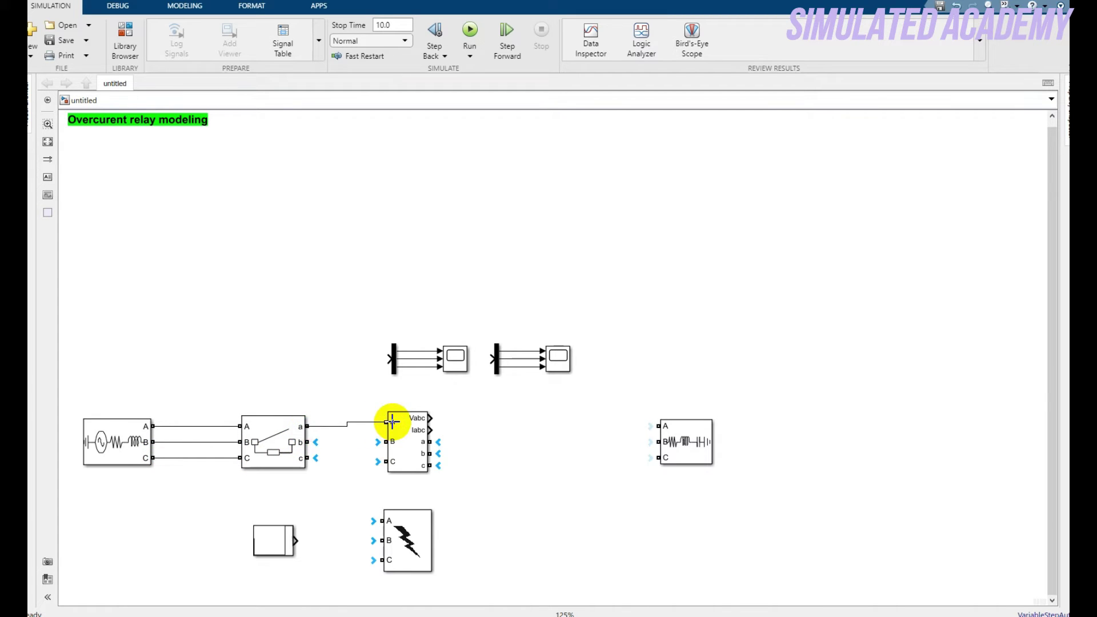
pyautogui.moveTo(307, 441); pyautogui.dragTo(386, 442)
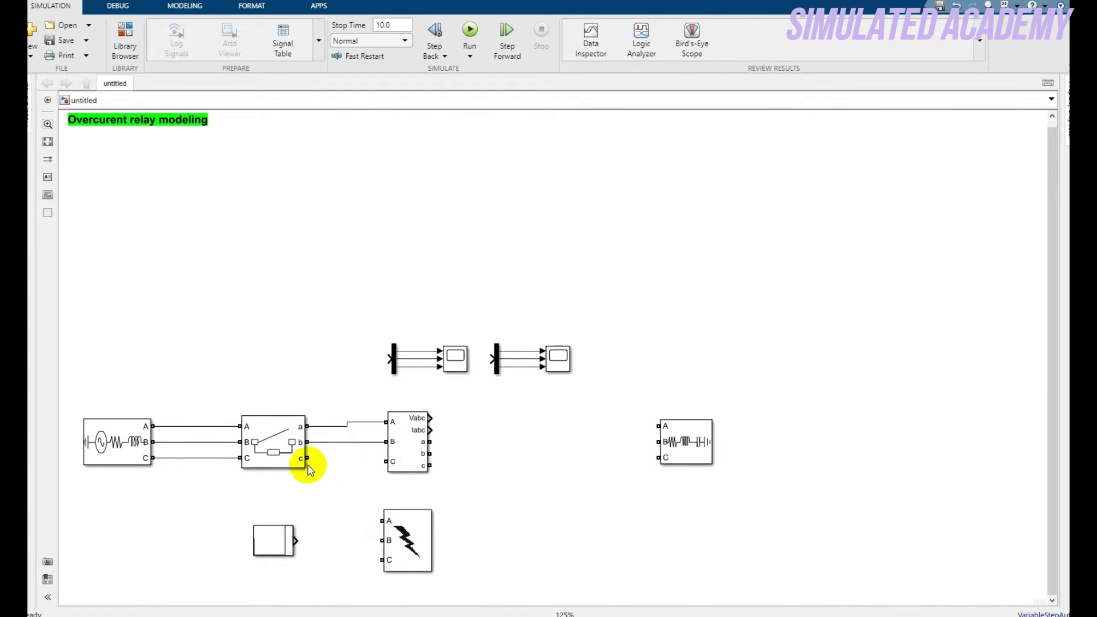
pyautogui.moveTo(307, 457); pyautogui.dragTo(385, 460)
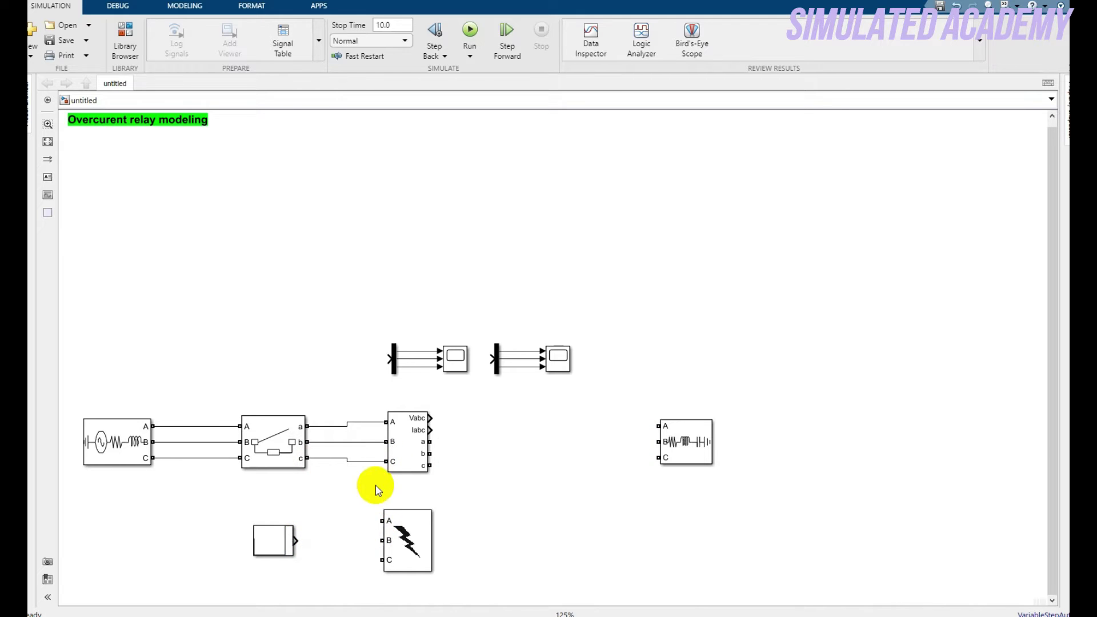
pyautogui.click(383, 520)
pyautogui.moveTo(382, 521)
pyautogui.mouseDown()
pyautogui.moveTo(362, 478)
pyautogui.moveTo(356, 425)
pyautogui.moveTo(367, 422)
pyautogui.moveTo(359, 529)
pyautogui.moveTo(377, 520)
pyautogui.moveTo(394, 545)
pyautogui.moveTo(350, 480)
pyautogui.moveTo(351, 441)
pyautogui.mouseUp()
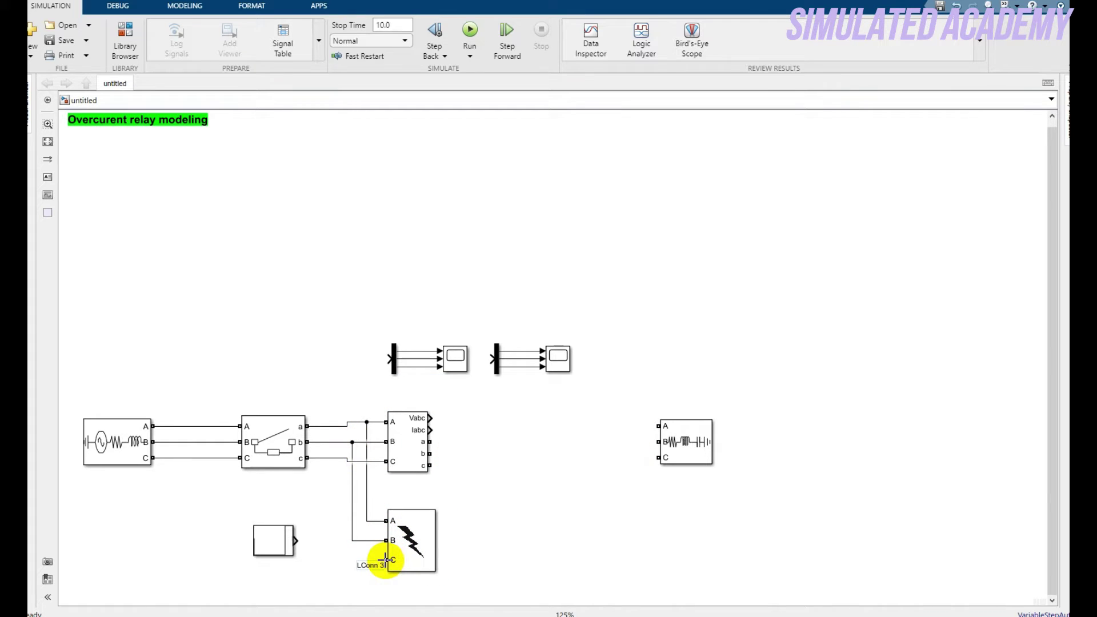
pyautogui.moveTo(386, 559)
pyautogui.mouseDown()
pyautogui.moveTo(348, 550)
pyautogui.moveTo(338, 458)
pyautogui.mouseUp()
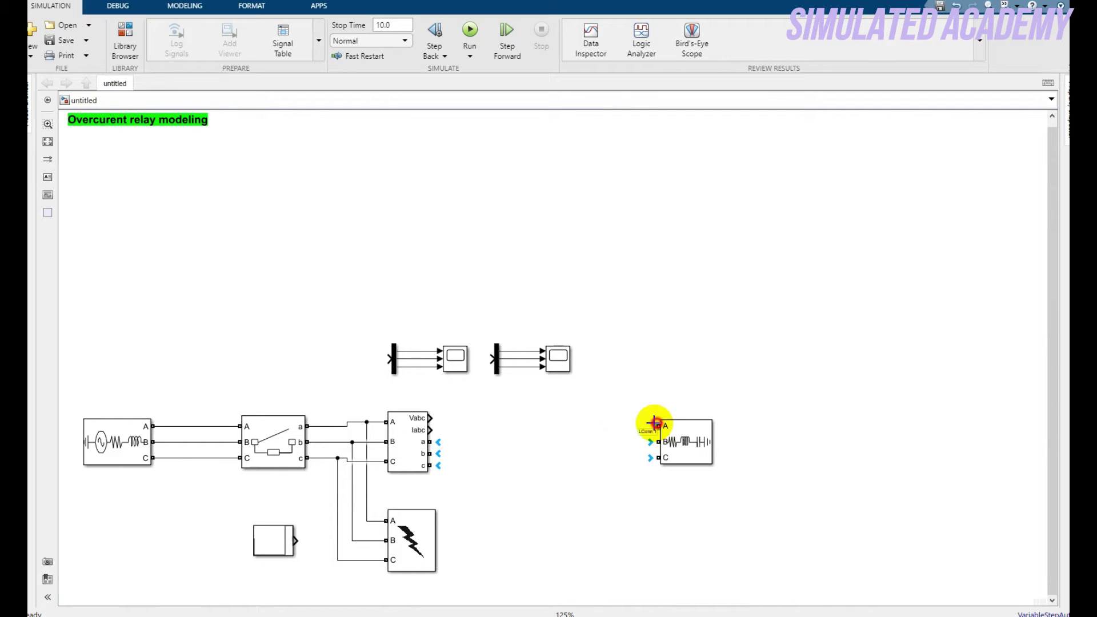
# Step: Connect measurement outputs a, b, c to the RLC load's A, B, C ports
pyautogui.moveTo(655, 424); pyautogui.dragTo(431, 441)
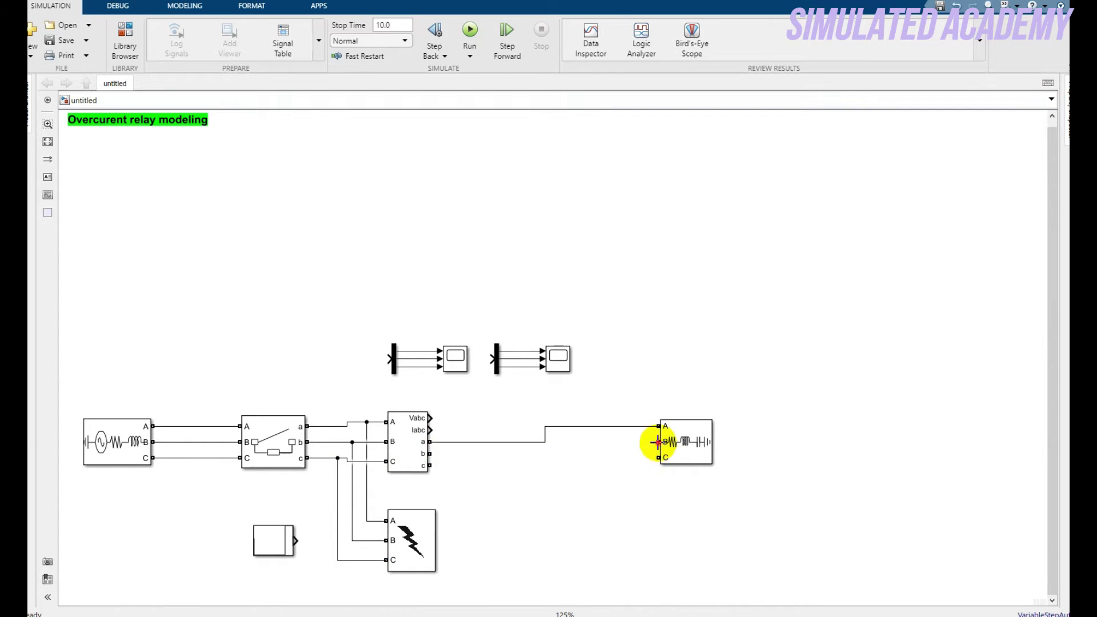
pyautogui.moveTo(657, 442); pyautogui.dragTo(430, 453)
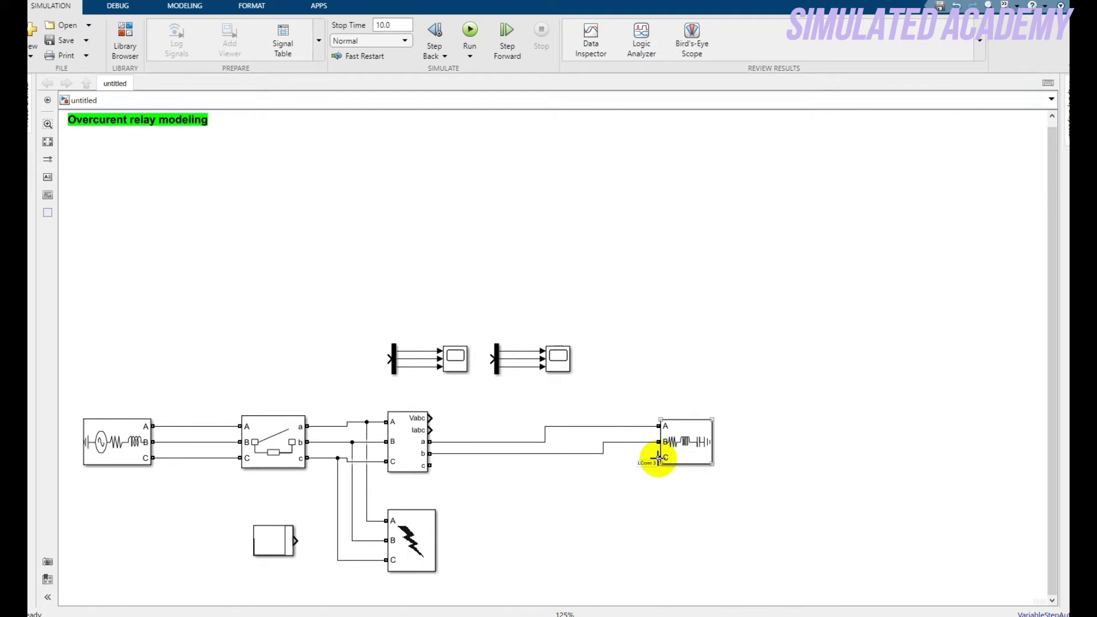
pyautogui.moveTo(658, 457); pyautogui.dragTo(438, 466)
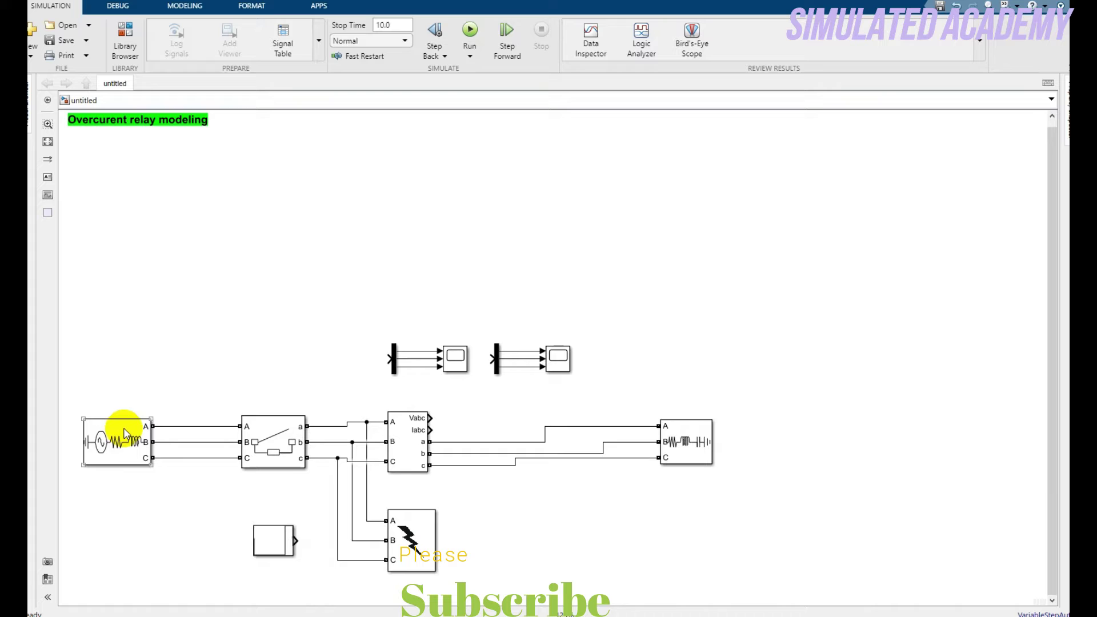
# Step: Route Vabc to the right Demux and Iabc to the left Demux
pyautogui.click(116, 446)
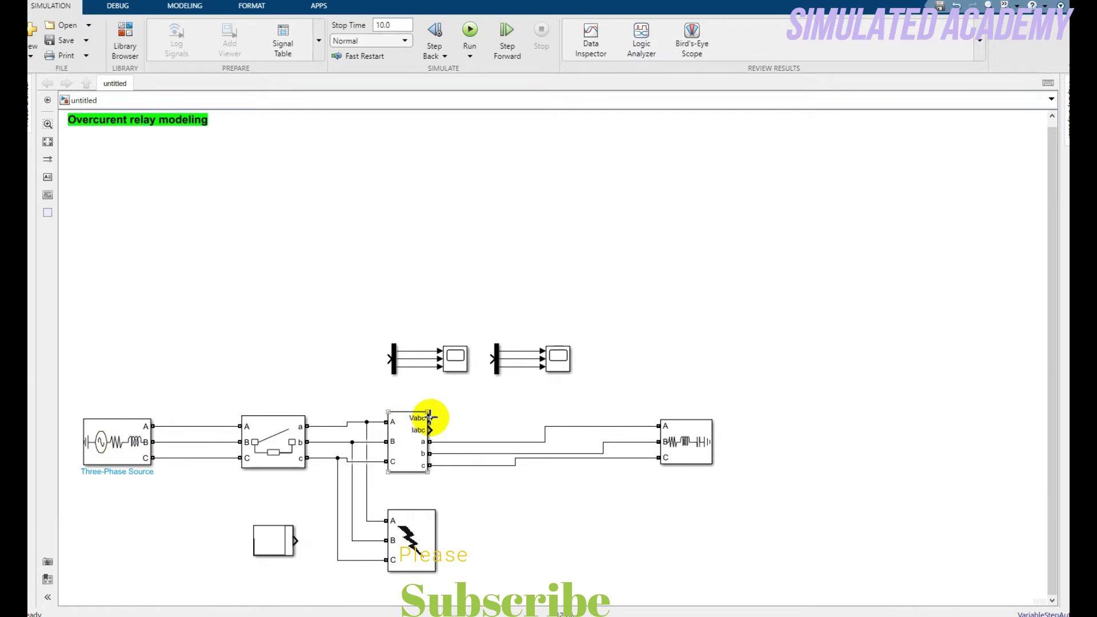
pyautogui.moveTo(429, 417); pyautogui.dragTo(489, 364)
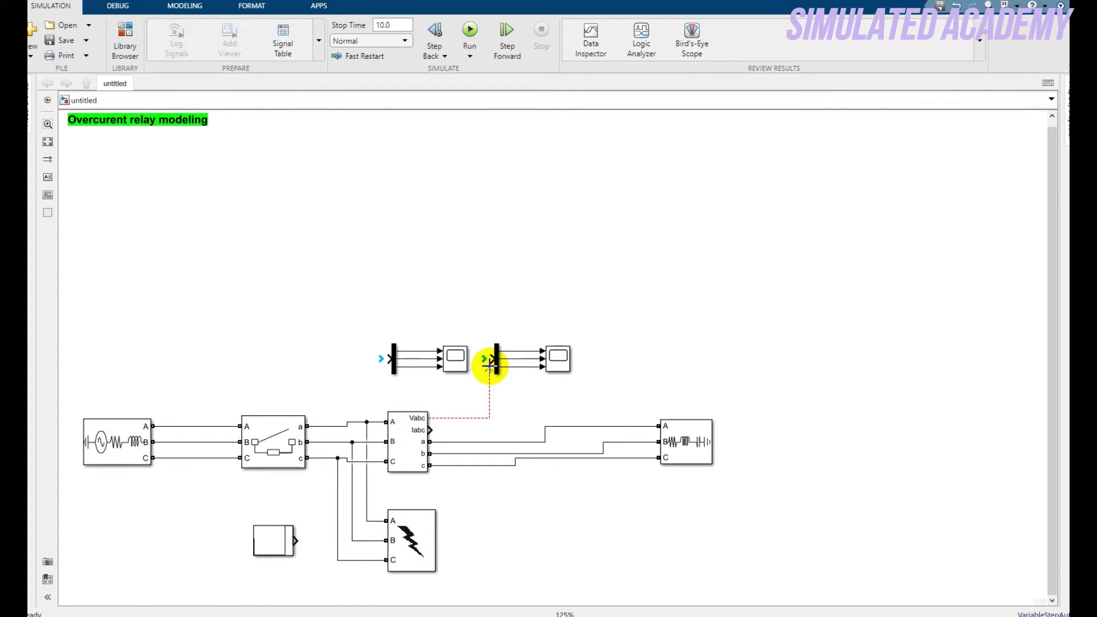
pyautogui.click(428, 432)
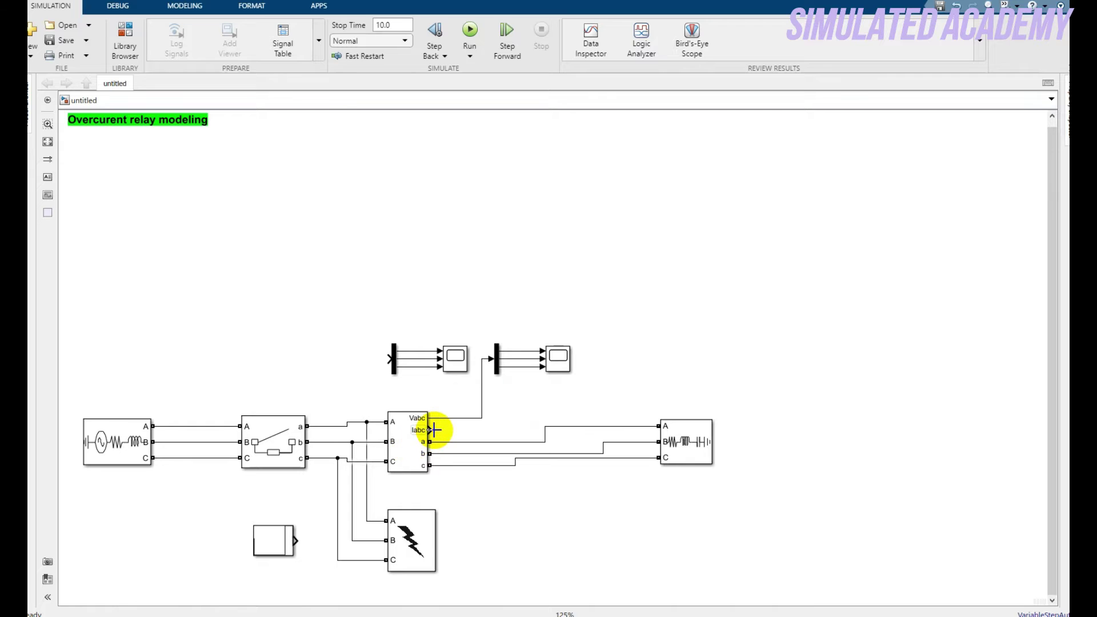
pyautogui.moveTo(434, 430); pyautogui.dragTo(379, 364)
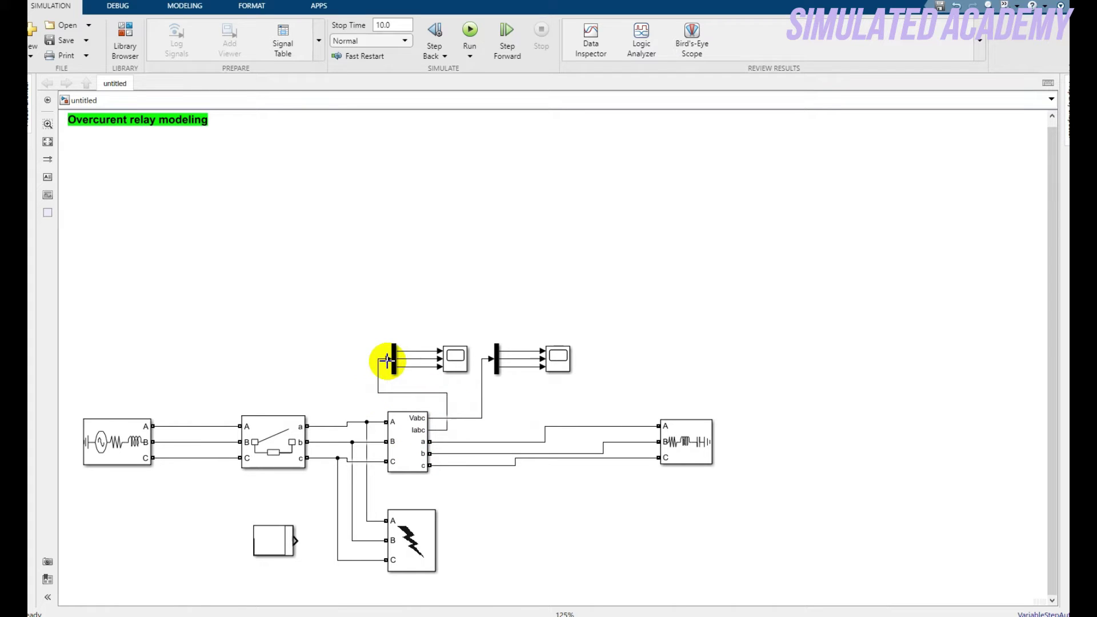
pyautogui.click(388, 359)
# Step: Set the Three-Phase Source frequency to 50 Hz
pyautogui.doubleClick(133, 438)
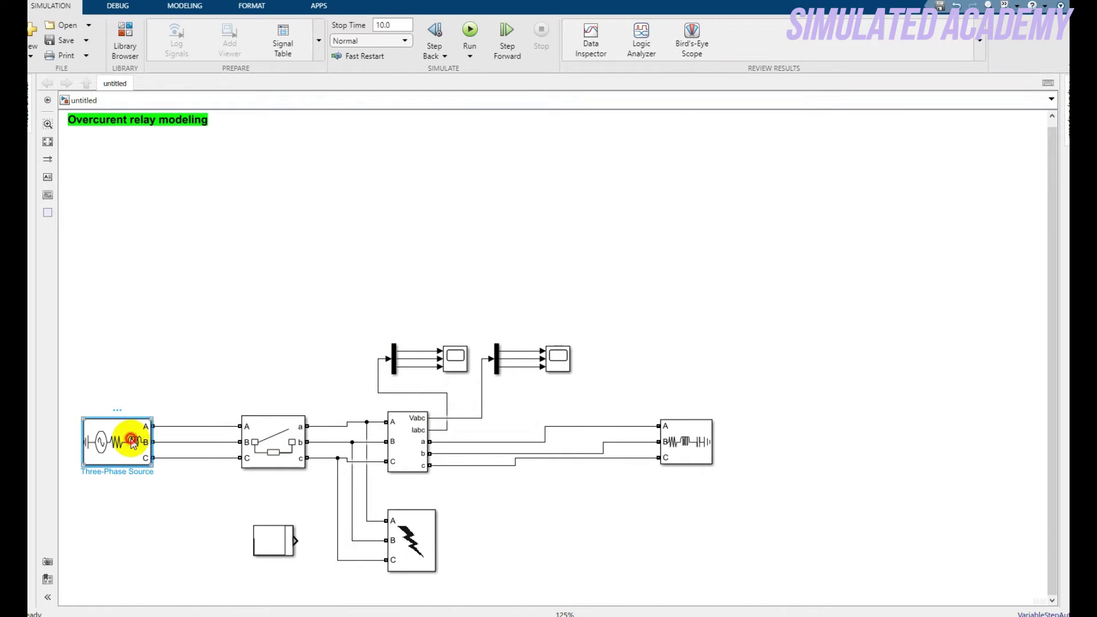
pyautogui.doubleClick(256, 437)
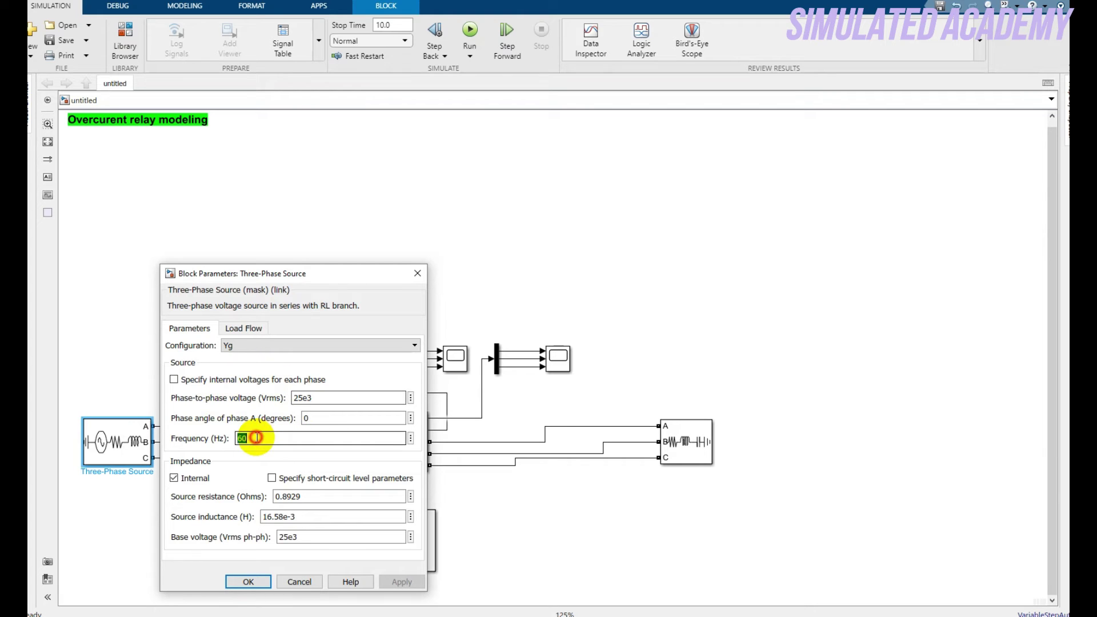
pyautogui.write('50')
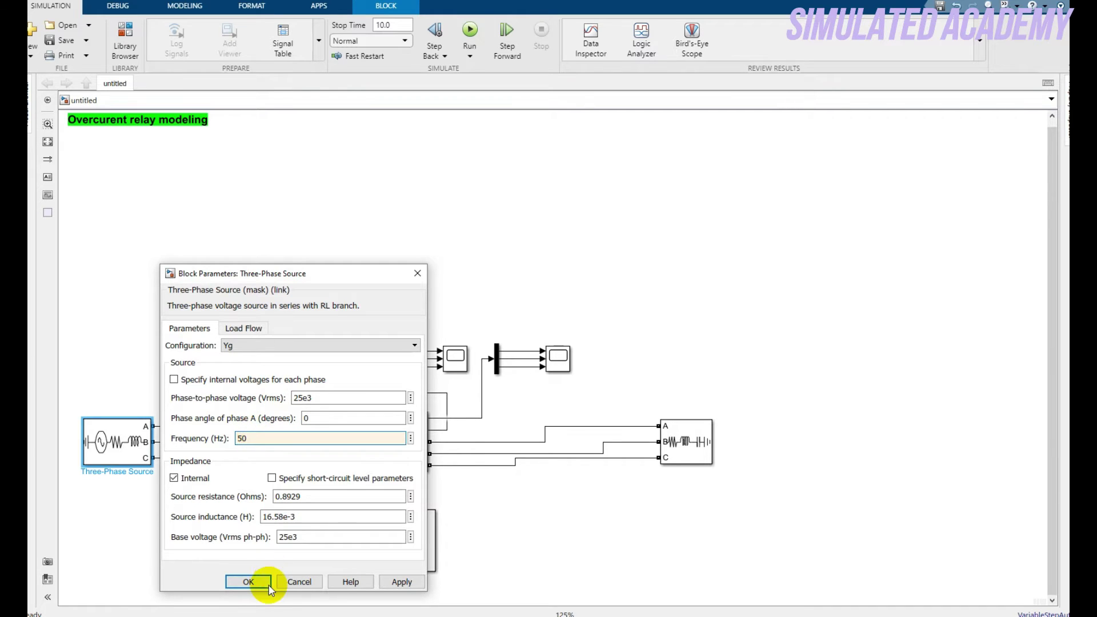
pyautogui.click(250, 581)
# Step: Set the breaker's initial status to closed with external switching control
pyautogui.doubleClick(276, 445)
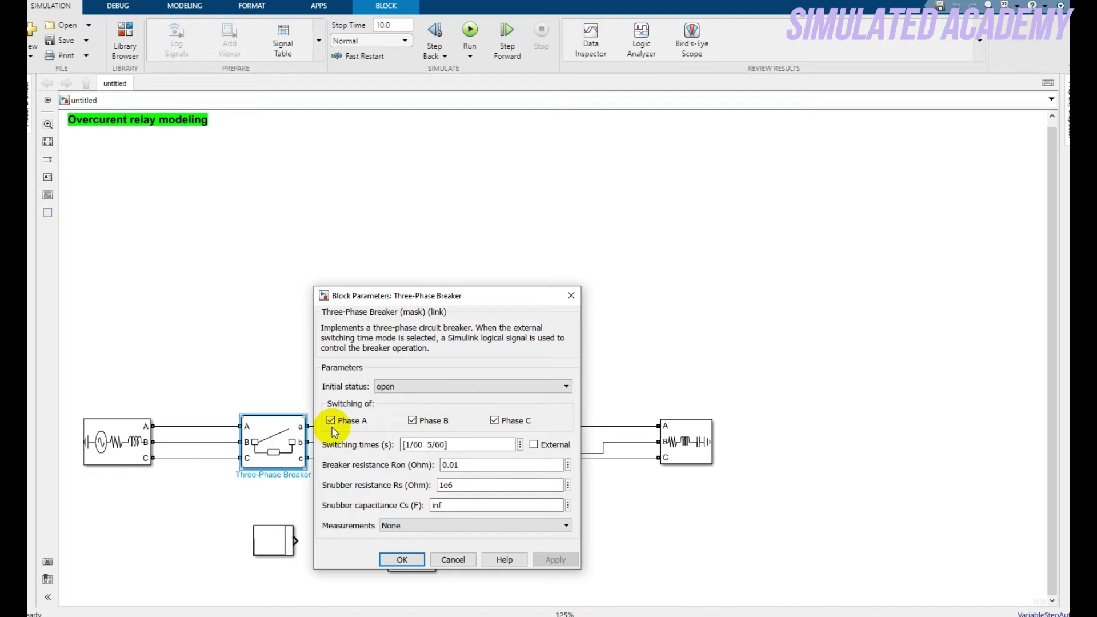
pyautogui.click(428, 386)
pyautogui.click(425, 409)
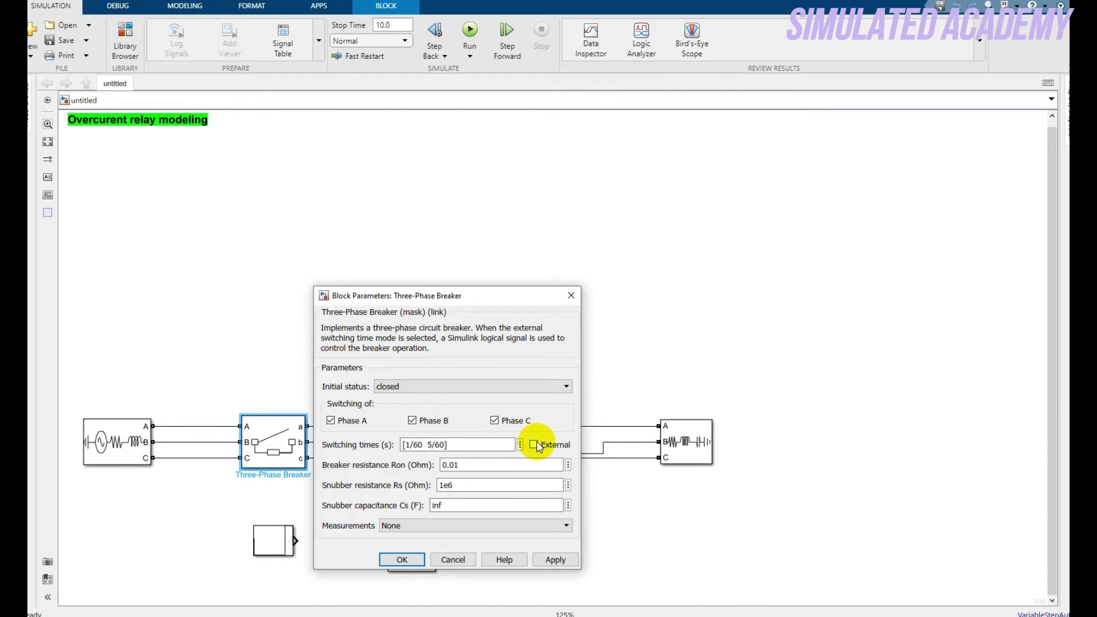
pyautogui.click(533, 444)
pyautogui.click(411, 560)
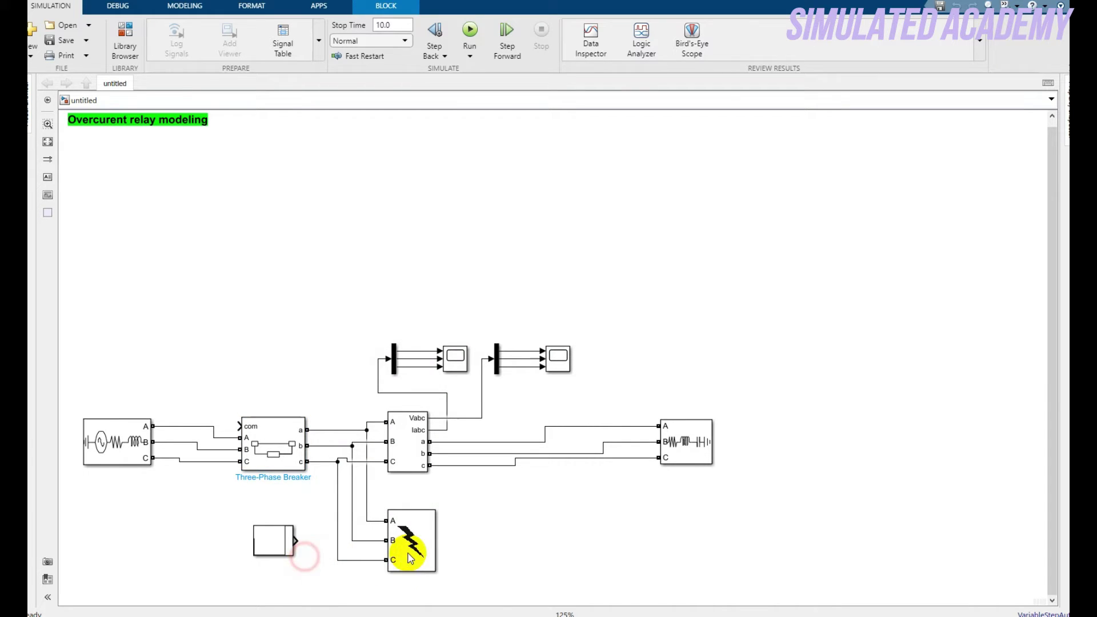
# Step: Make the Three-Phase Fault externally switched and wire the Stair Generator into its control input
pyautogui.click(402, 450)
pyautogui.doubleClick(403, 450)
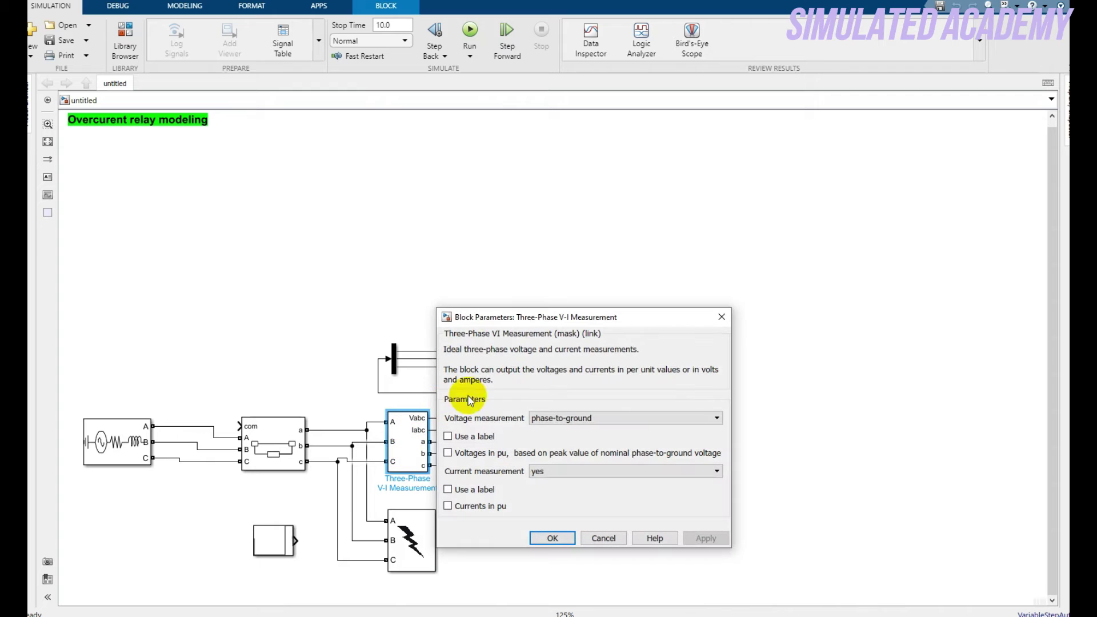
pyautogui.click(721, 318)
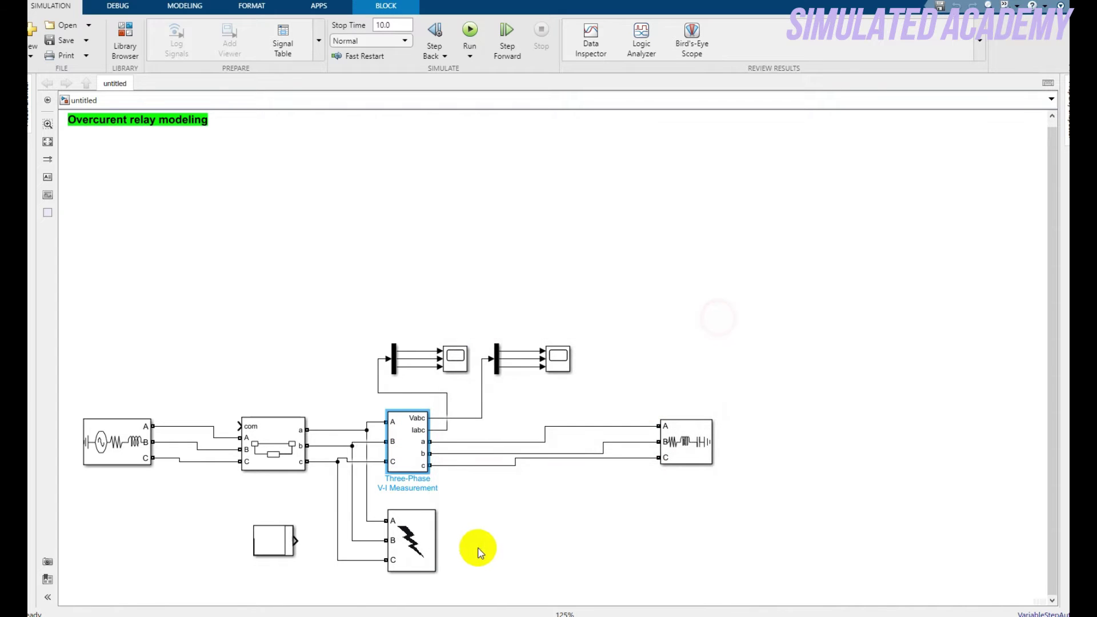
pyautogui.doubleClick(419, 545)
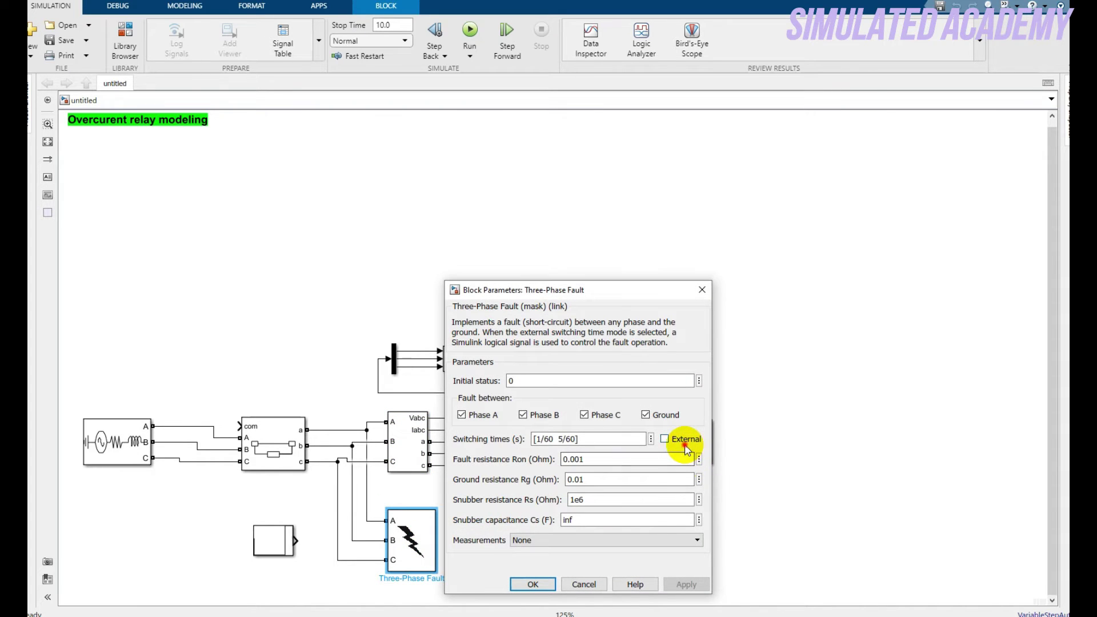
pyautogui.click(680, 438)
pyautogui.click(533, 584)
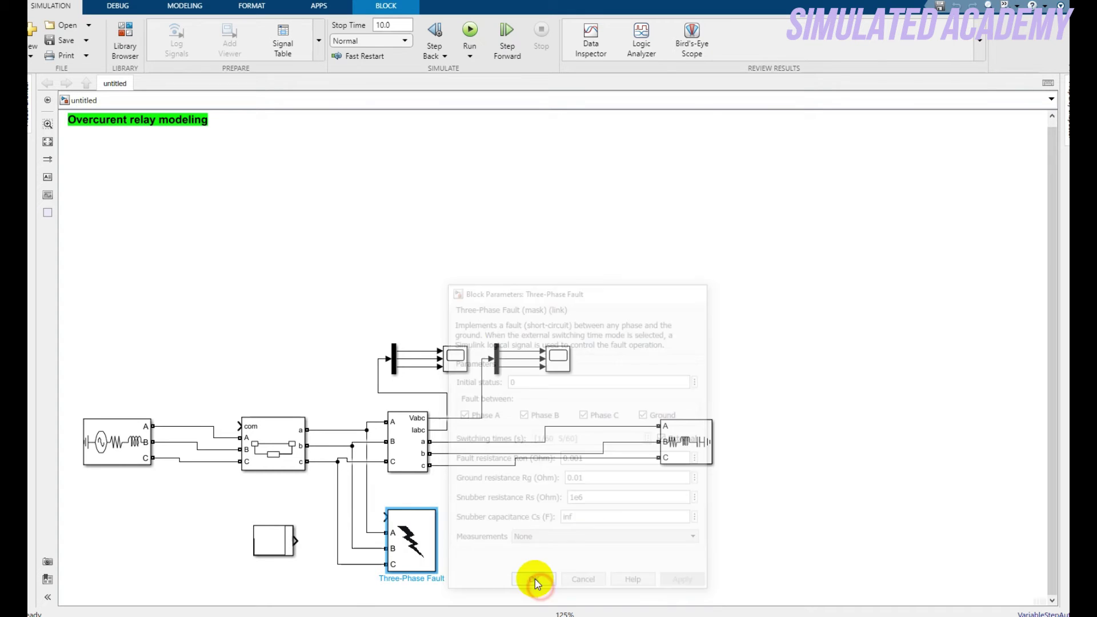
pyautogui.click(303, 542)
pyautogui.moveTo(295, 538); pyautogui.dragTo(386, 517)
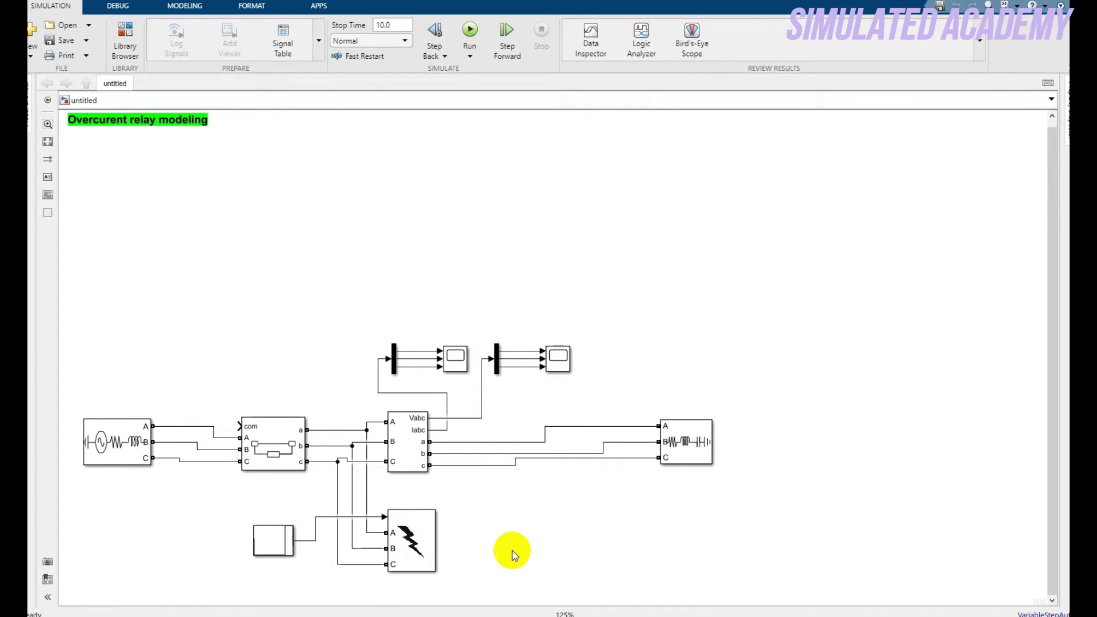
# Step: Set the Stair Generator's switching times to [0, 0.1, 0.3, 0.35] and edit its amplitude vector
pyautogui.doubleClick(273, 539)
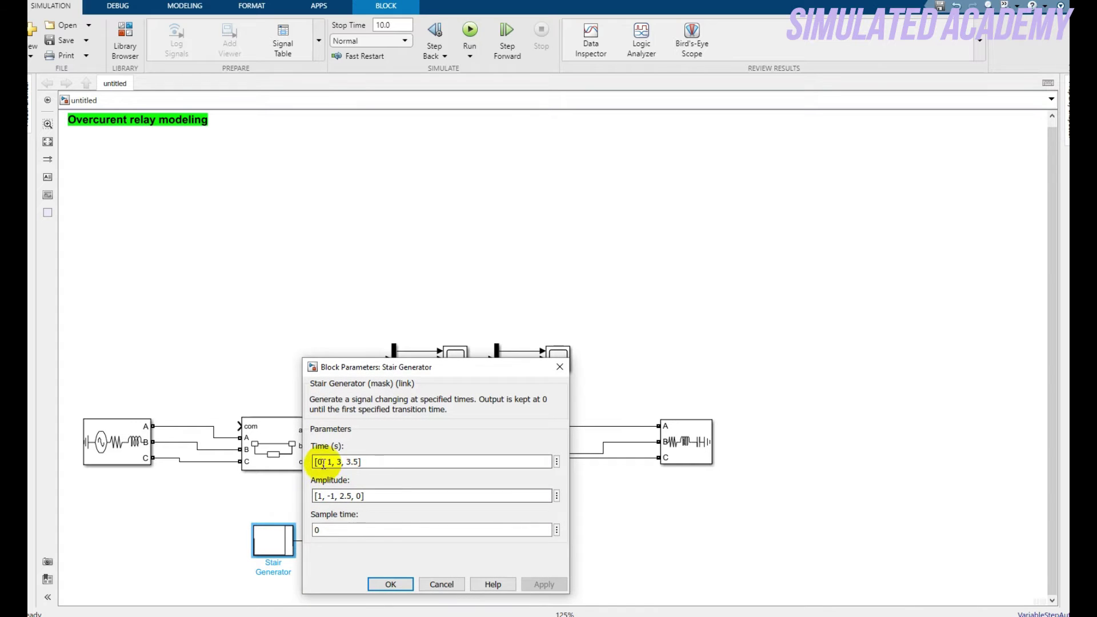
pyautogui.tripleClick(323, 461)
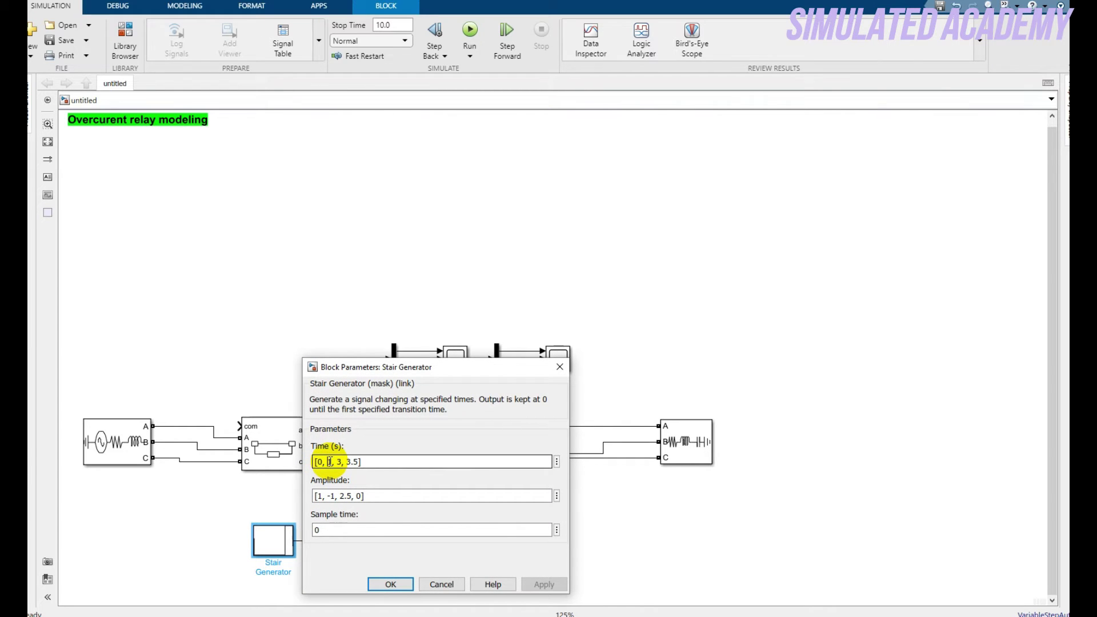
pyautogui.write('0.')
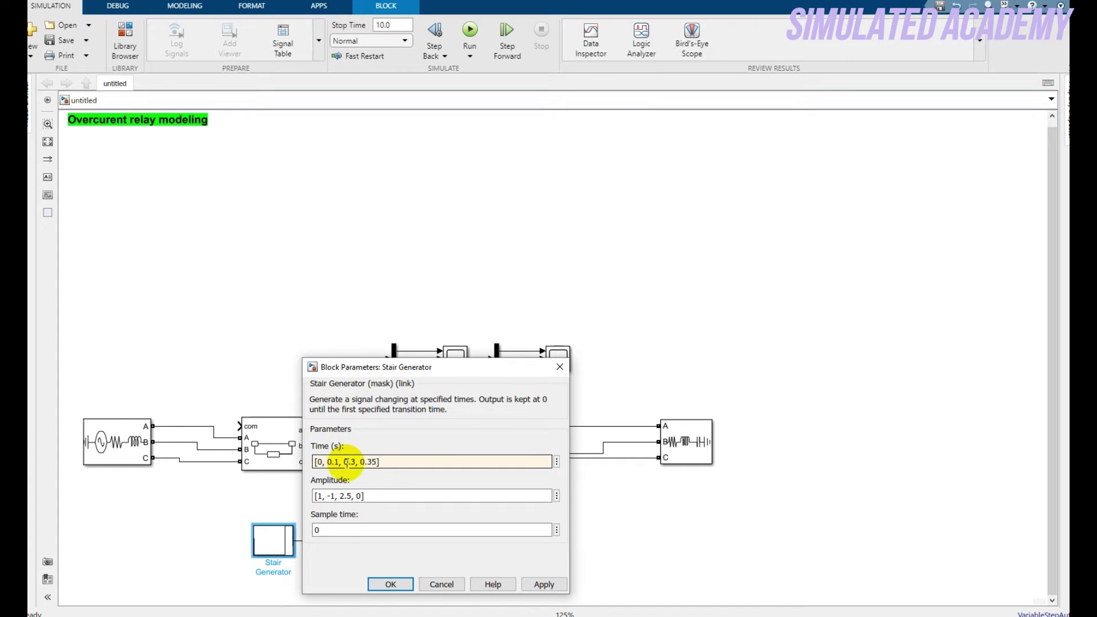
pyautogui.tripleClick(343, 495)
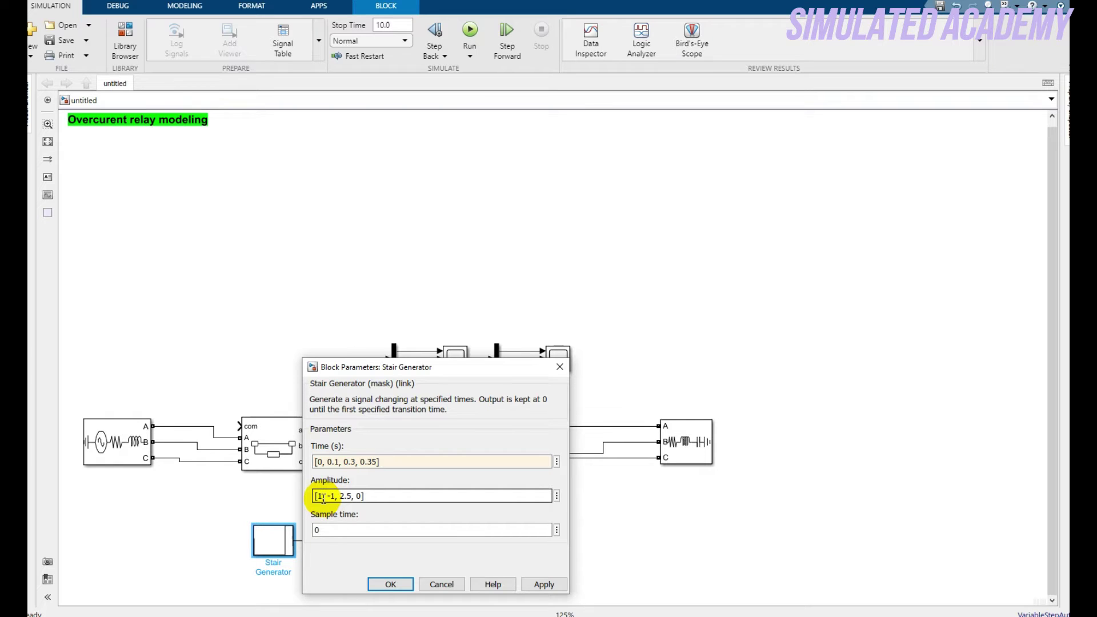
pyautogui.press('BackSpace')
pyautogui.write('0')
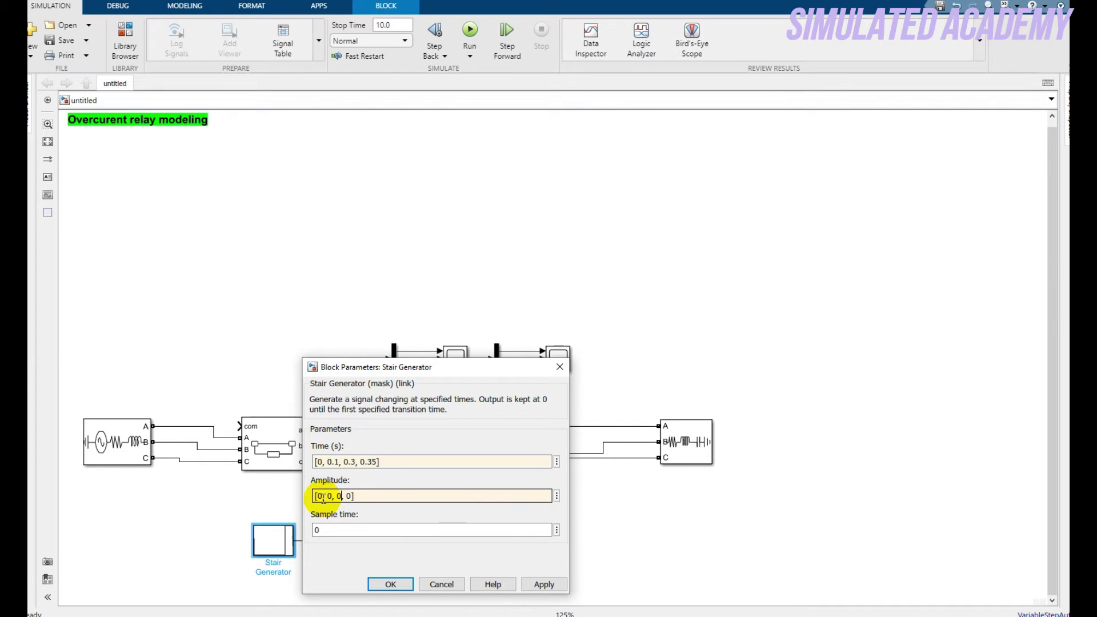
pyautogui.click(389, 585)
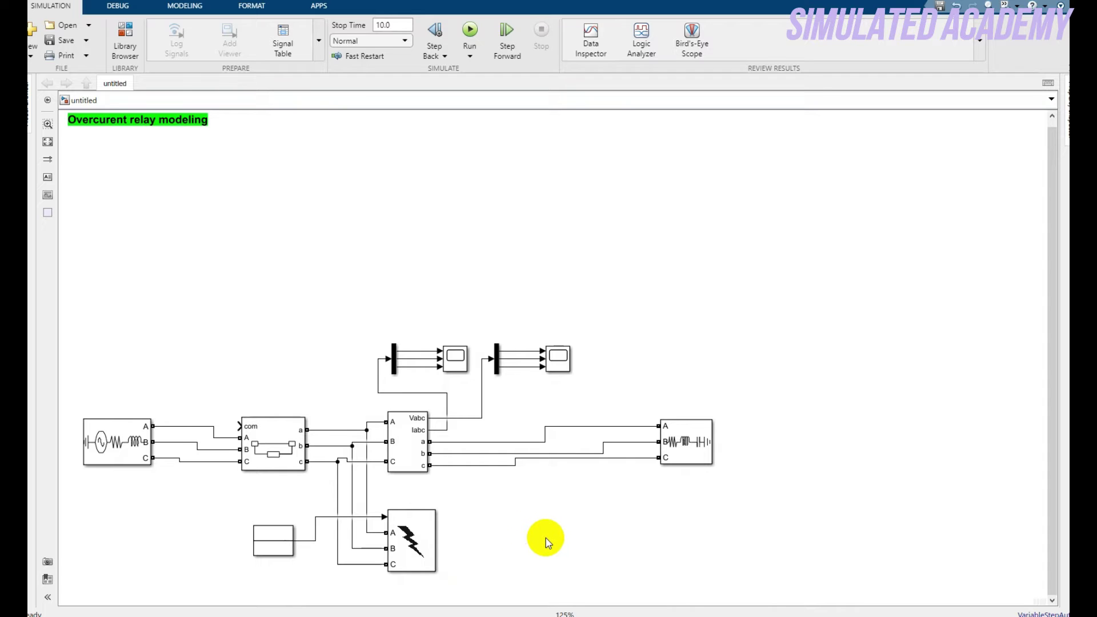
# Step: Search the library for 'root mean' and add the Simscape RMS block to the model
pyautogui.click(126, 43)
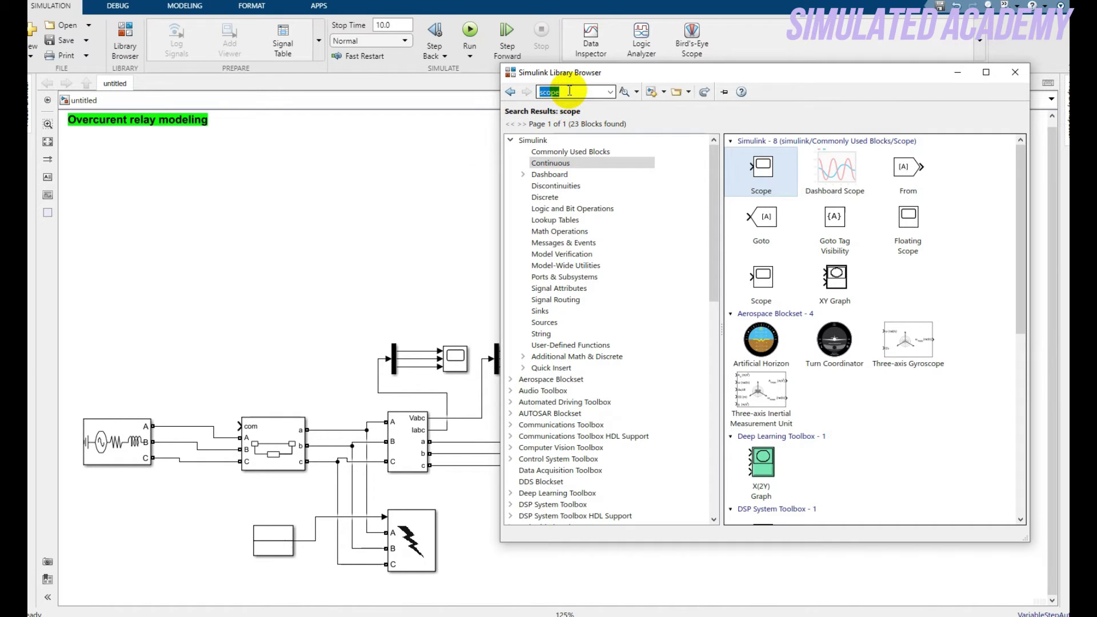
pyautogui.write('Root mean')
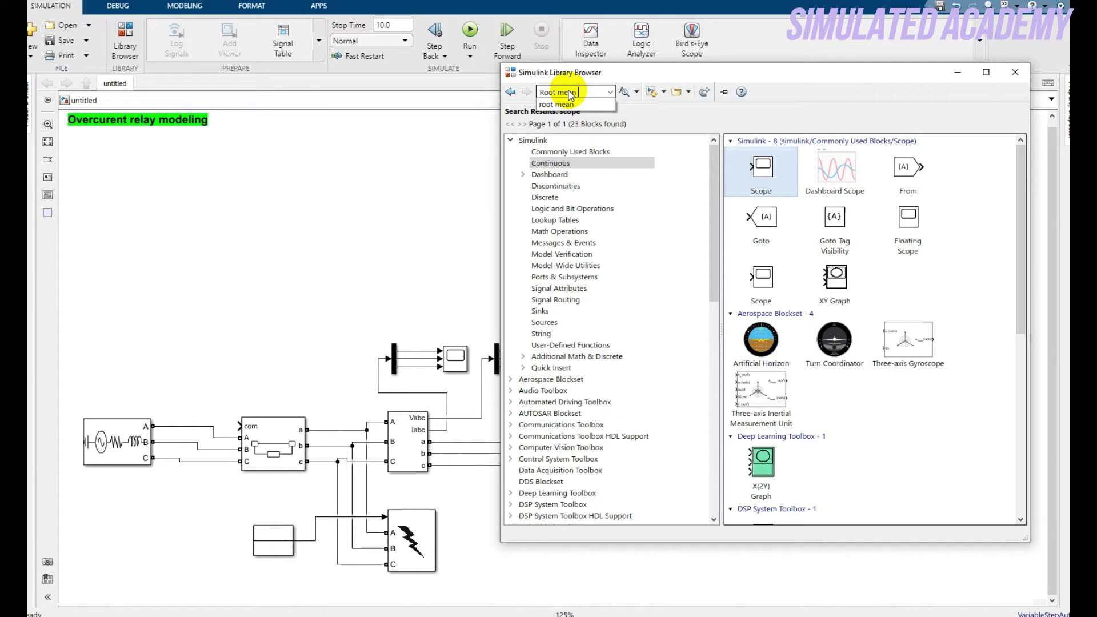
pyautogui.click(557, 104)
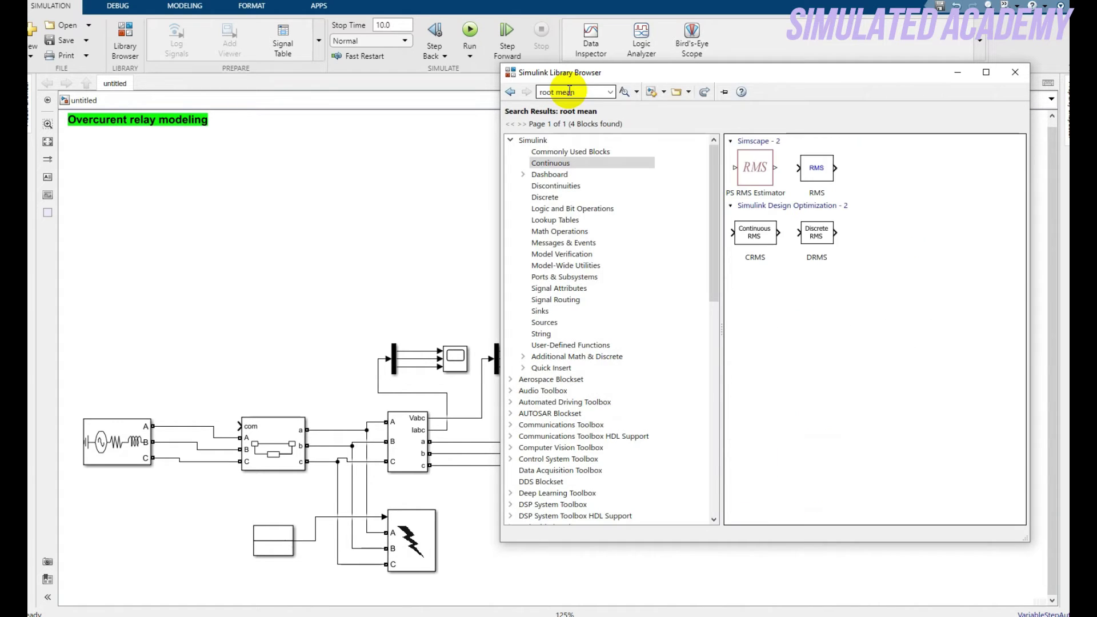
pyautogui.click(816, 169)
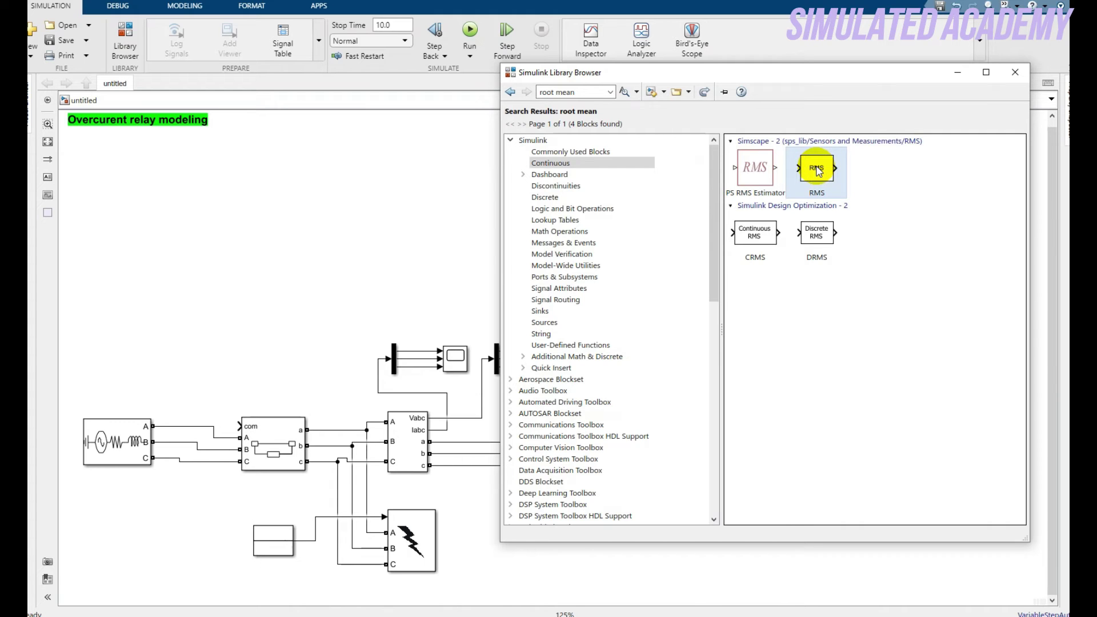
pyautogui.rightClick(816, 170)
pyautogui.click(834, 206)
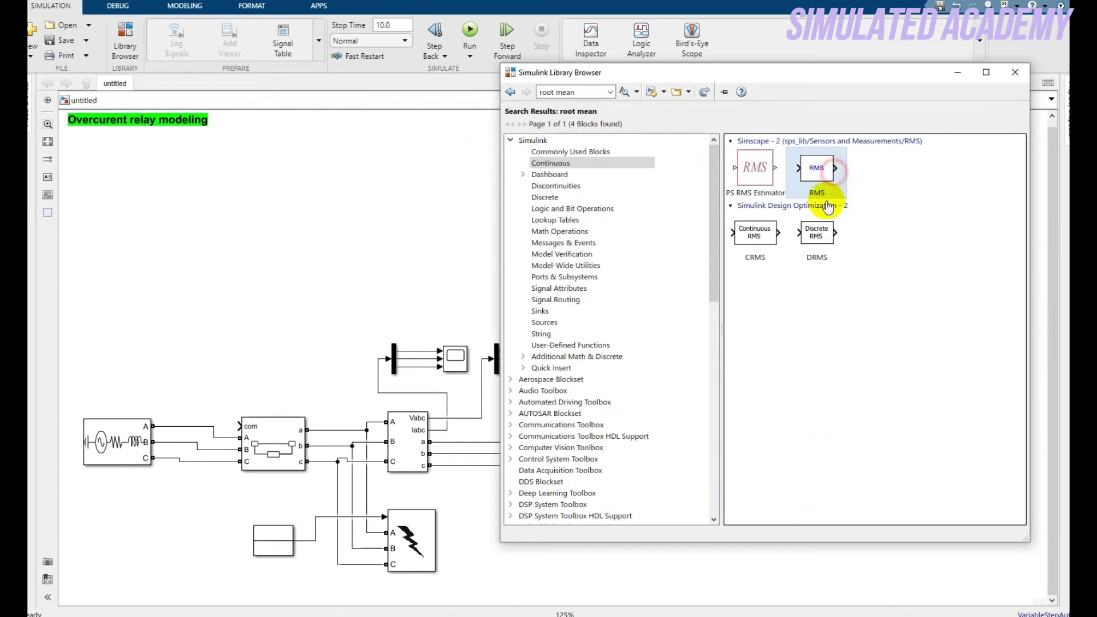
pyautogui.click(753, 231)
pyautogui.rightClick(750, 231)
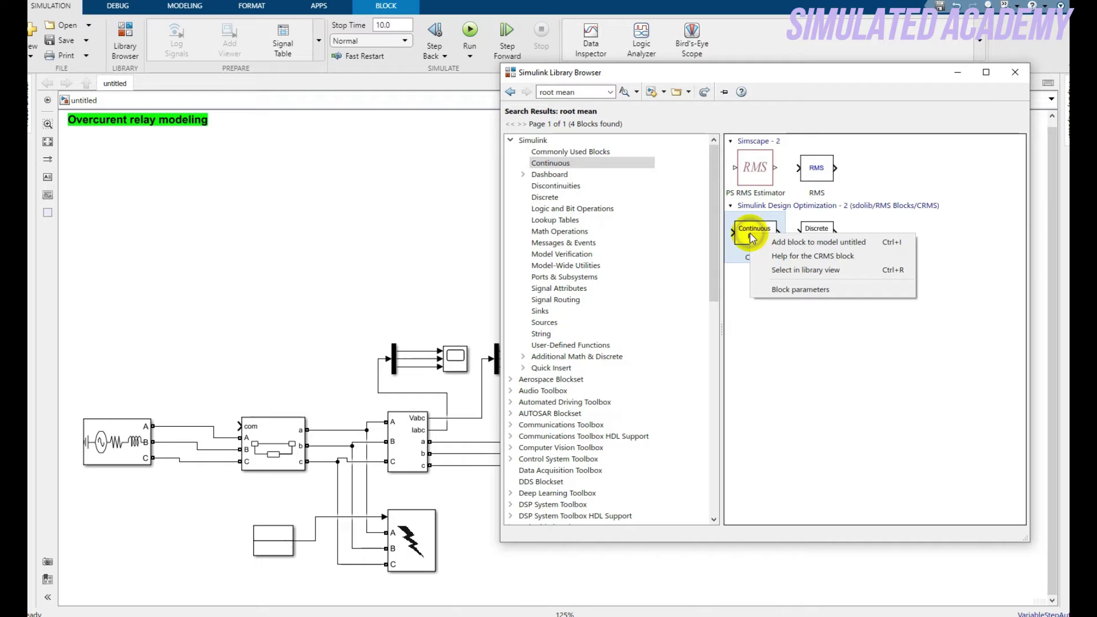
pyautogui.click(741, 345)
# Step: Place the RMS block and paste two copies, aligning all three in a vertical stack
pyautogui.click(335, 184)
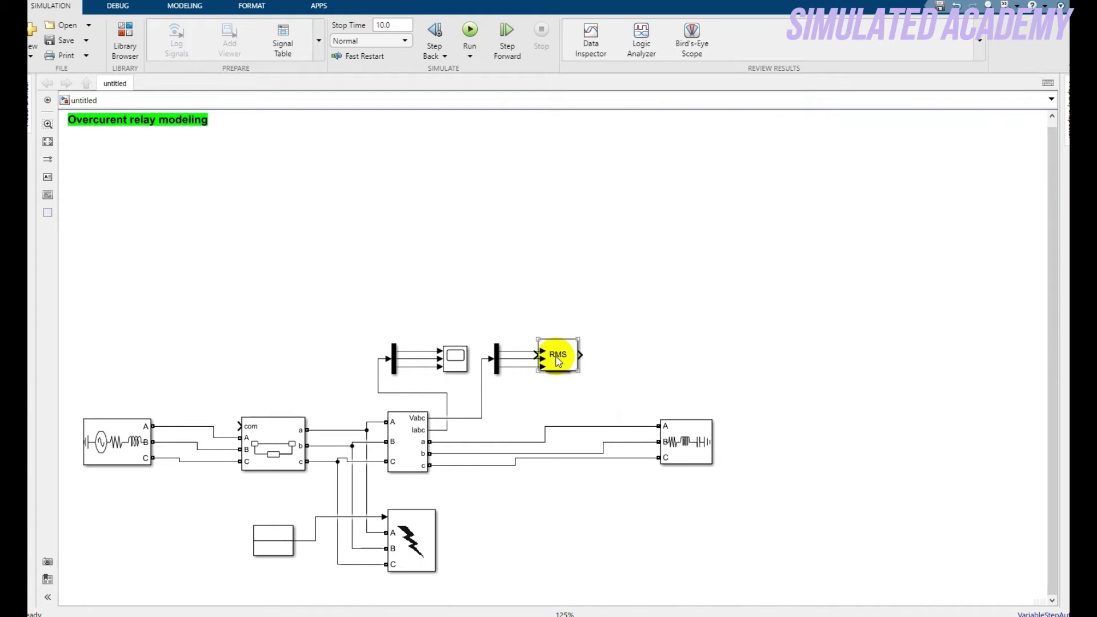
pyautogui.moveTo(563, 355); pyautogui.dragTo(445, 188)
pyautogui.moveTo(499, 221); pyautogui.dragTo(403, 168)
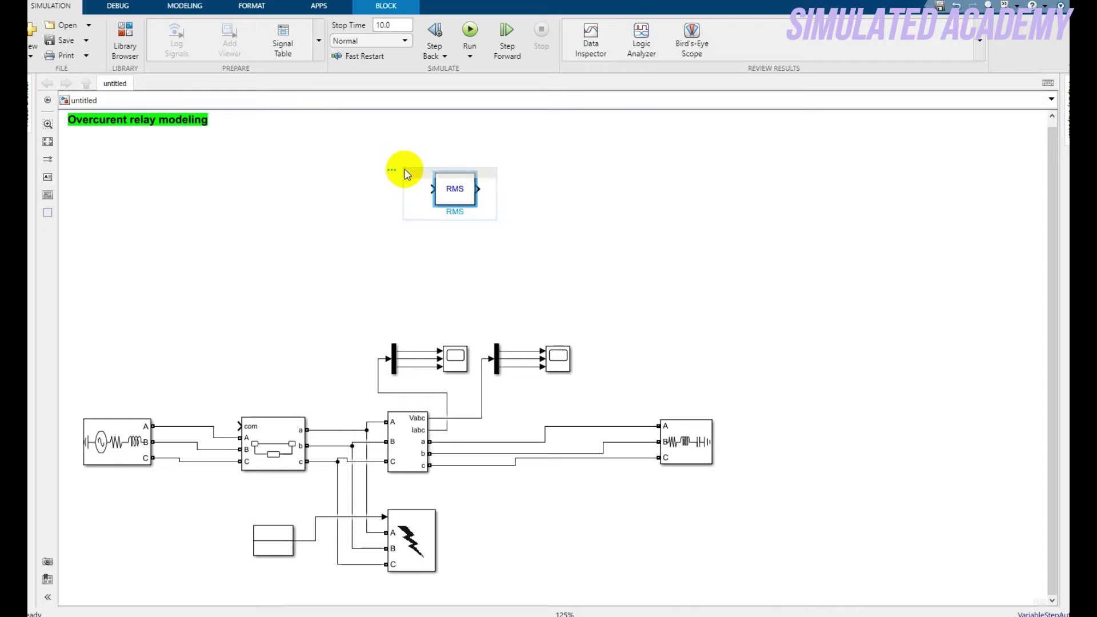
pyautogui.hotkey('ctrl', 'c')
pyautogui.hotkey('ctrl', 'v')
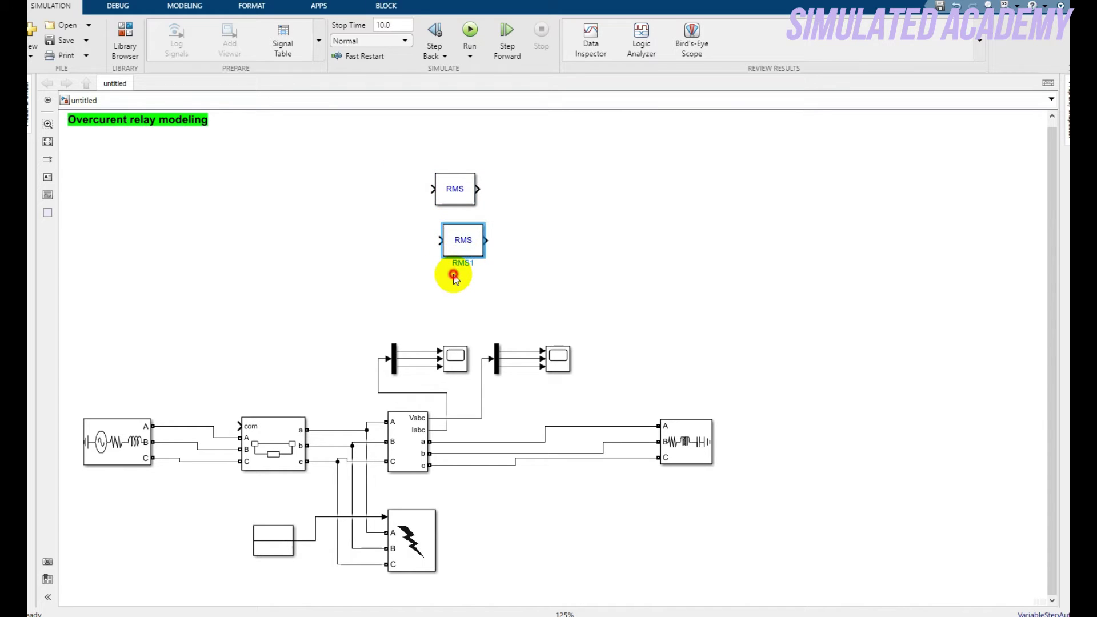
pyautogui.hotkey('ctrl', 'v')
pyautogui.moveTo(454, 189); pyautogui.dragTo(469, 180)
pyautogui.moveTo(464, 239); pyautogui.dragTo(463, 226)
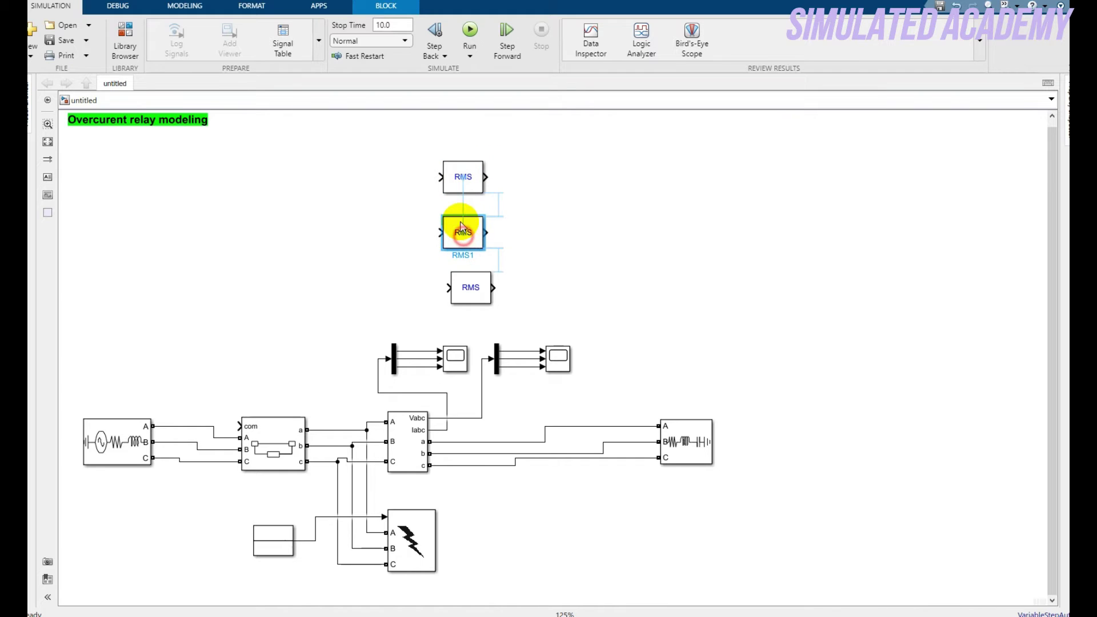
pyautogui.moveTo(457, 286); pyautogui.dragTo(449, 278)
# Step: Paste a copy of the lower-left Demux beside the RMS blocks and stretch it to span all three
pyautogui.click(522, 281)
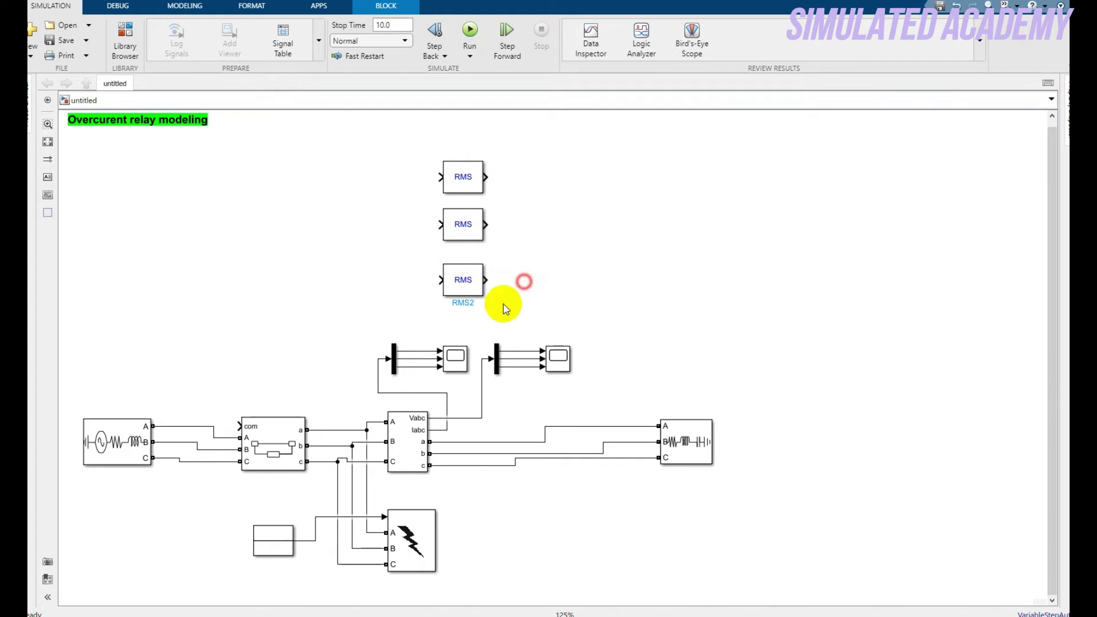
pyautogui.click(394, 358)
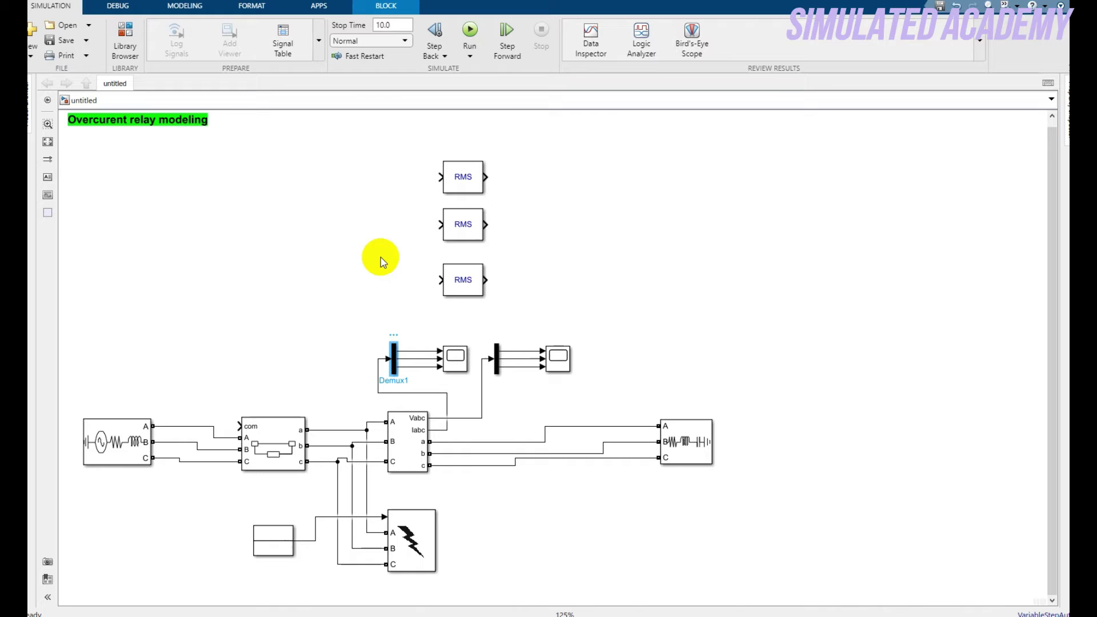
pyautogui.hotkey('ctrl', 'v')
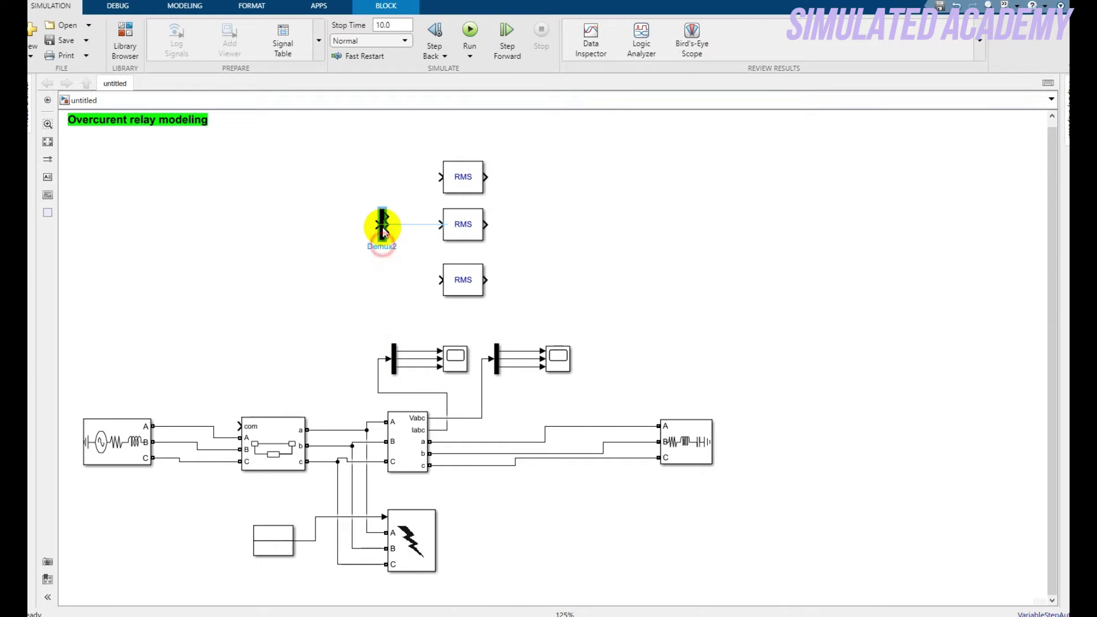
pyautogui.moveTo(375, 209); pyautogui.dragTo(371, 161)
pyautogui.moveTo(385, 239); pyautogui.dragTo(396, 287)
# Step: Wire the new Demux's three outputs to the RMS blocks and branch its input from the lower Demux's signal
pyautogui.moveTo(398, 182); pyautogui.dragTo(439, 177)
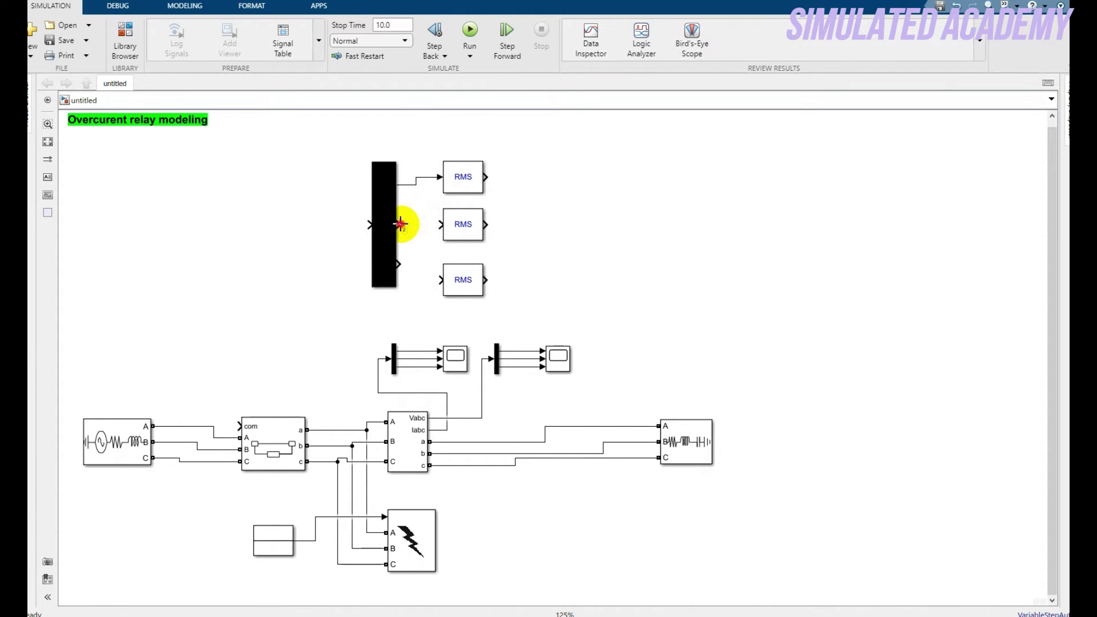
pyautogui.moveTo(400, 224); pyautogui.dragTo(437, 225)
pyautogui.moveTo(403, 267); pyautogui.dragTo(439, 280)
pyautogui.moveTo(368, 225); pyautogui.dragTo(378, 359)
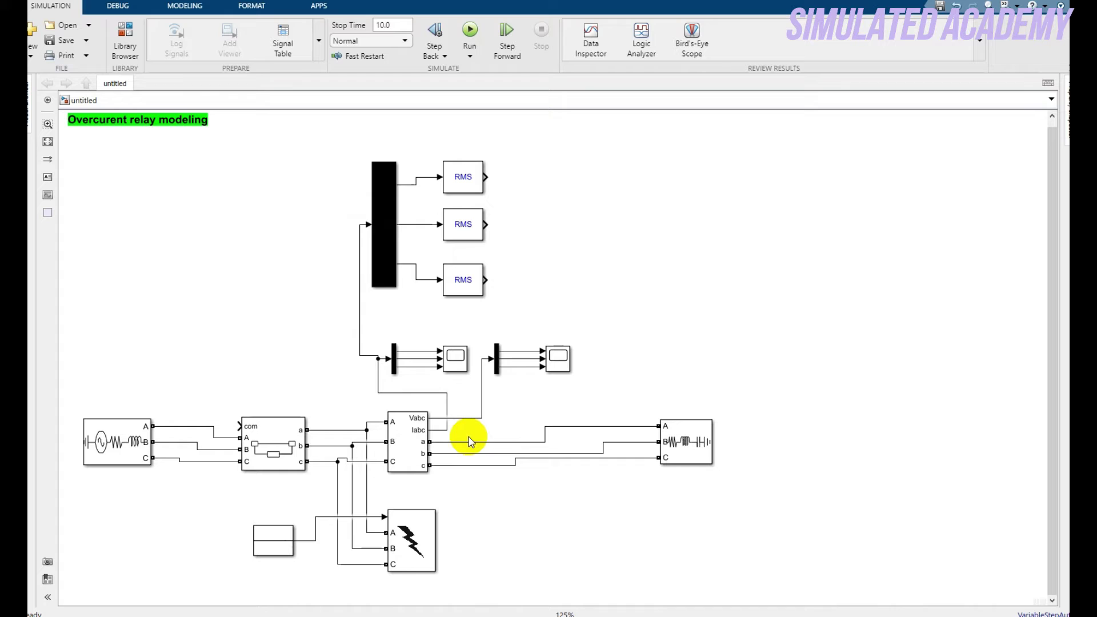
# Step: Add a Relational Operator from Logic and Bit Operations to the right of the top RMS block
pyautogui.click(121, 34)
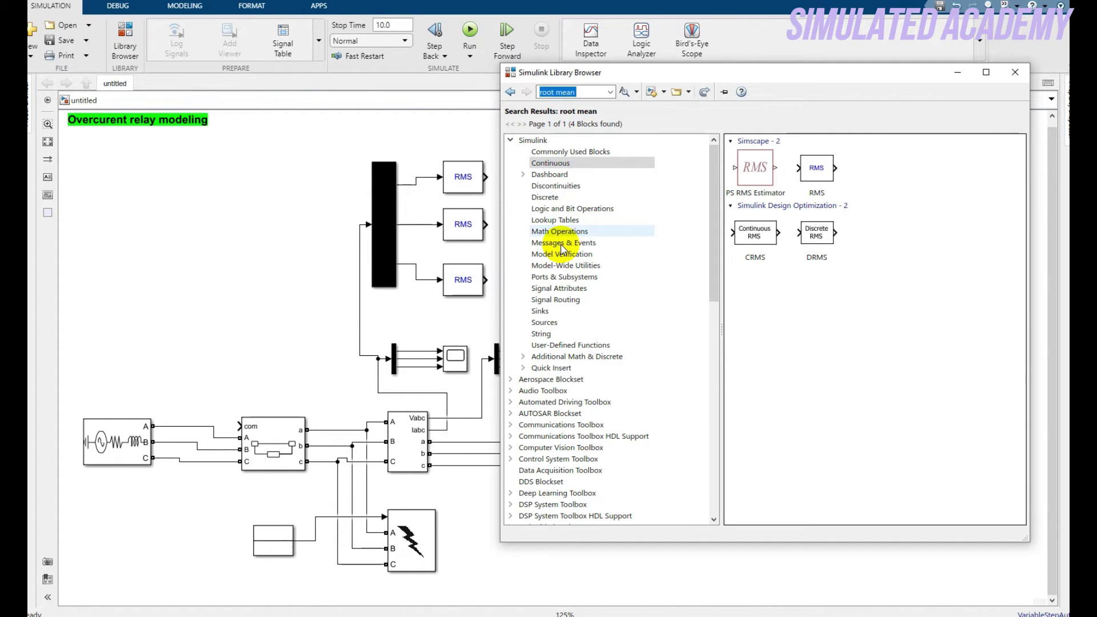
pyautogui.click(561, 209)
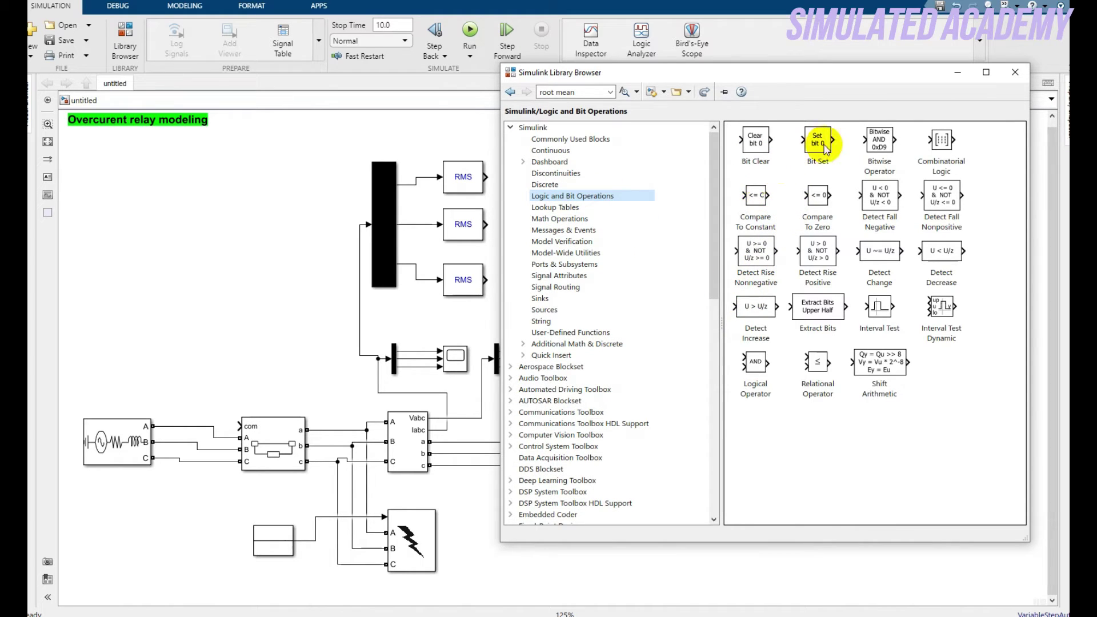
pyautogui.click(811, 363)
pyautogui.rightClick(811, 363)
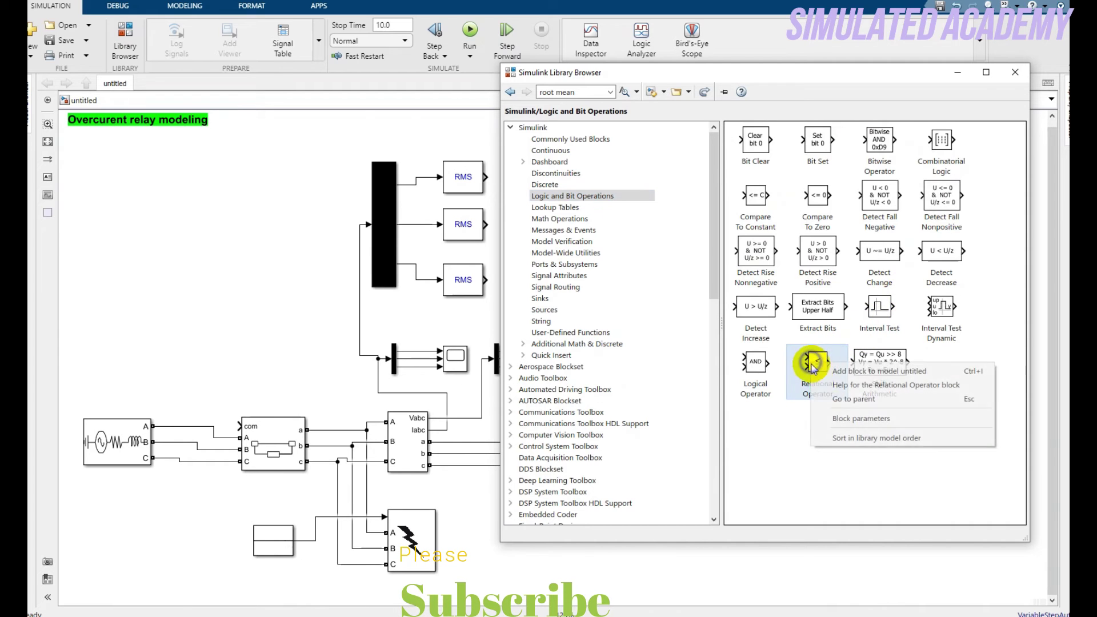
pyautogui.moveTo(796, 369); pyautogui.dragTo(574, 171)
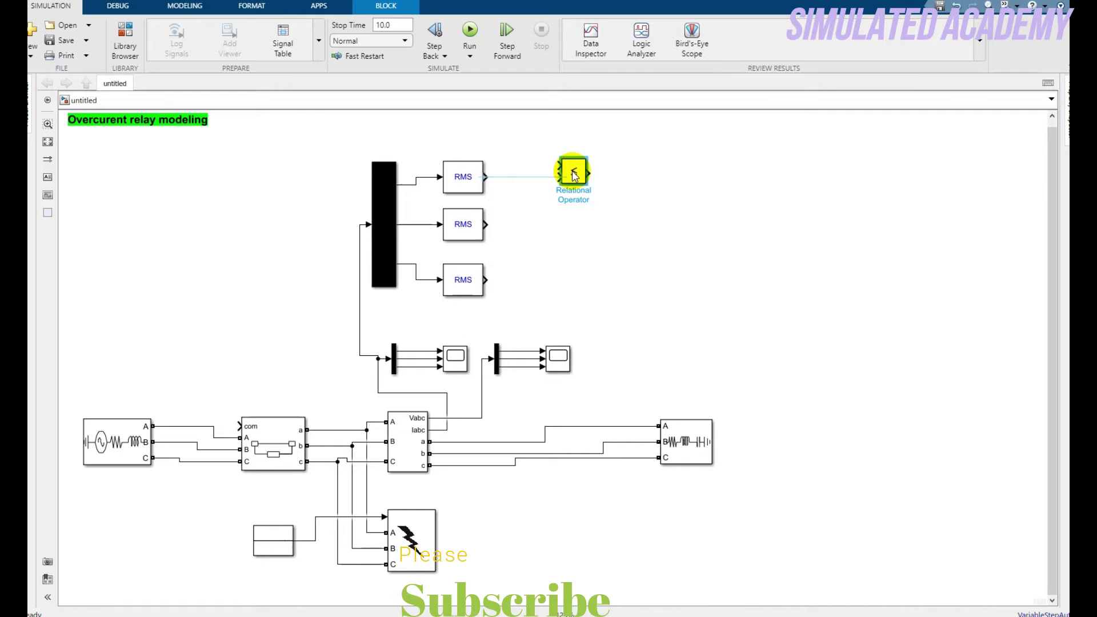
# Step: Set the Relational Operator's comparison to '>'
pyautogui.click(573, 171)
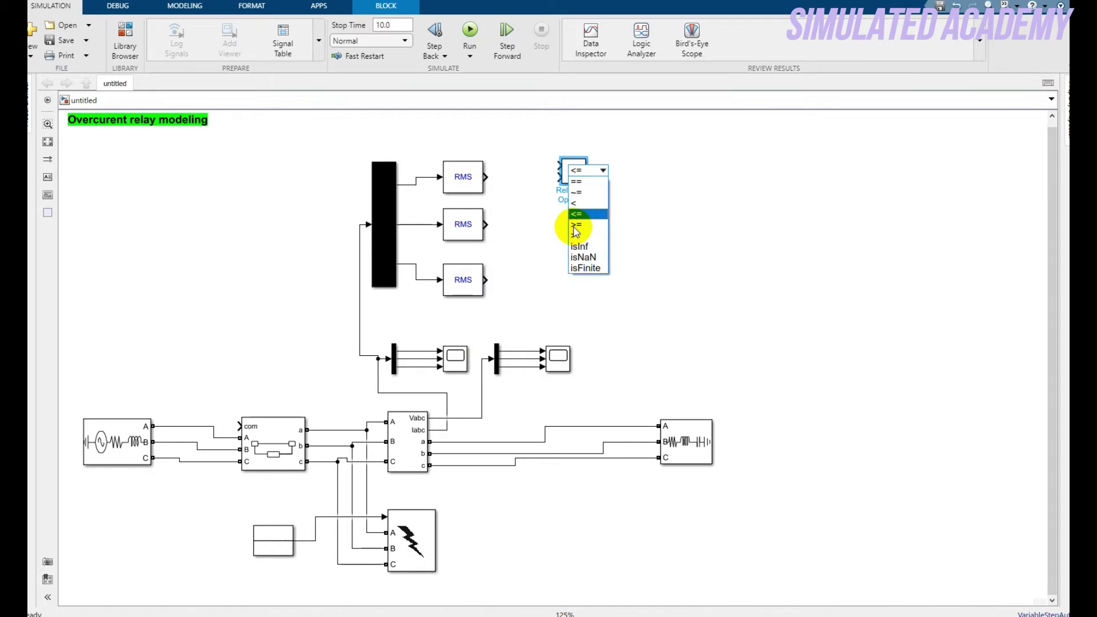
pyautogui.click(574, 229)
pyautogui.doubleClick(573, 171)
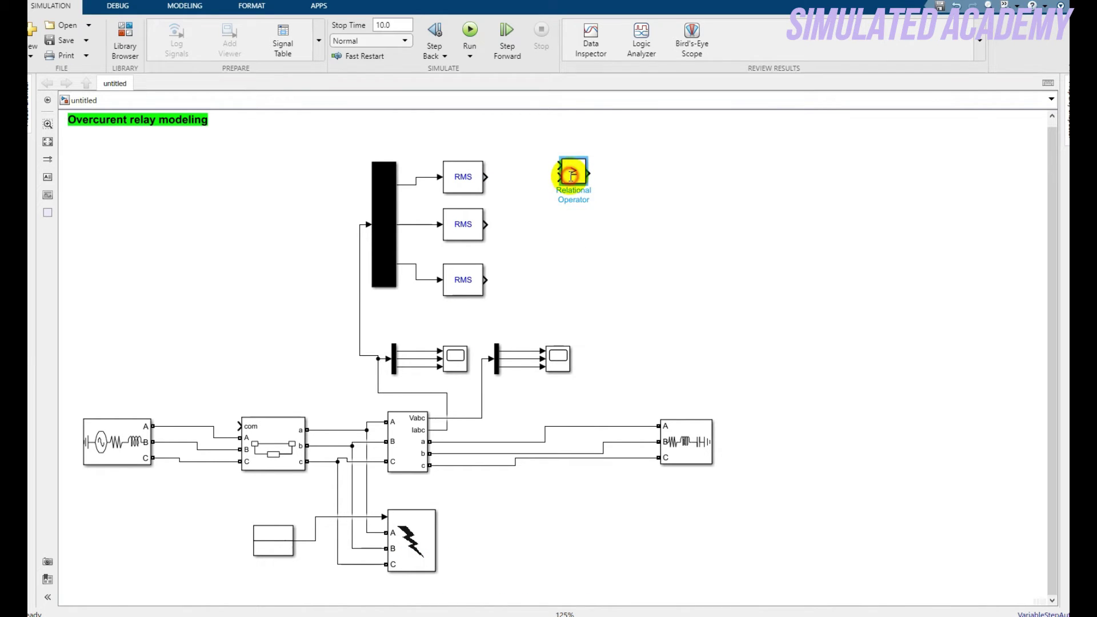
pyautogui.click(695, 170)
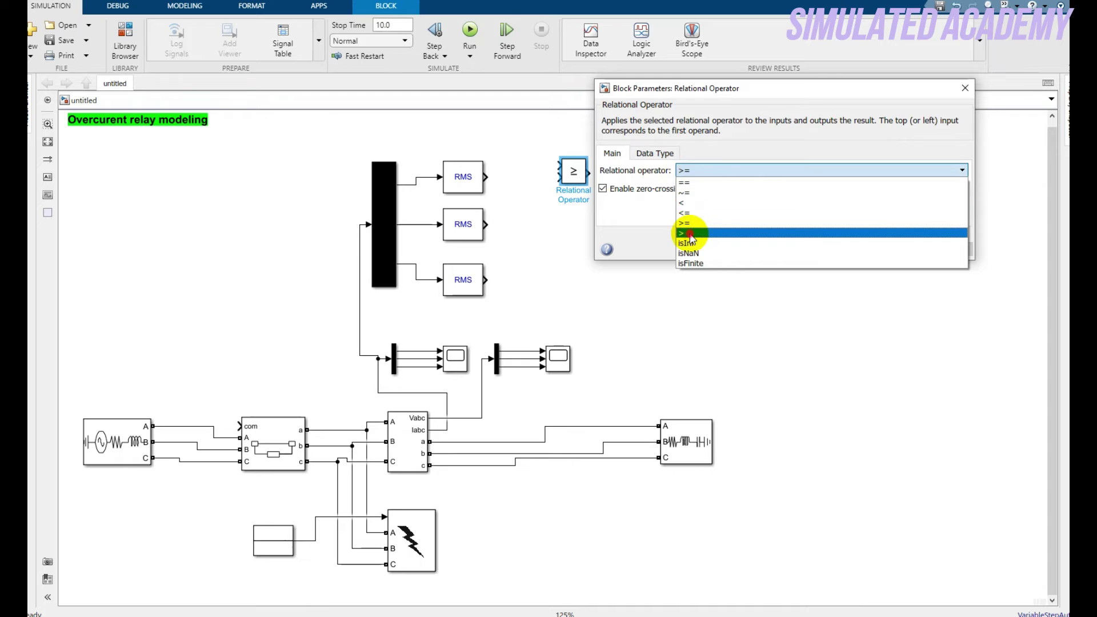
pyautogui.click(692, 222)
pyautogui.click(805, 252)
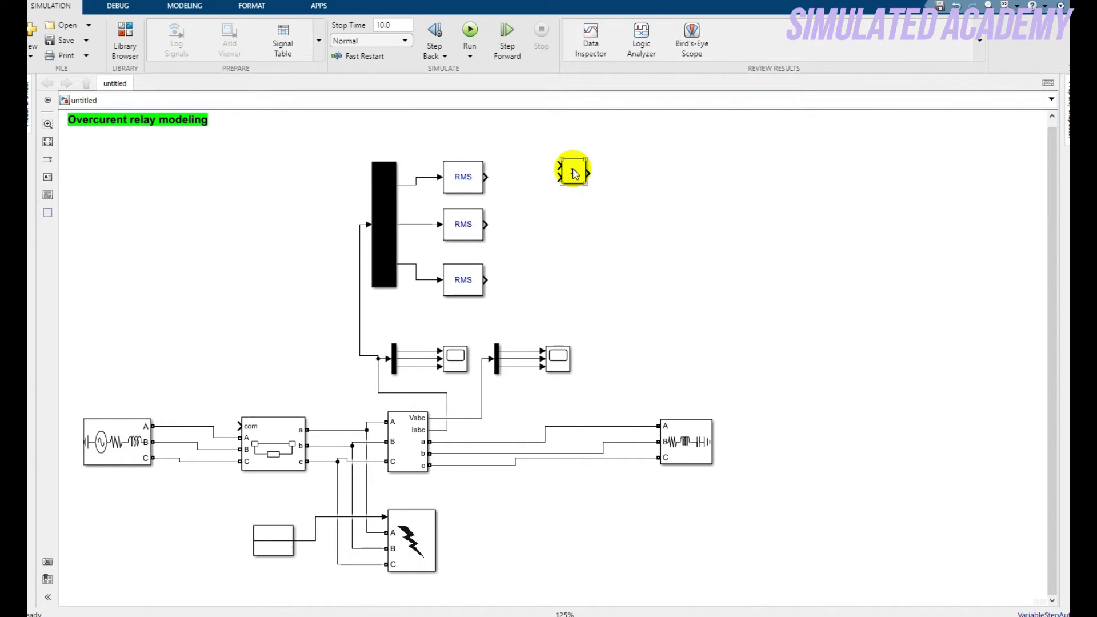
# Step: Duplicate the '>' block twice and align the three comparators vertically
pyautogui.moveTo(573, 175); pyautogui.dragTo(568, 218)
pyautogui.click(584, 286)
pyautogui.hotkey('ctrl', 'v')
pyautogui.moveTo(600, 294); pyautogui.dragTo(579, 276)
# Step: Connect each RMS block's output to the first input of its matching comparator
pyautogui.click(646, 274)
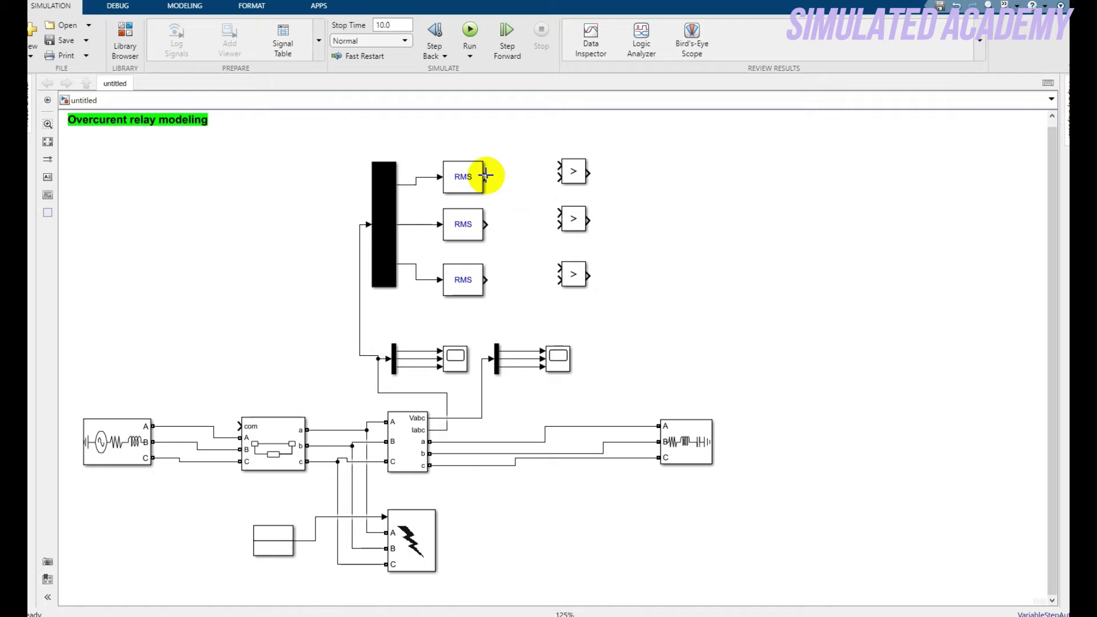
pyautogui.moveTo(487, 176); pyautogui.dragTo(555, 168)
pyautogui.moveTo(558, 212); pyautogui.dragTo(486, 224)
pyautogui.click(570, 275)
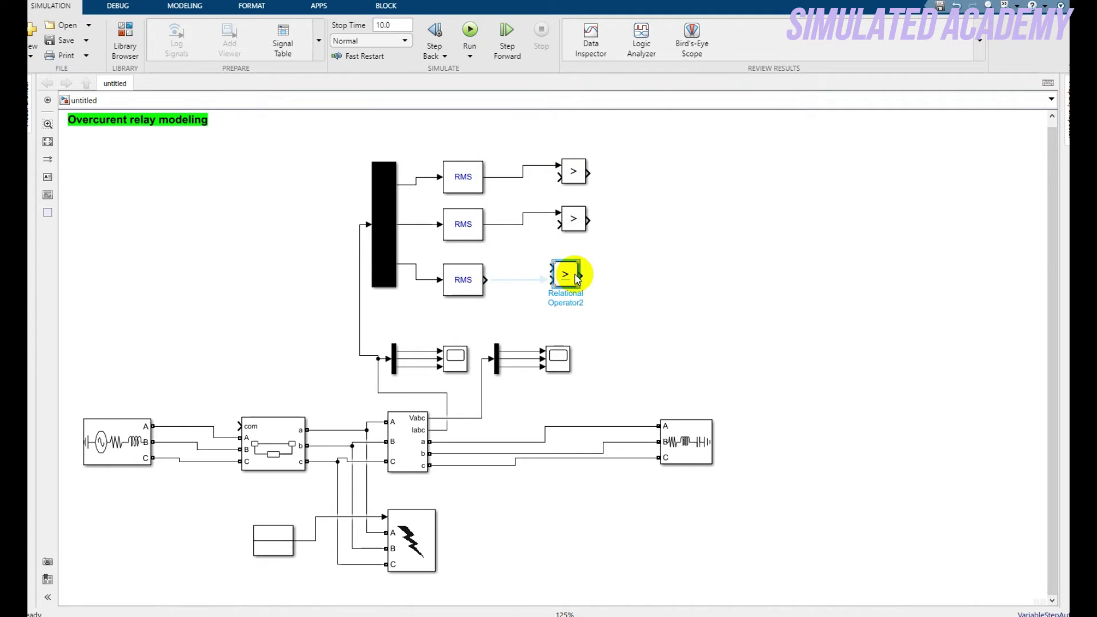
pyautogui.click(653, 289)
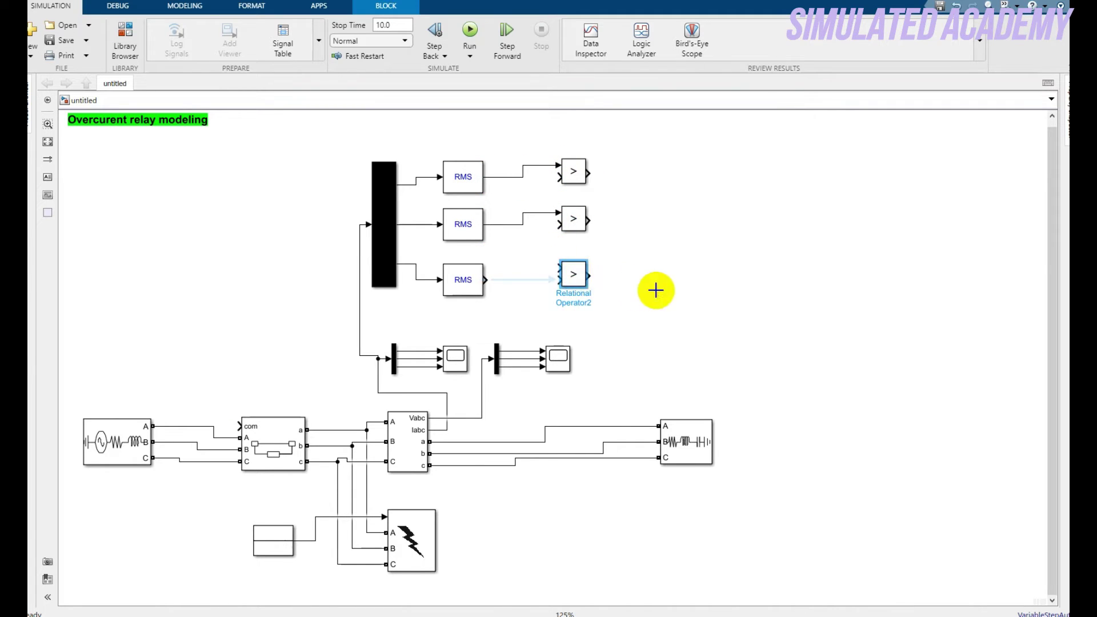
pyautogui.moveTo(560, 269); pyautogui.dragTo(487, 279)
pyautogui.click(571, 274)
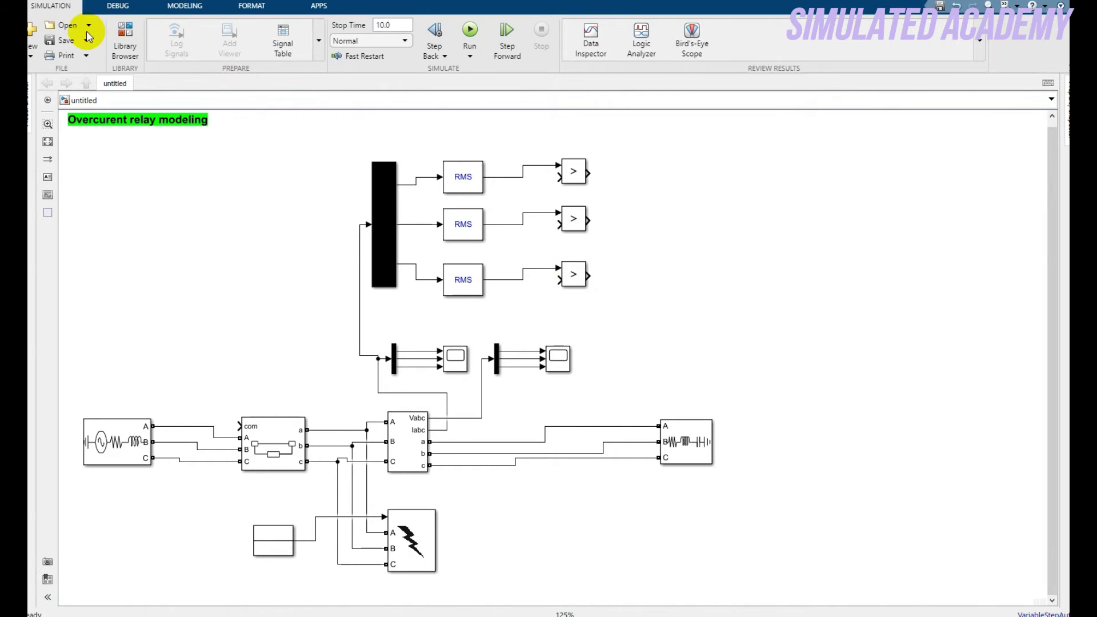
# Step: Add a Constant block of value 1 from Sources below the three comparators
pyautogui.click(127, 39)
pyautogui.tripleClick(571, 93)
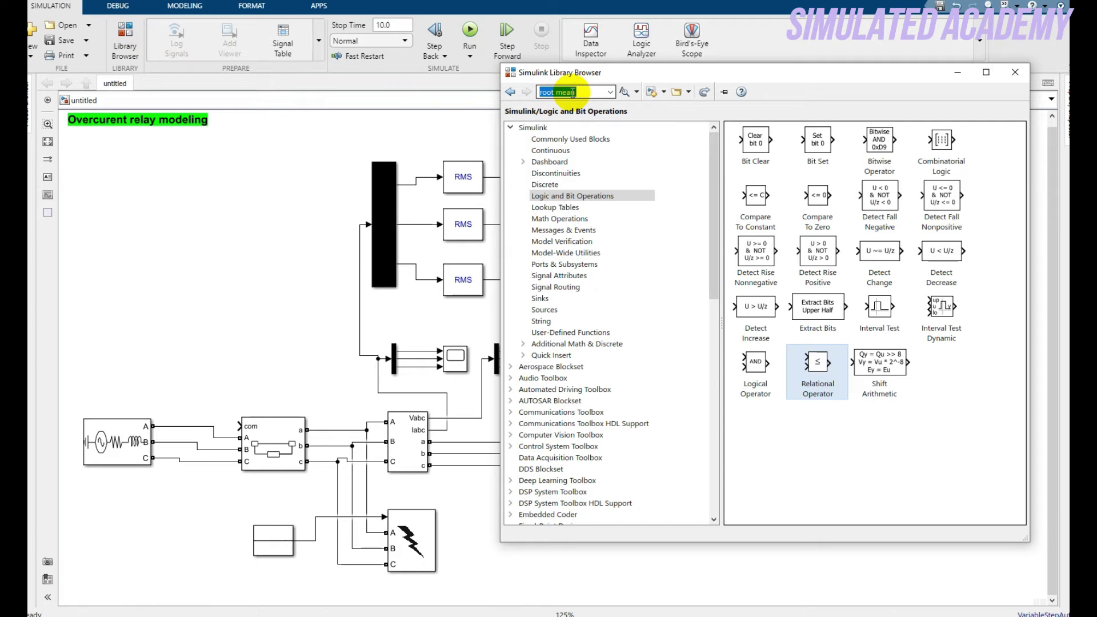
pyautogui.click(543, 310)
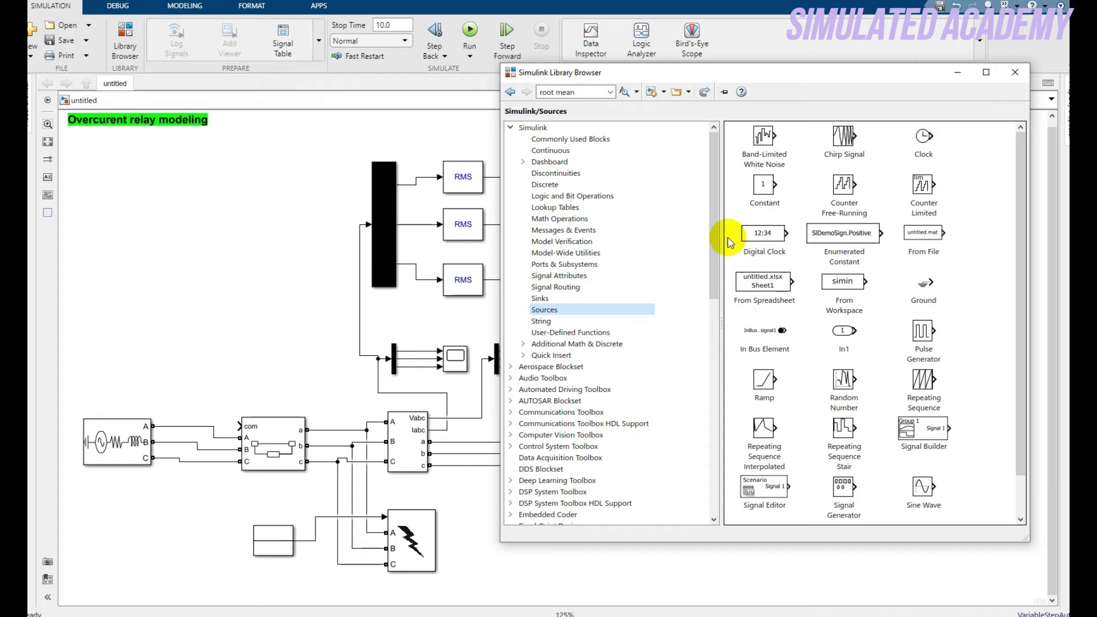
pyautogui.rightClick(762, 193)
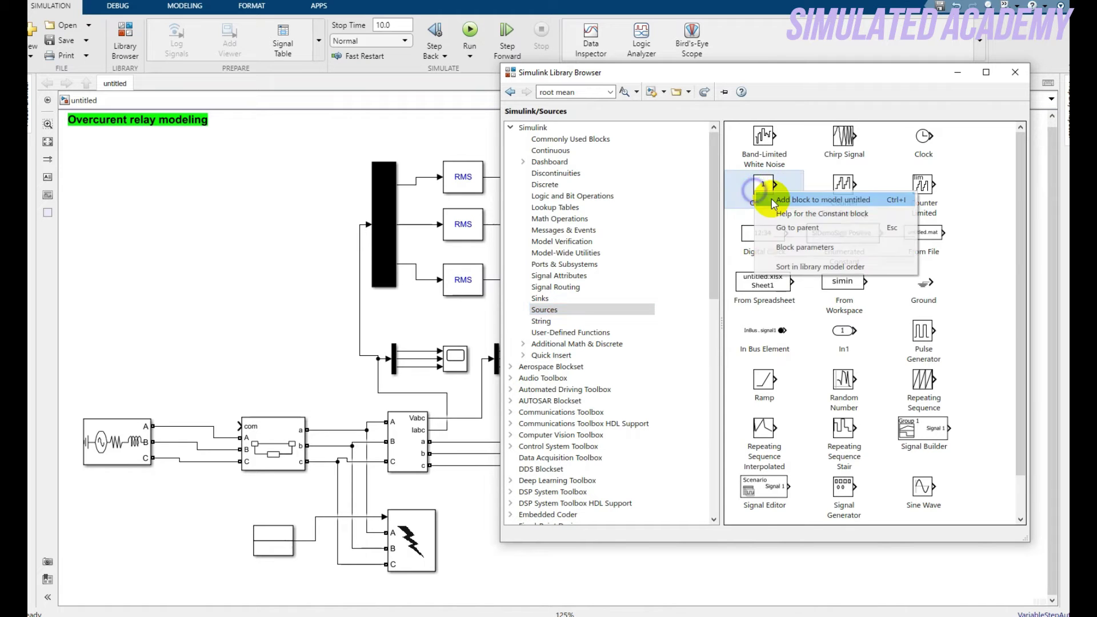
pyautogui.click(771, 199)
pyautogui.click(478, 309)
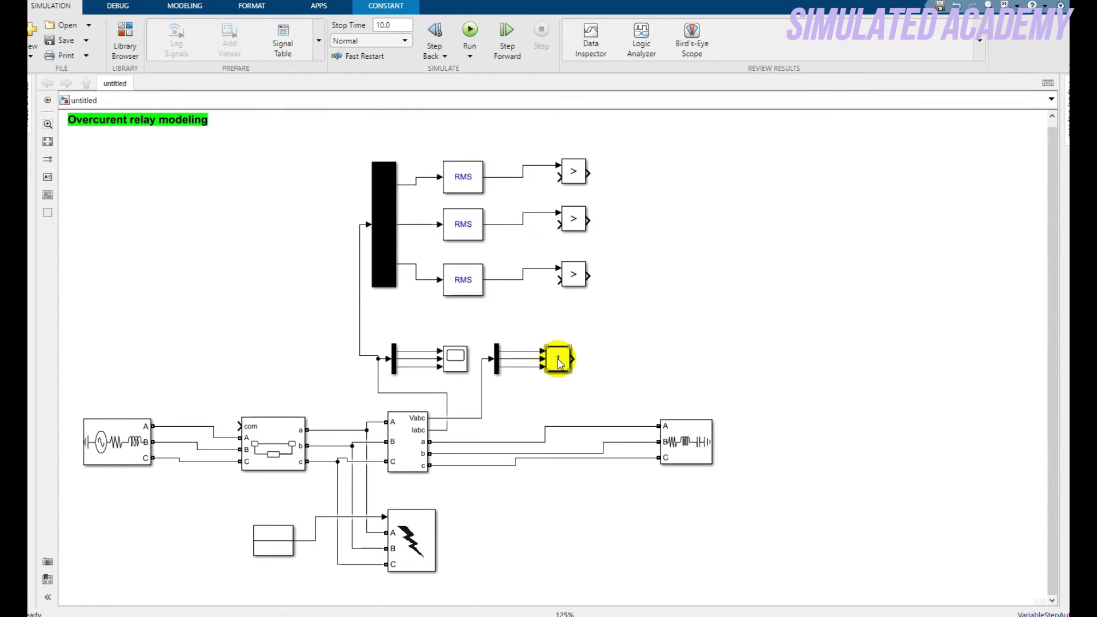
pyautogui.moveTo(558, 362); pyautogui.dragTo(557, 177)
pyautogui.click(580, 320)
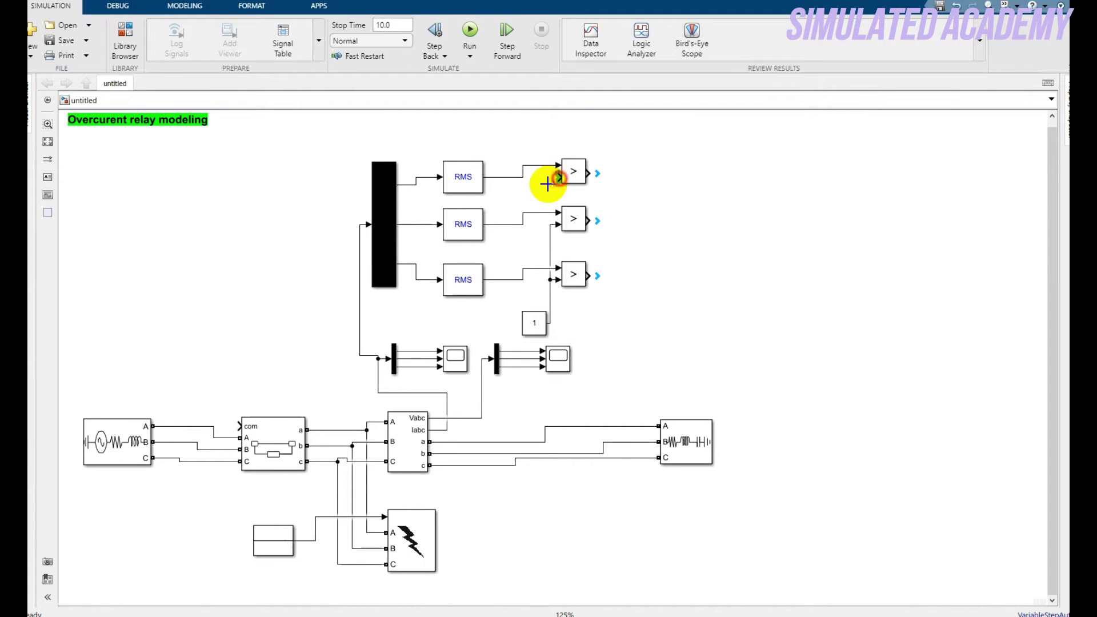
# Step: Change the threshold Constant block's value to 2
pyautogui.click(532, 324)
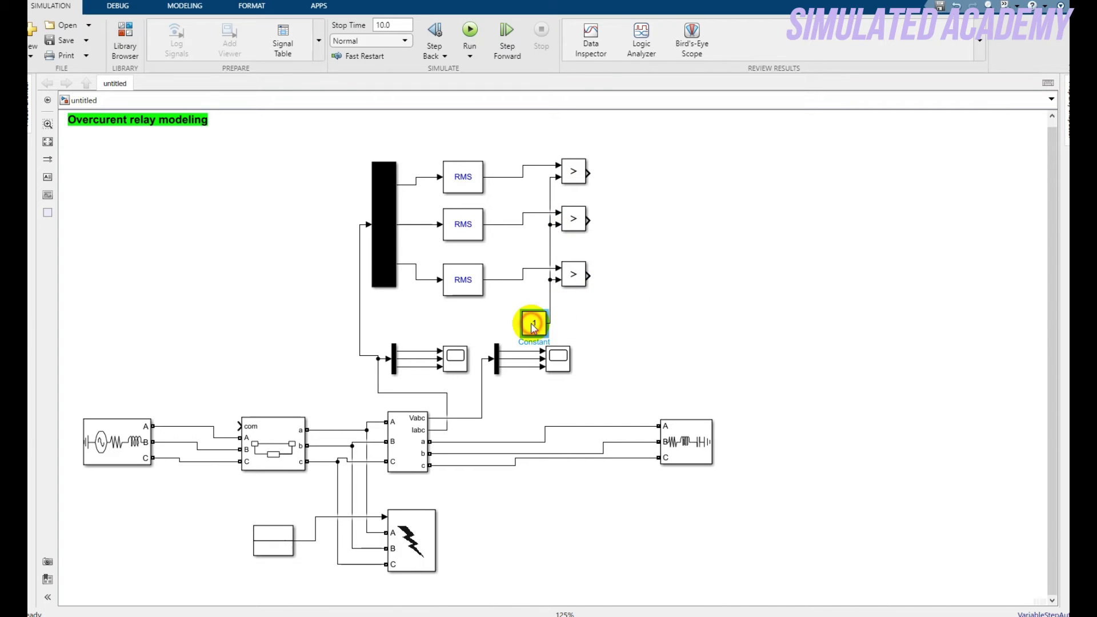
pyautogui.doubleClick(532, 324)
pyautogui.write('2')
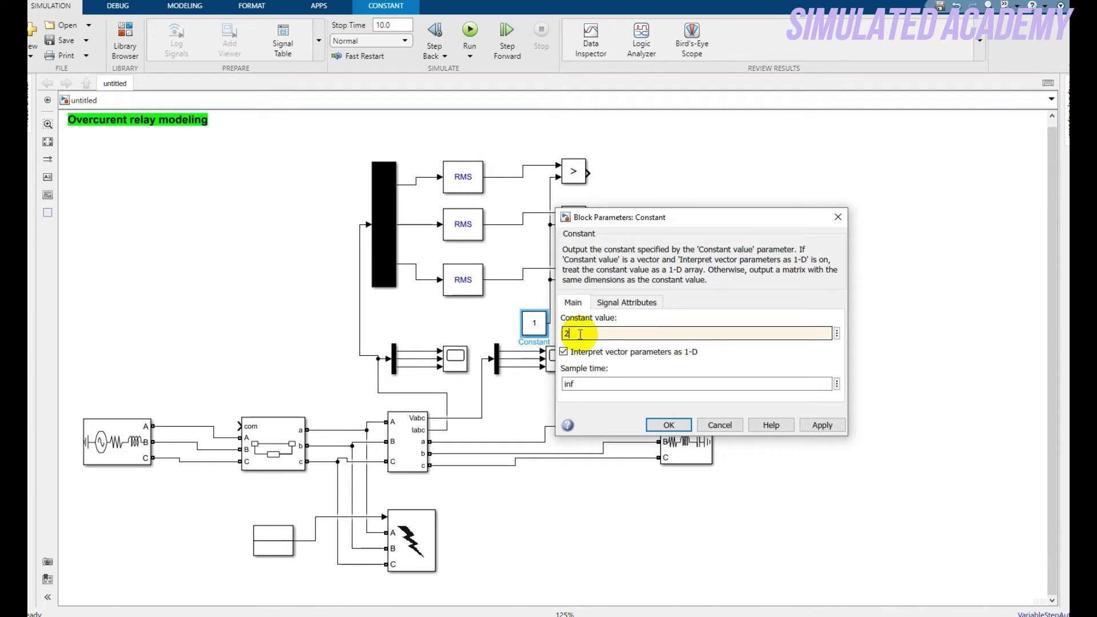
pyautogui.click(667, 425)
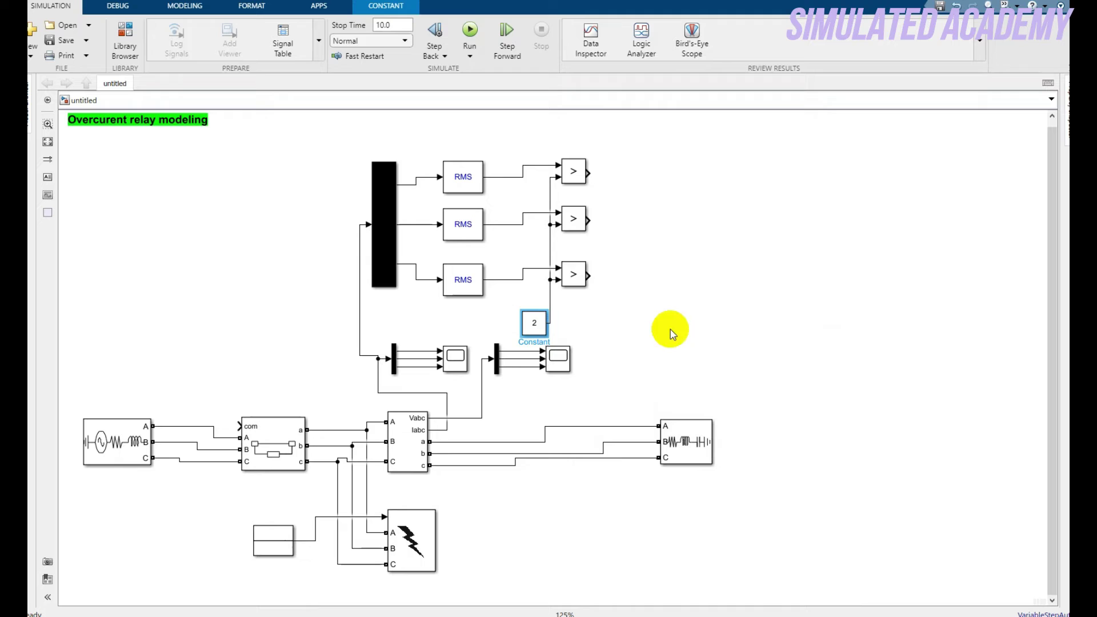
pyautogui.click(632, 372)
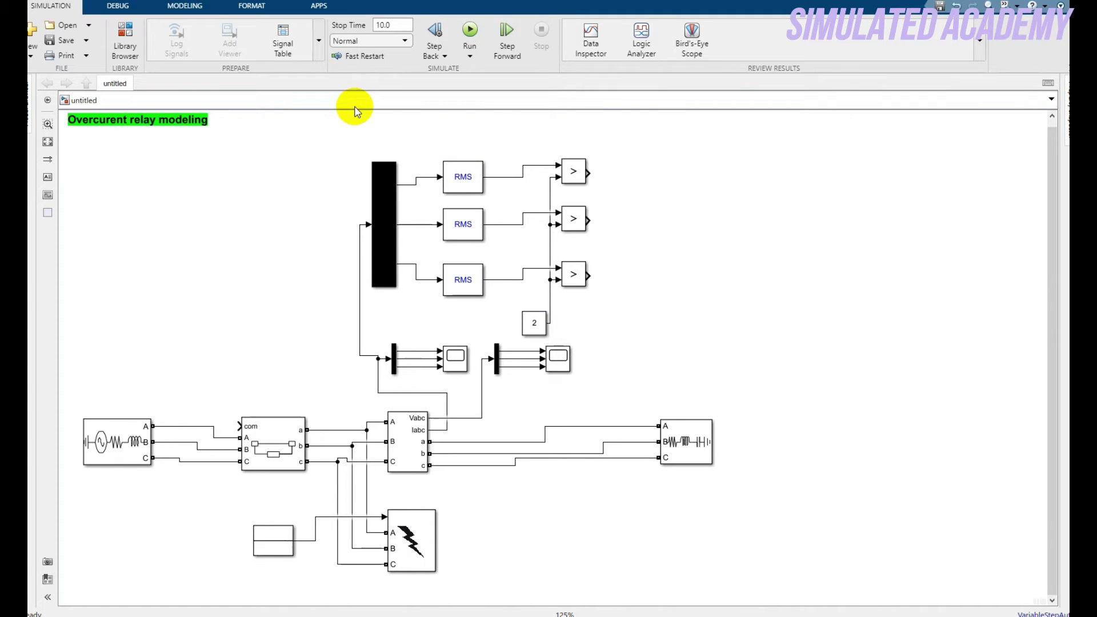
# Step: Search the library for 's' and pick the S-R Flip-Flop block
pyautogui.click(137, 36)
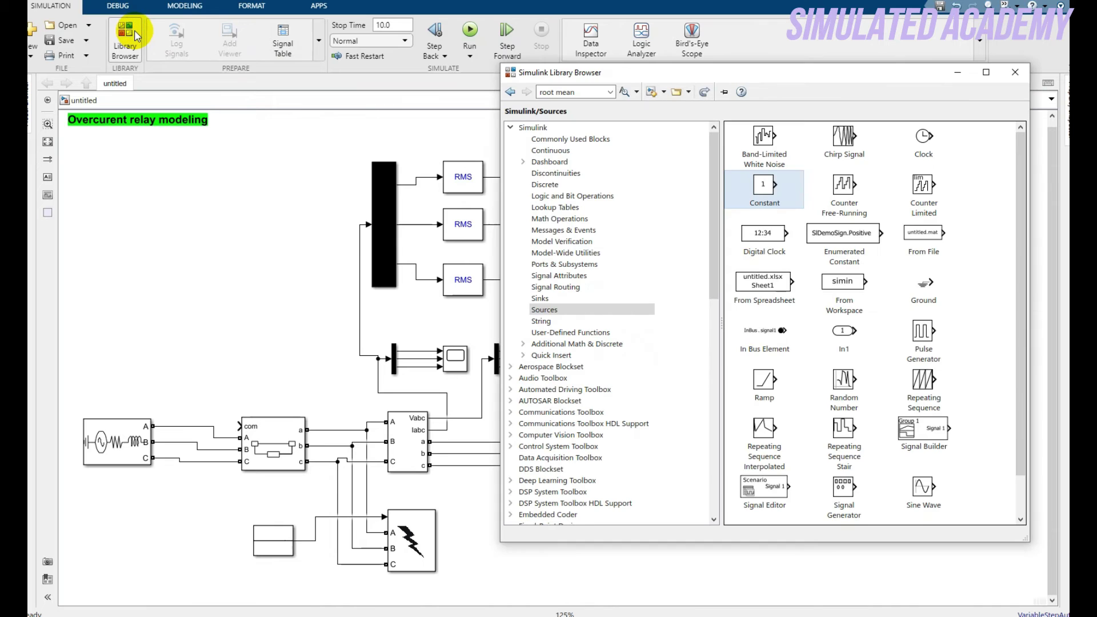
pyautogui.click(574, 94)
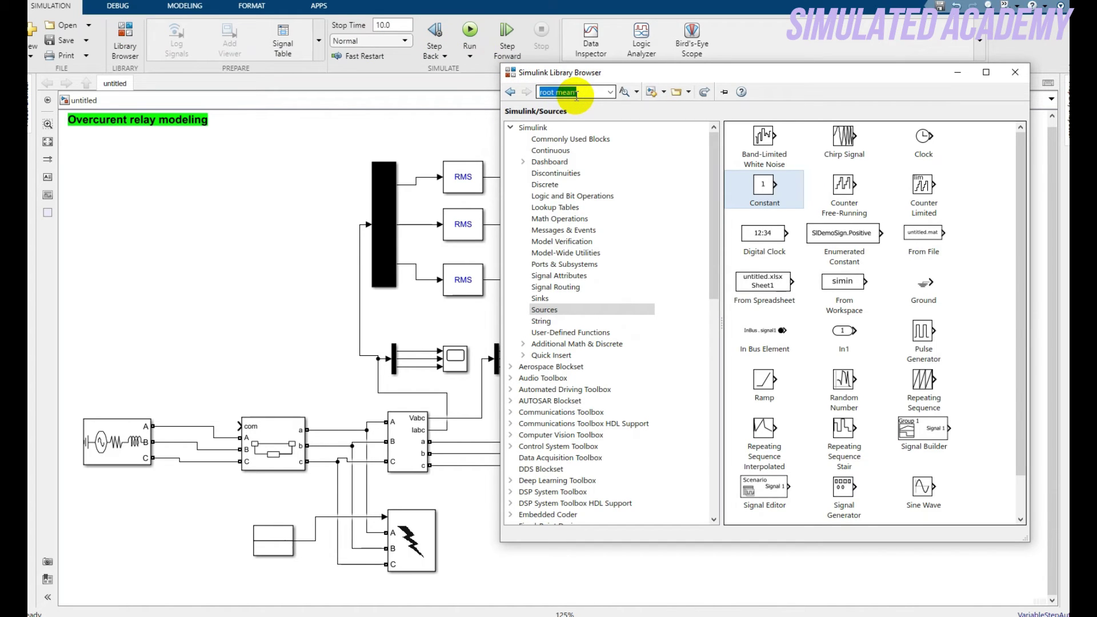
pyautogui.write('s')
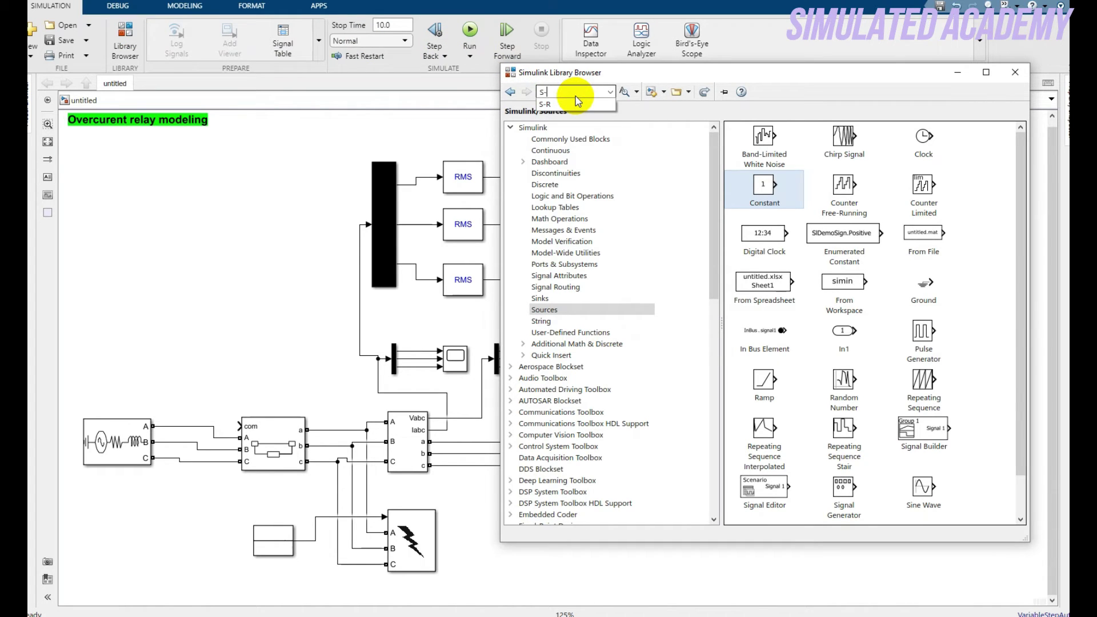
pyautogui.press('Return')
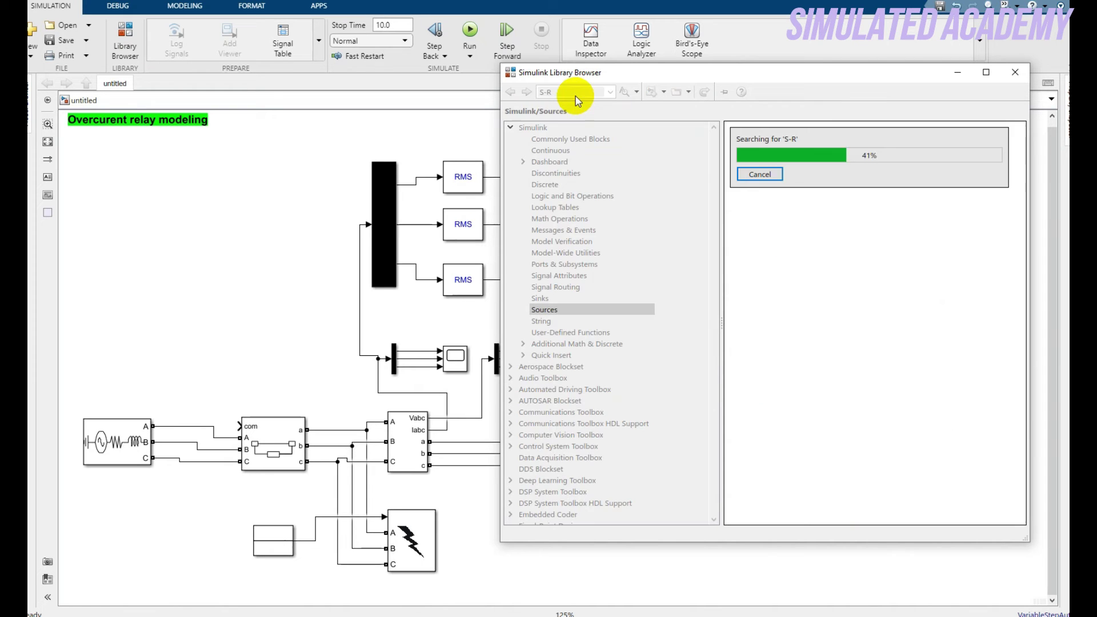
pyautogui.click(744, 228)
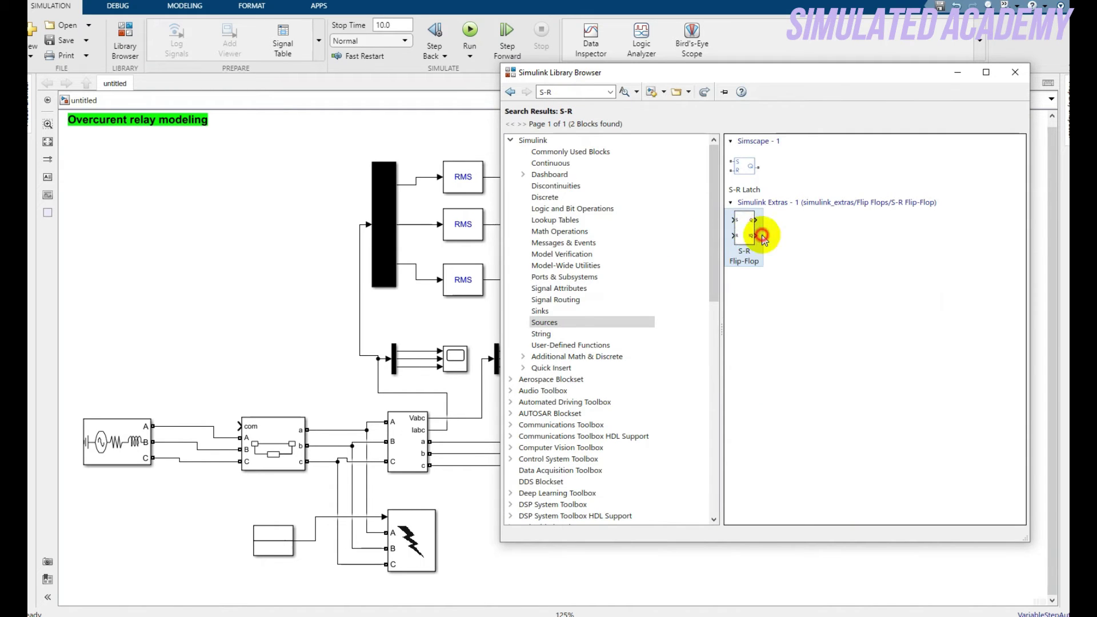
pyautogui.click(452, 145)
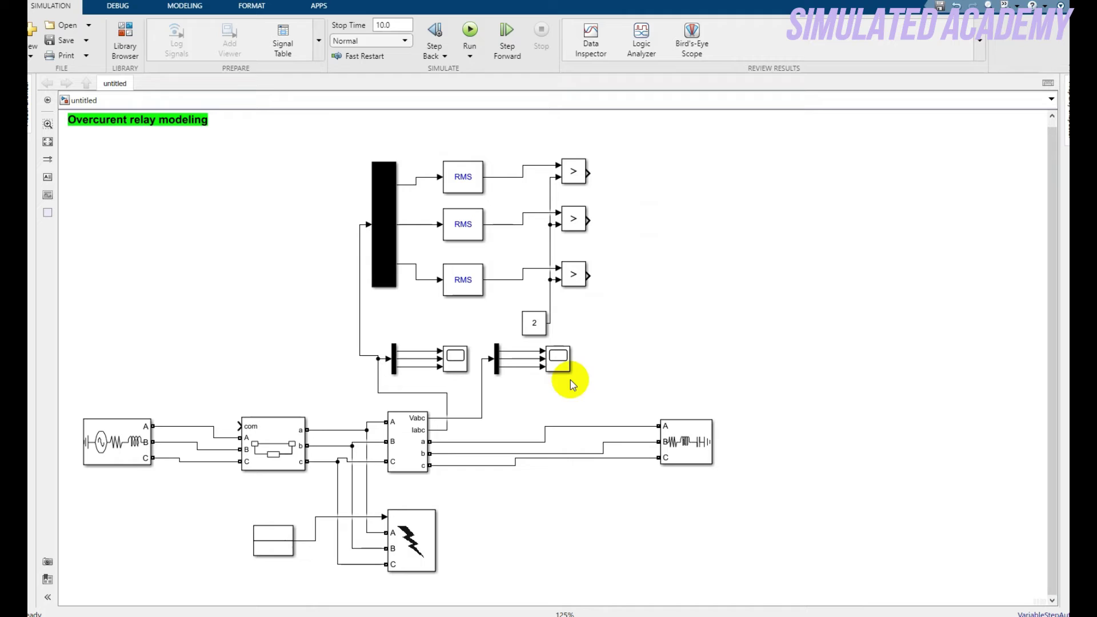
# Step: Place the S-R Flip-Flop right of the top comparator and paste two copies below it
pyautogui.click(125, 37)
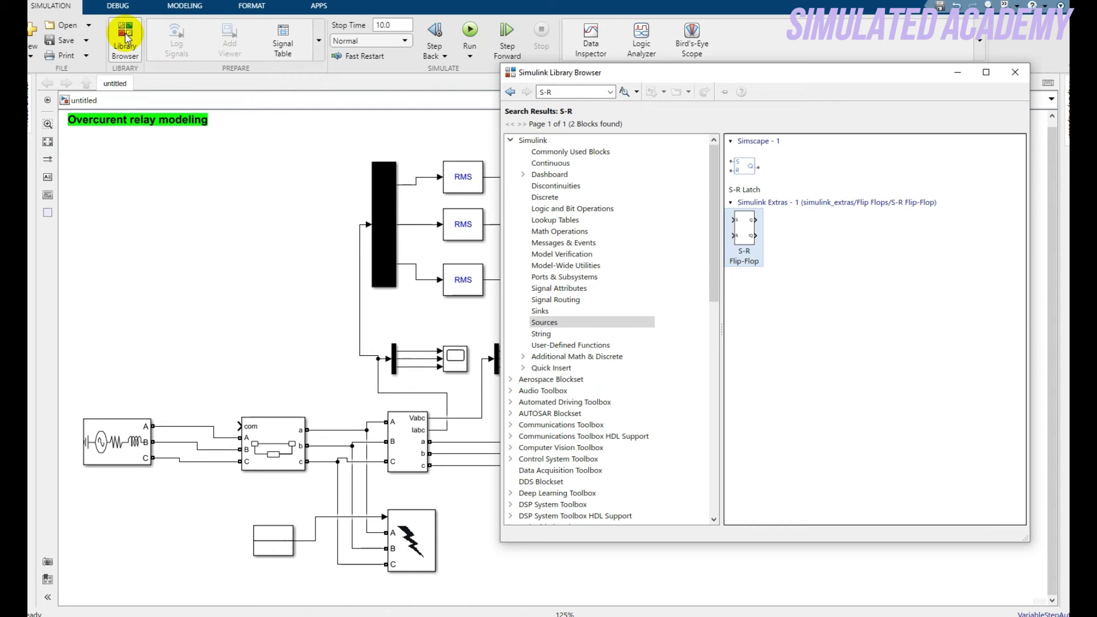
pyautogui.click(377, 124)
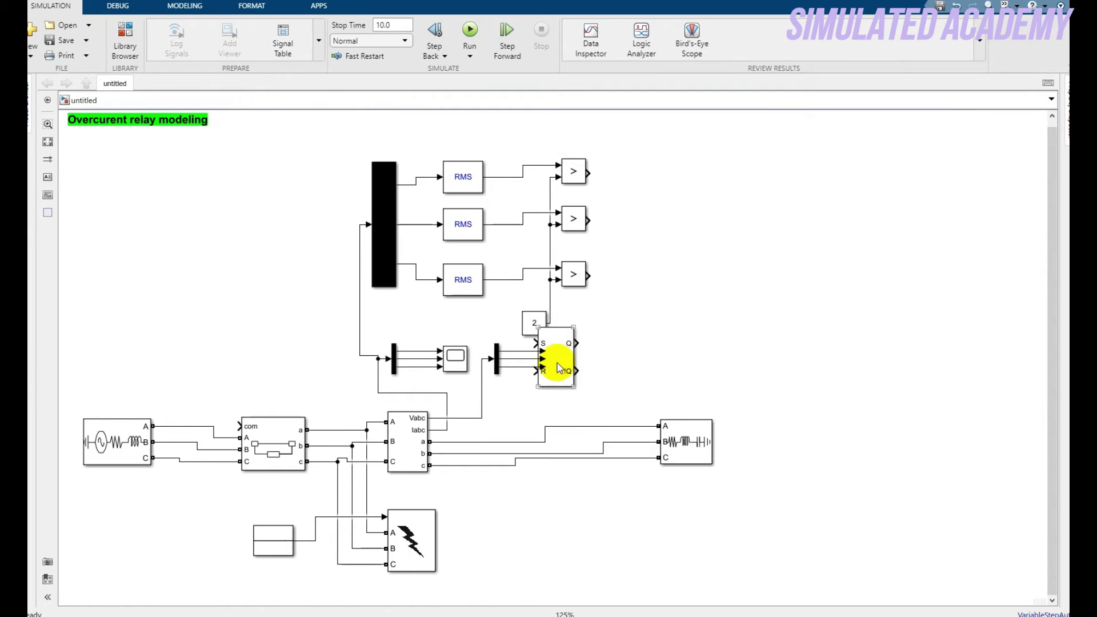
pyautogui.moveTo(556, 362); pyautogui.dragTo(676, 175)
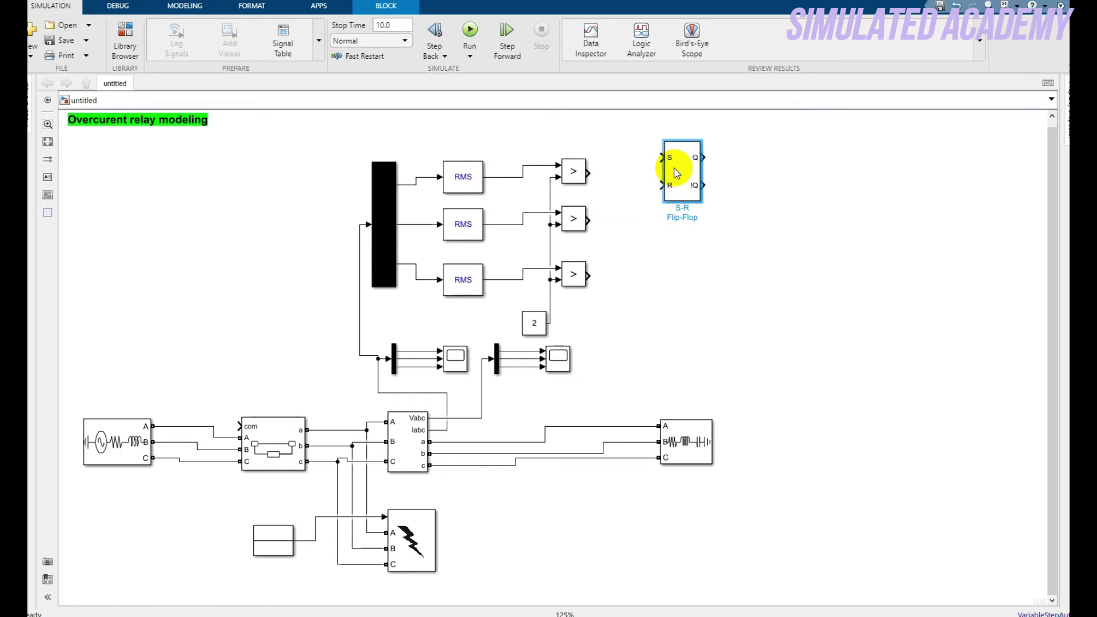
pyautogui.click(688, 263)
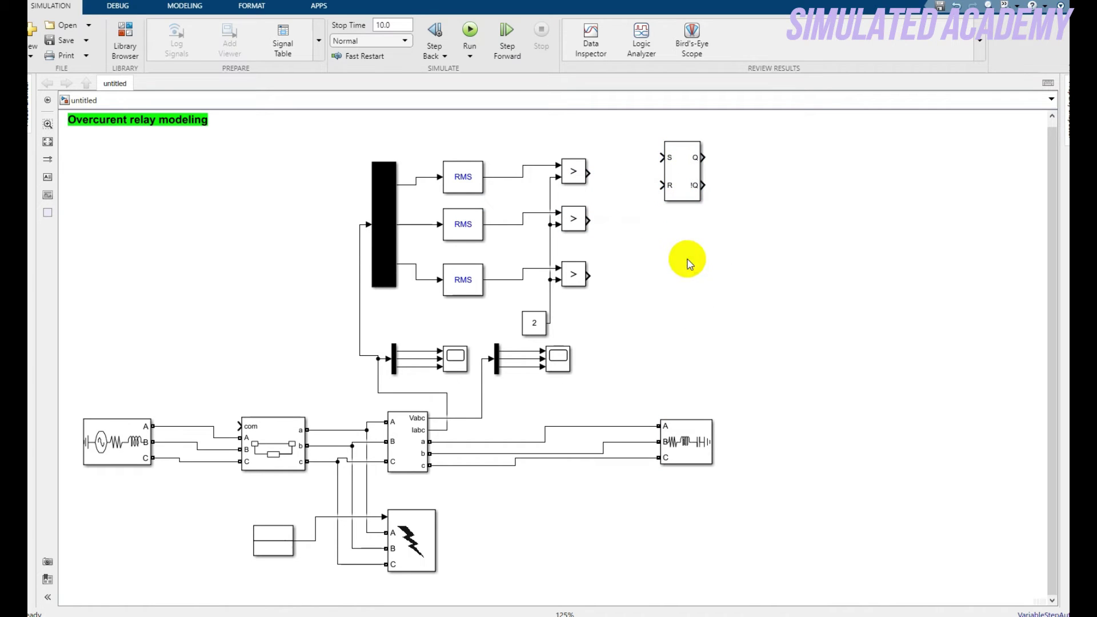
pyautogui.hotkey('ctrl', 'v')
pyautogui.moveTo(700, 274); pyautogui.dragTo(683, 237)
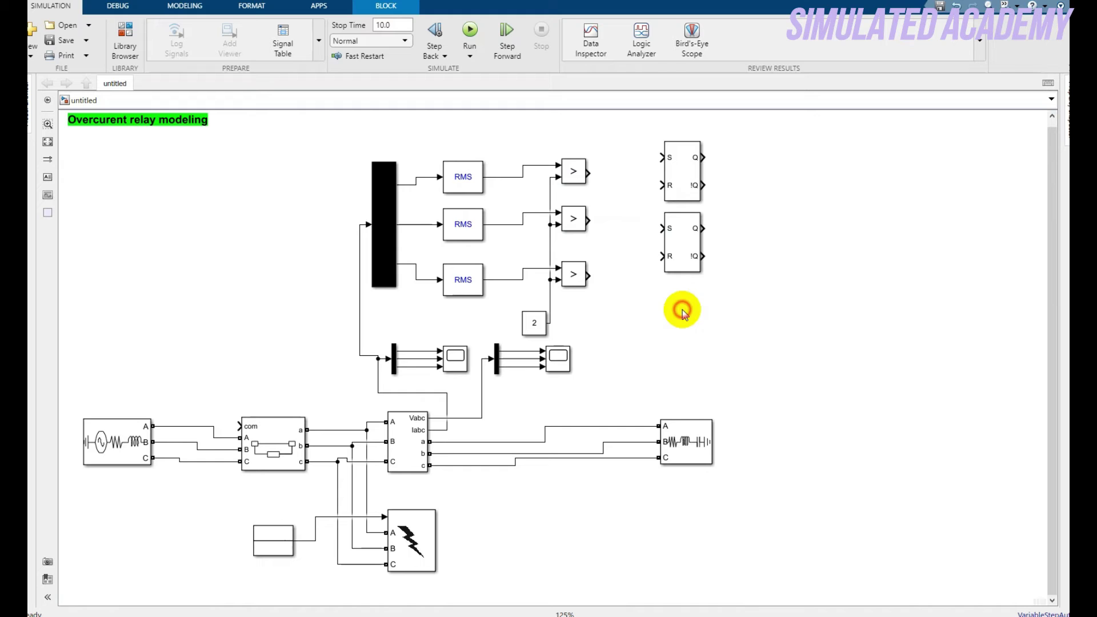
pyautogui.hotkey('ctrl', 'v')
# Step: Align the third flip-flop and wire each comparator output to a flip-flop's S input
pyautogui.moveTo(695, 330); pyautogui.dragTo(688, 294)
pyautogui.click(783, 313)
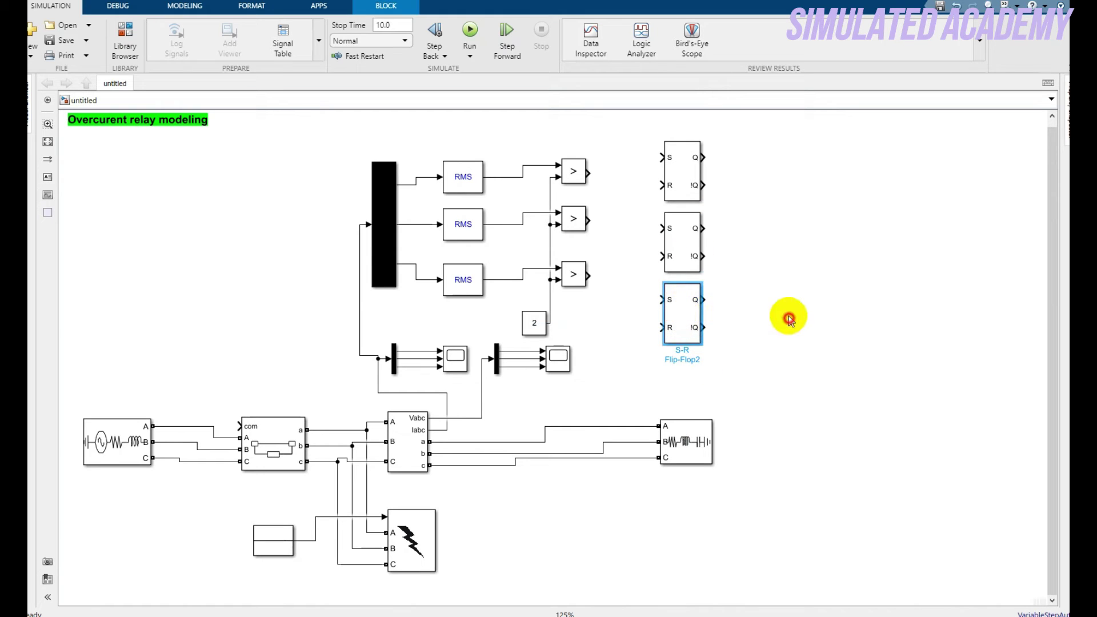
pyautogui.moveTo(587, 171); pyautogui.dragTo(651, 157)
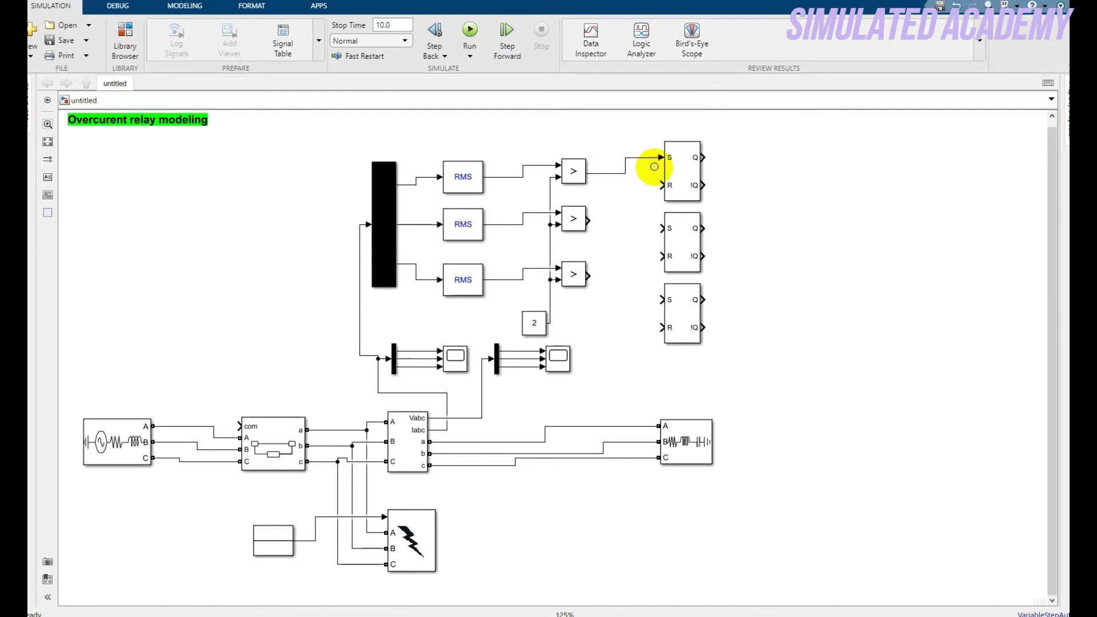
pyautogui.moveTo(588, 219); pyautogui.dragTo(661, 228)
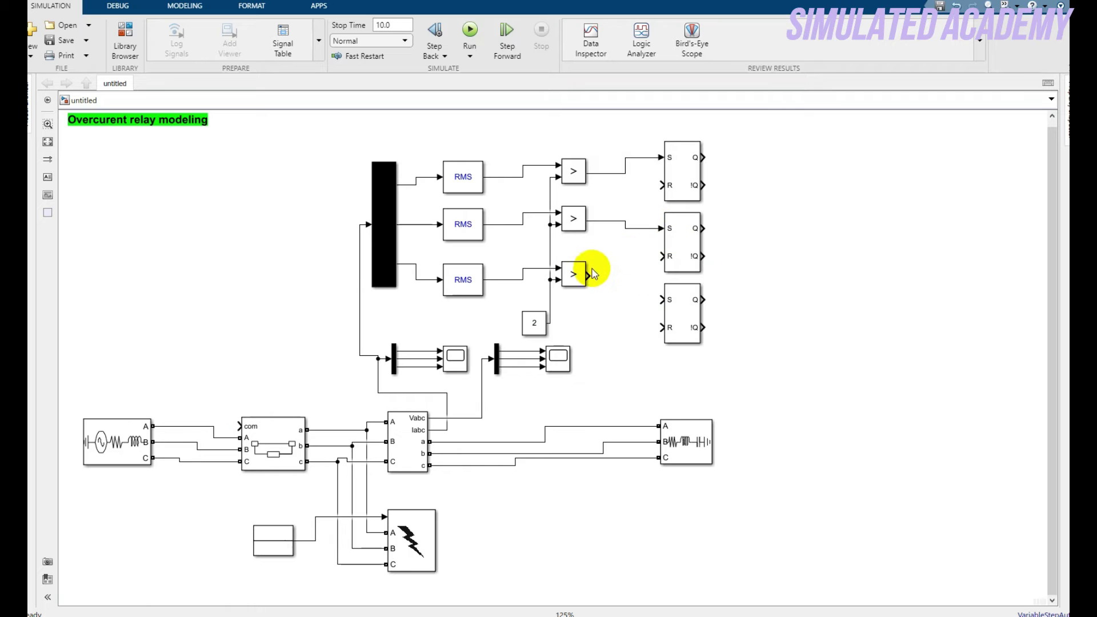
pyautogui.moveTo(592, 270); pyautogui.dragTo(662, 300)
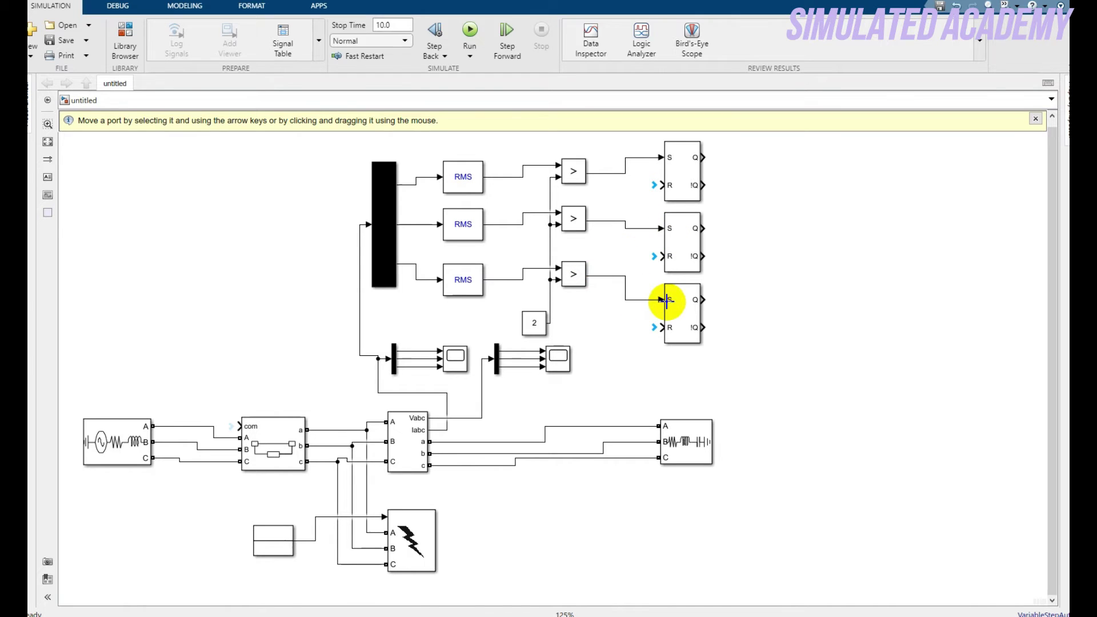
pyautogui.click(1034, 118)
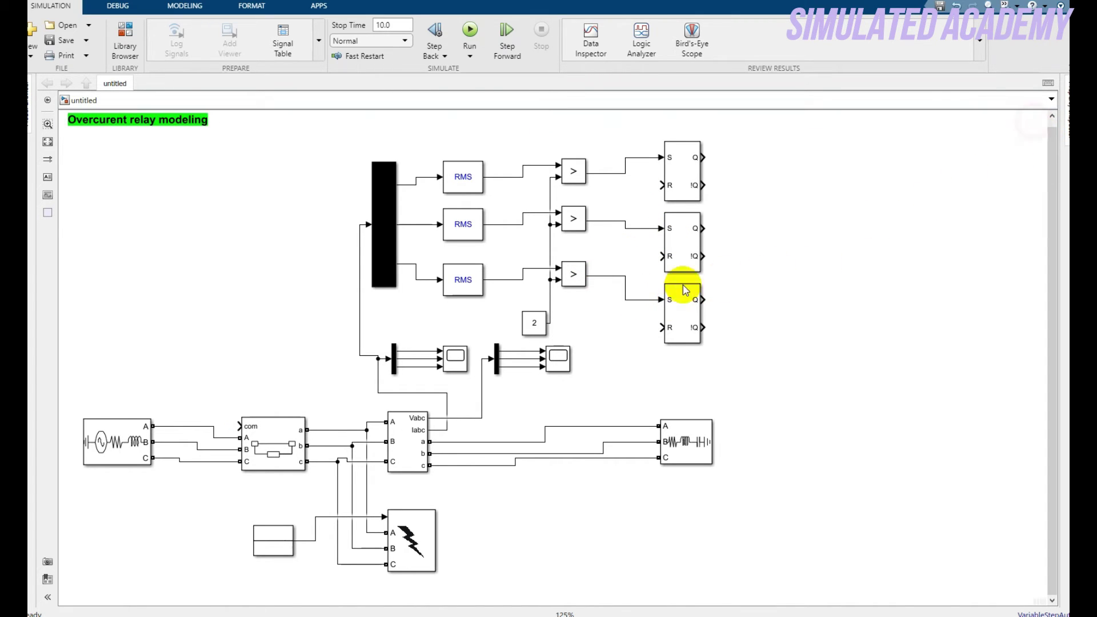
# Step: Copy the constant, set the copy to 0, and wire it to all three R inputs
pyautogui.click(535, 323)
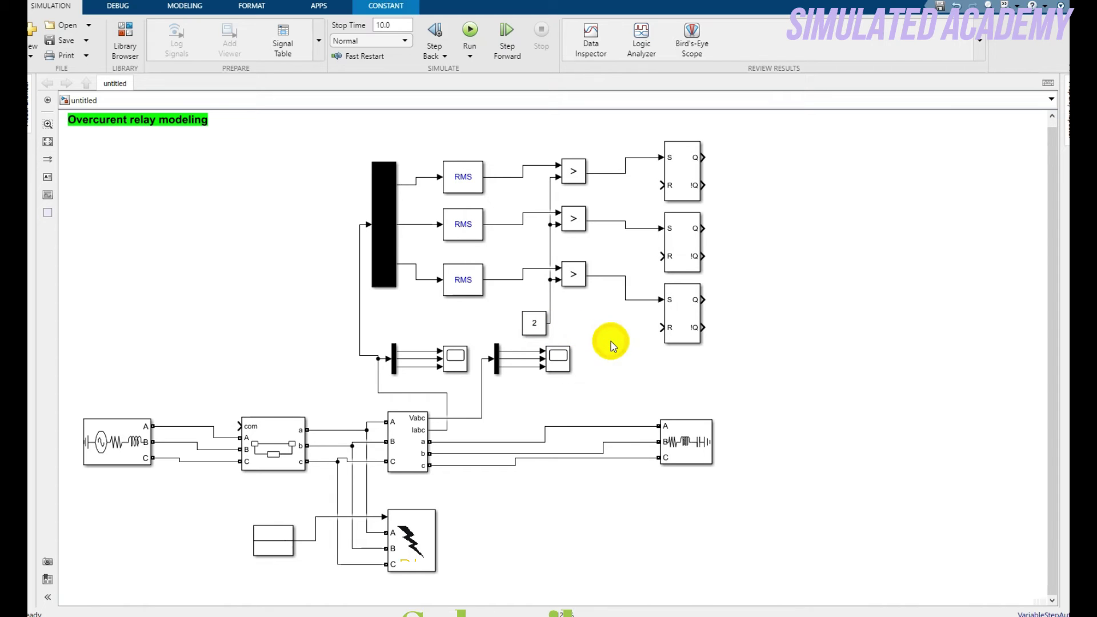
pyautogui.hotkey('ctrl', 'c')
pyautogui.hotkey('ctrl', 'v')
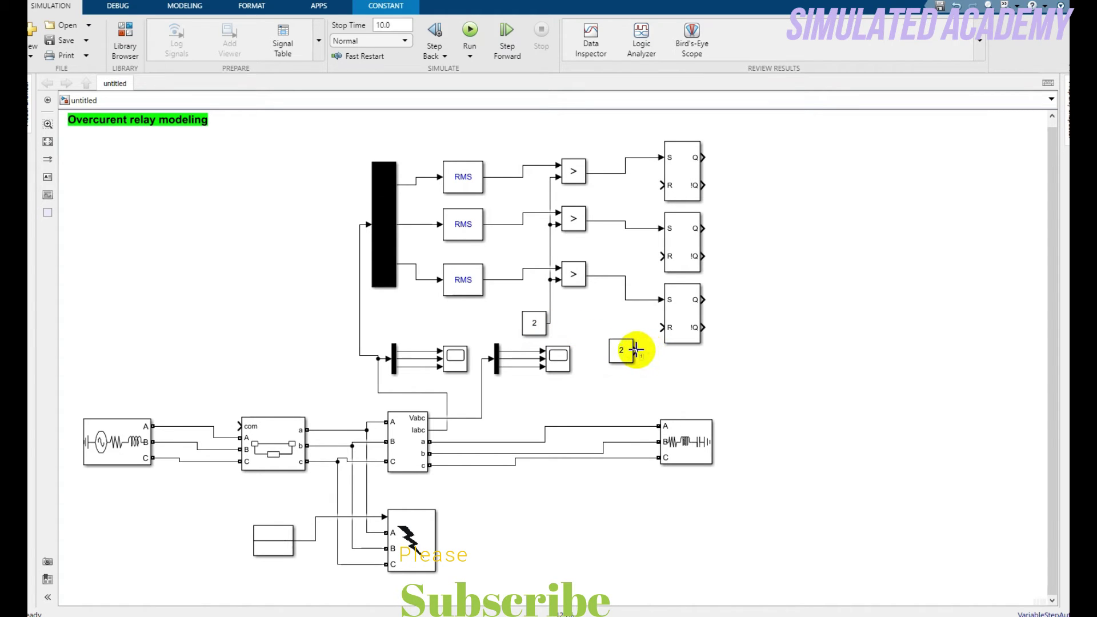
pyautogui.moveTo(635, 349); pyautogui.dragTo(661, 326)
pyautogui.moveTo(660, 185); pyautogui.dragTo(660, 256)
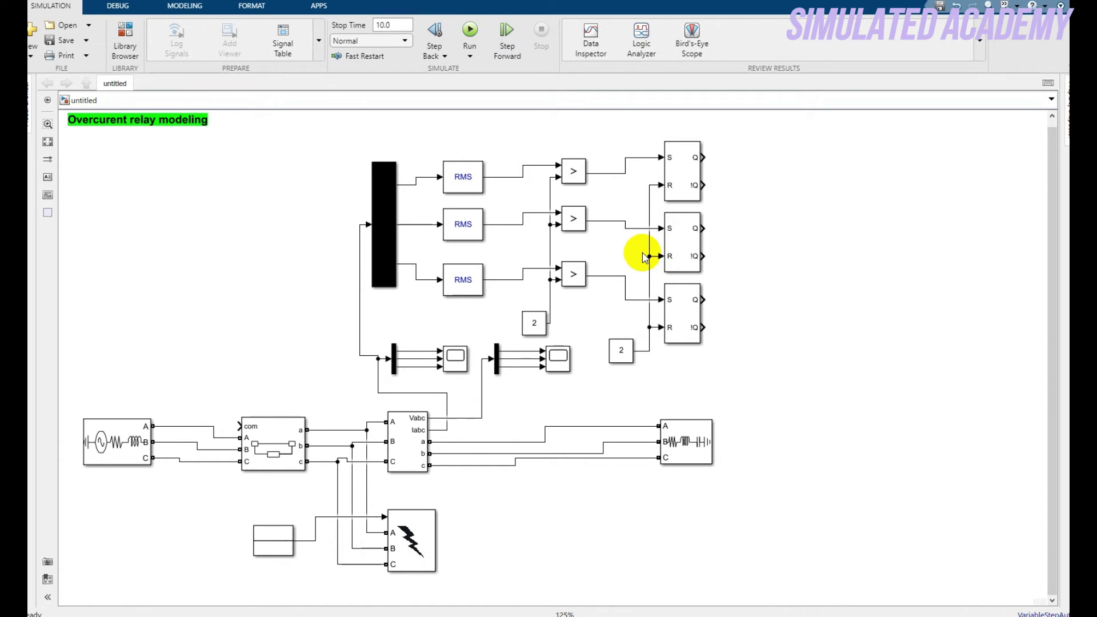
pyautogui.click(621, 357)
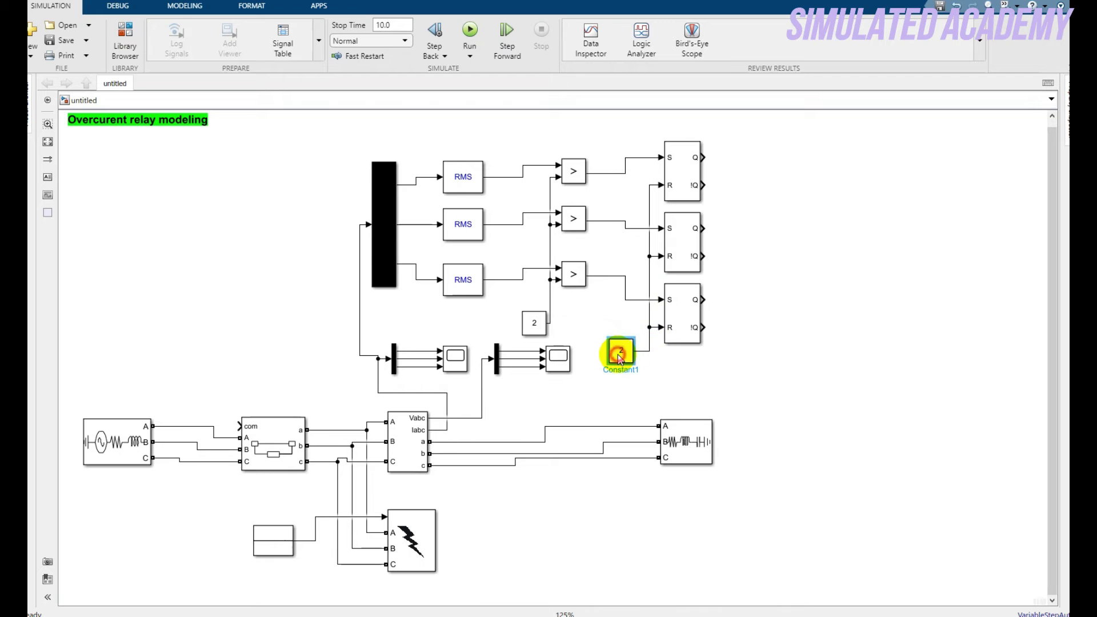
pyautogui.doubleClick(619, 357)
pyautogui.write('0')
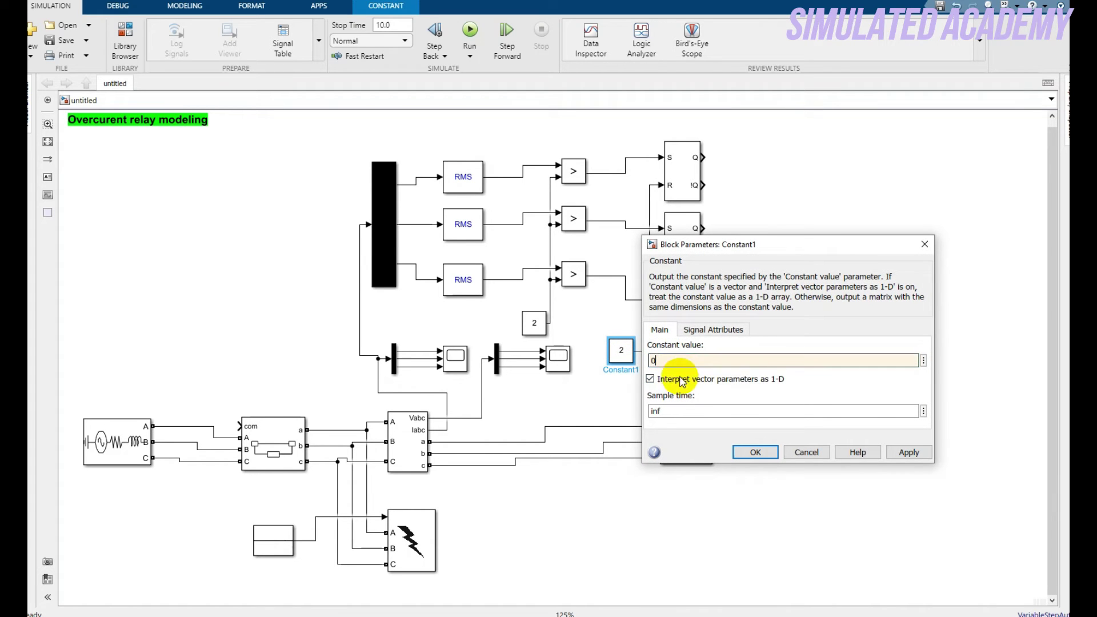
pyautogui.click(755, 452)
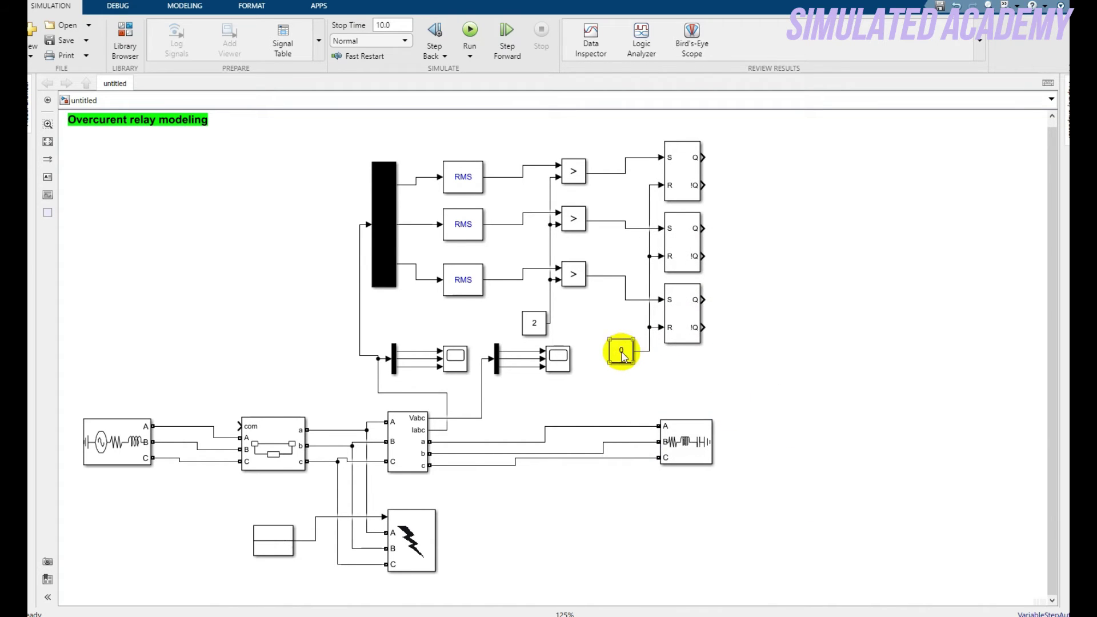
pyautogui.moveTo(620, 350); pyautogui.dragTo(624, 329)
# Step: Search the library for 'terminator' and add a Terminator block to the model
pyautogui.click(126, 35)
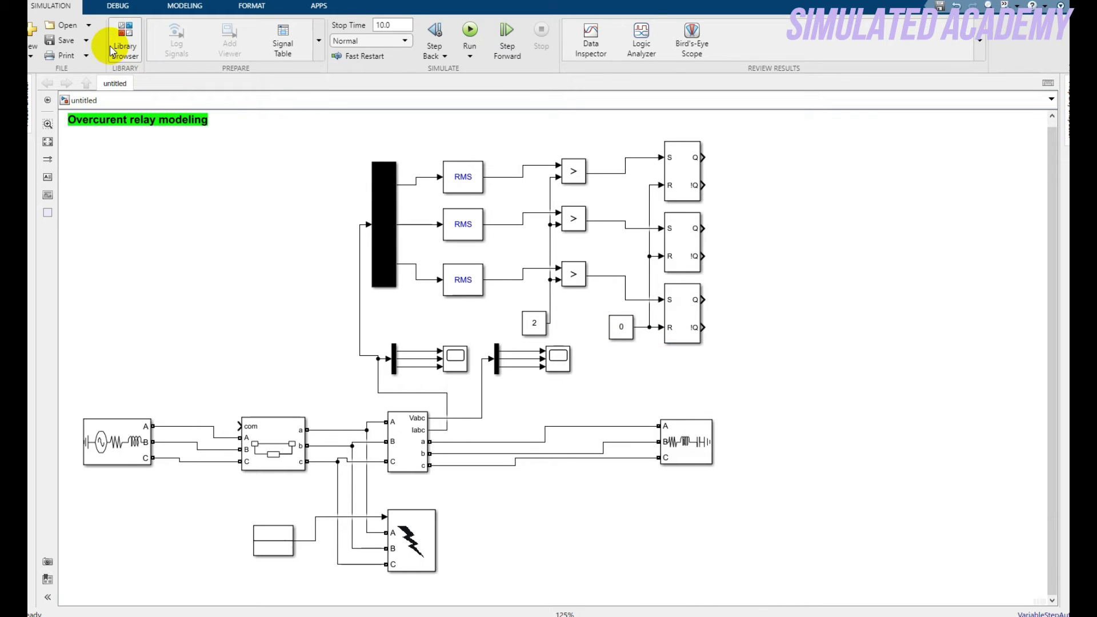
pyautogui.click(557, 93)
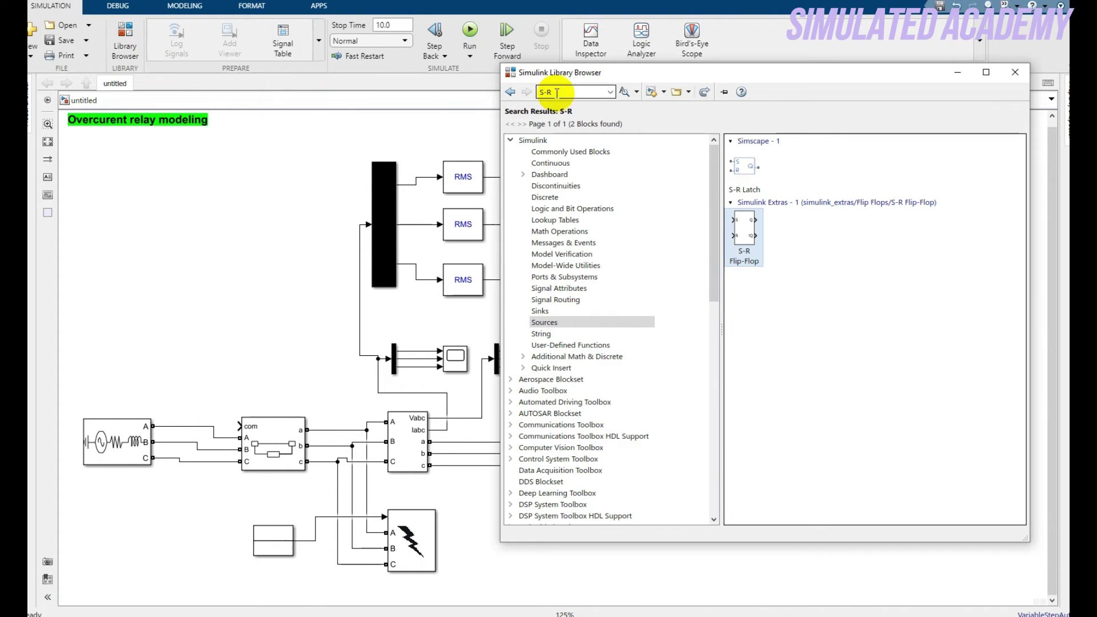
pyautogui.write('ter')
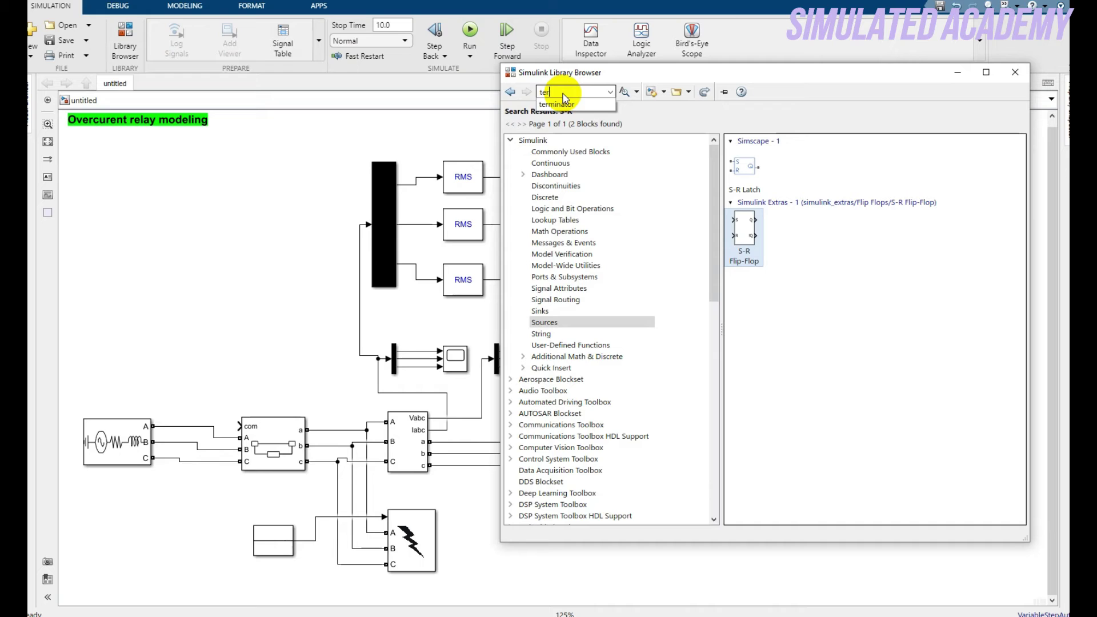
pyautogui.write('minator')
pyautogui.press('Return')
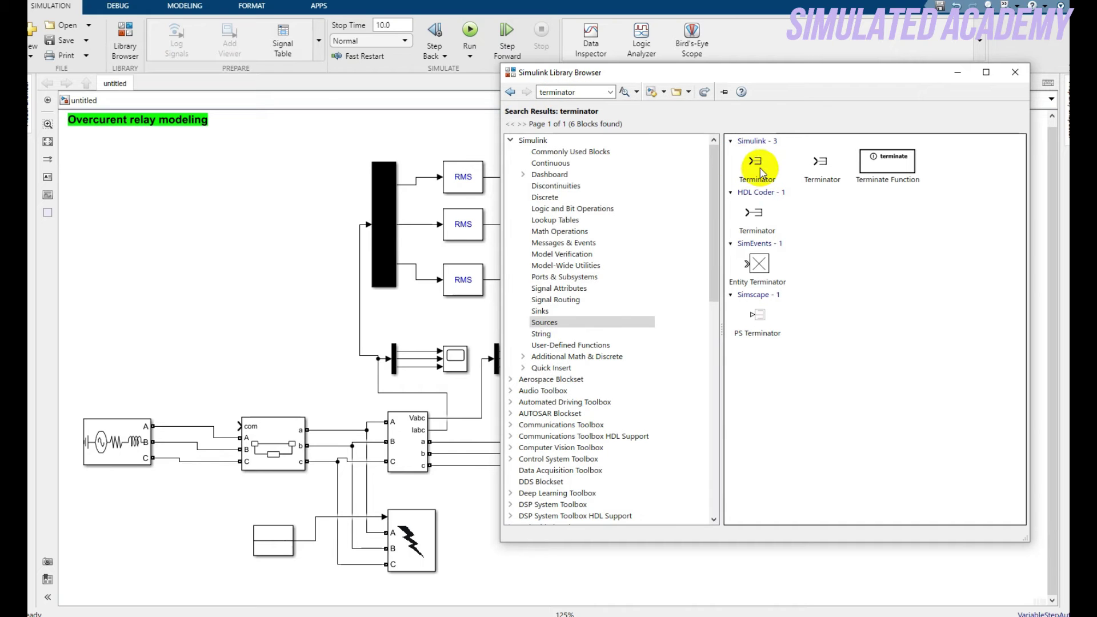
pyautogui.click(760, 171)
pyautogui.rightClick(760, 171)
pyautogui.click(794, 174)
pyautogui.click(440, 143)
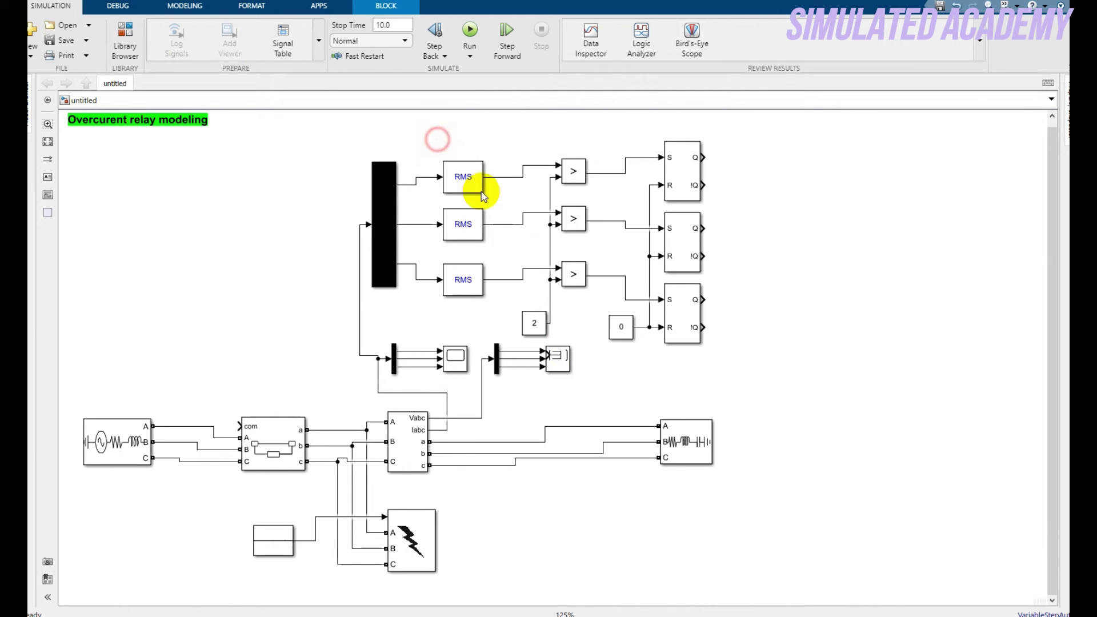
# Step: Attach terminators to each flip-flop's !Q output, pasting an extra copy for the bottom one
pyautogui.moveTo(558, 357); pyautogui.dragTo(738, 191)
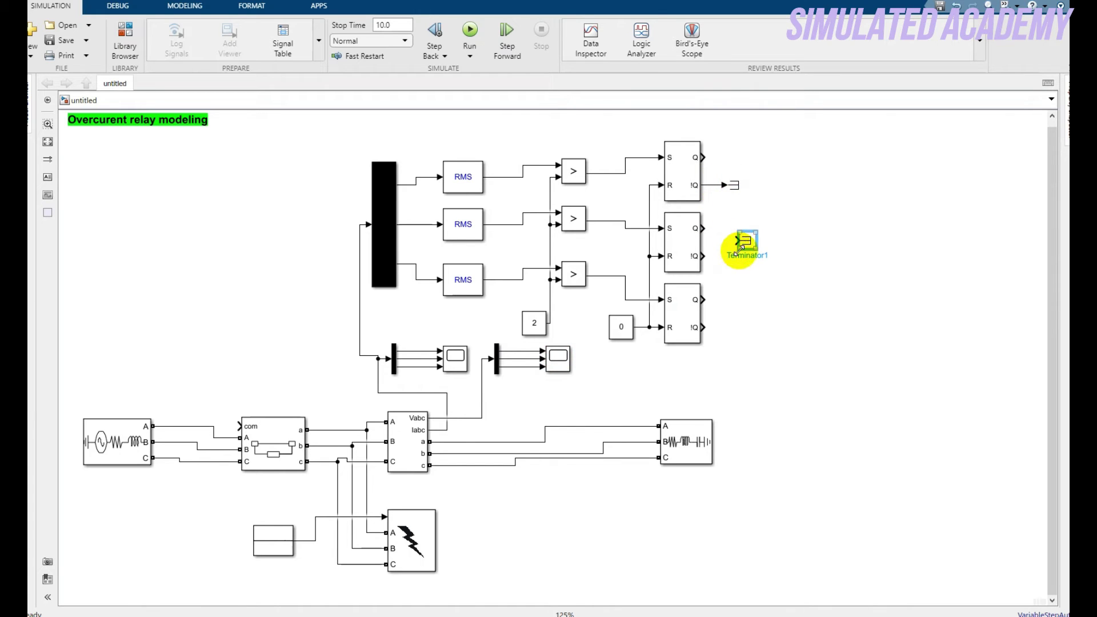
pyautogui.moveTo(739, 249); pyautogui.dragTo(722, 258)
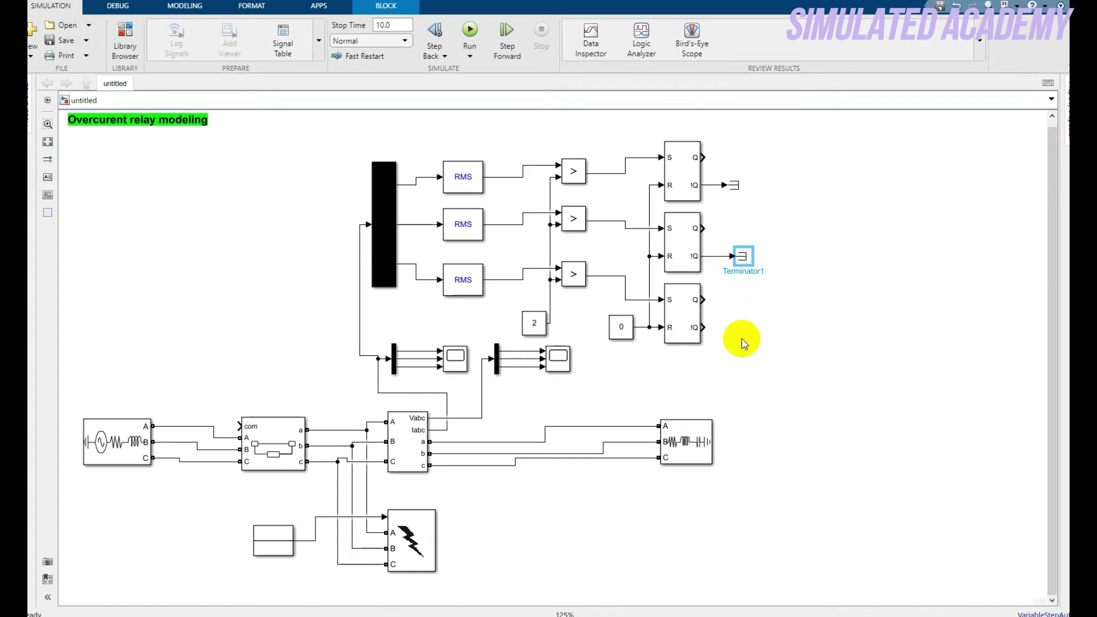
pyautogui.hotkey('ctrl', 'v')
pyautogui.moveTo(742, 343); pyautogui.dragTo(736, 327)
pyautogui.click(779, 309)
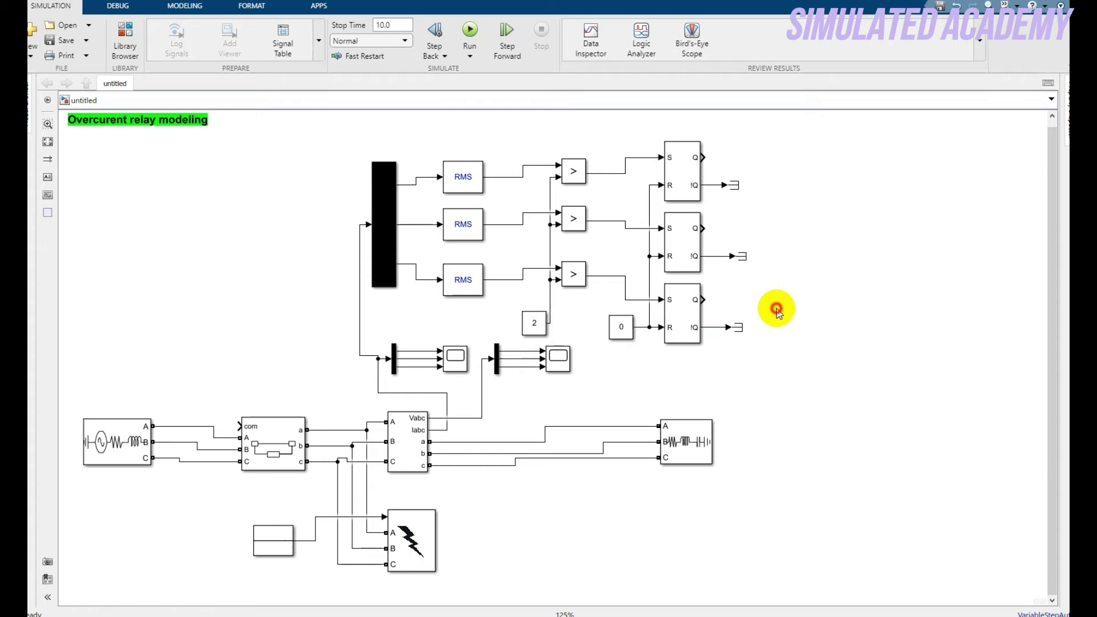
# Step: Add a Logical Operator AND block beside the flip-flops and set it to 3 input ports
pyautogui.click(126, 39)
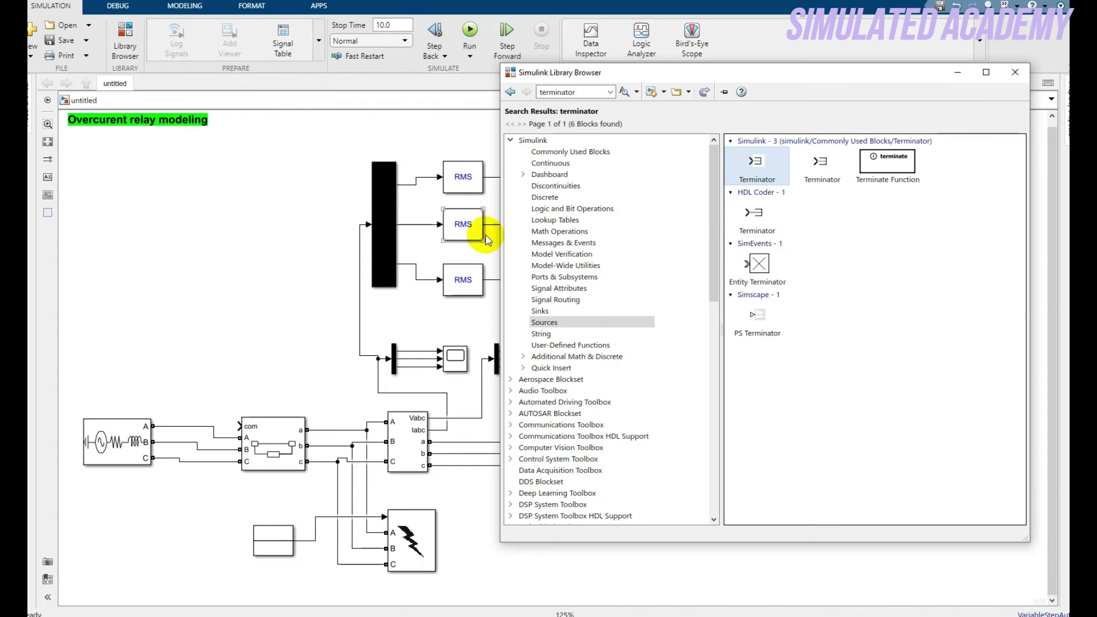
pyautogui.click(571, 196)
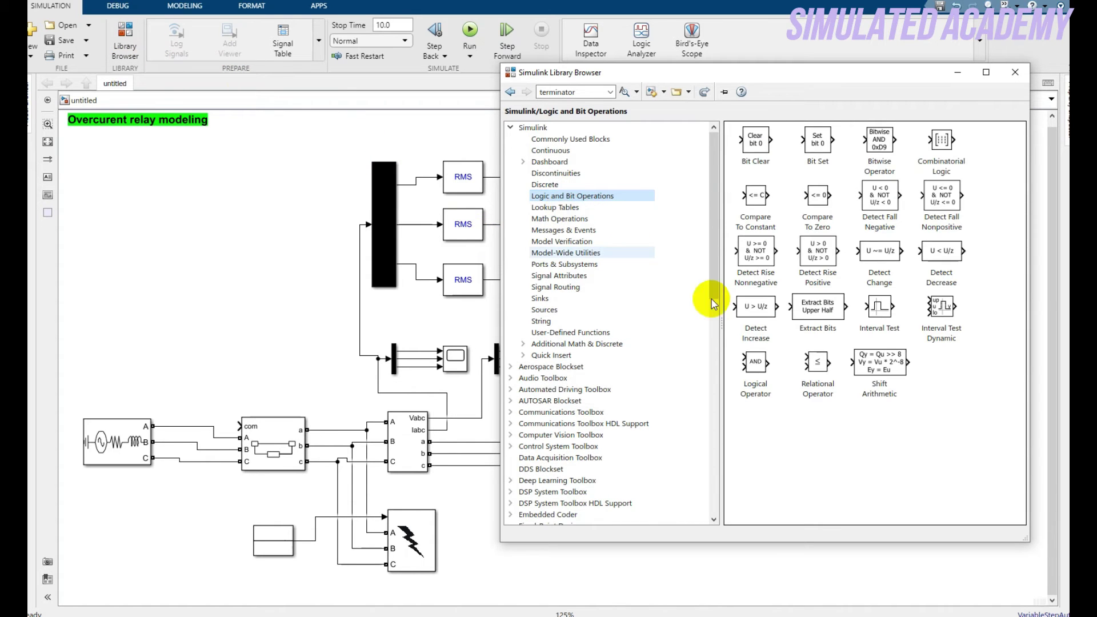
pyautogui.rightClick(752, 363)
pyautogui.click(768, 369)
pyautogui.click(454, 306)
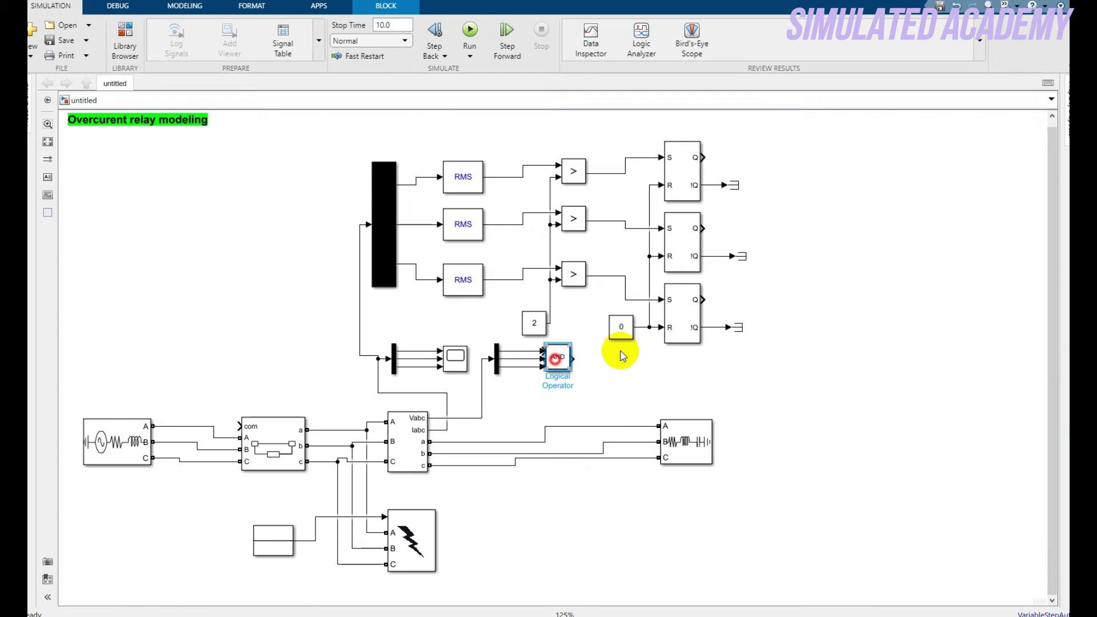
pyautogui.moveTo(558, 355); pyautogui.dragTo(822, 331)
pyautogui.moveTo(808, 285); pyautogui.dragTo(813, 255)
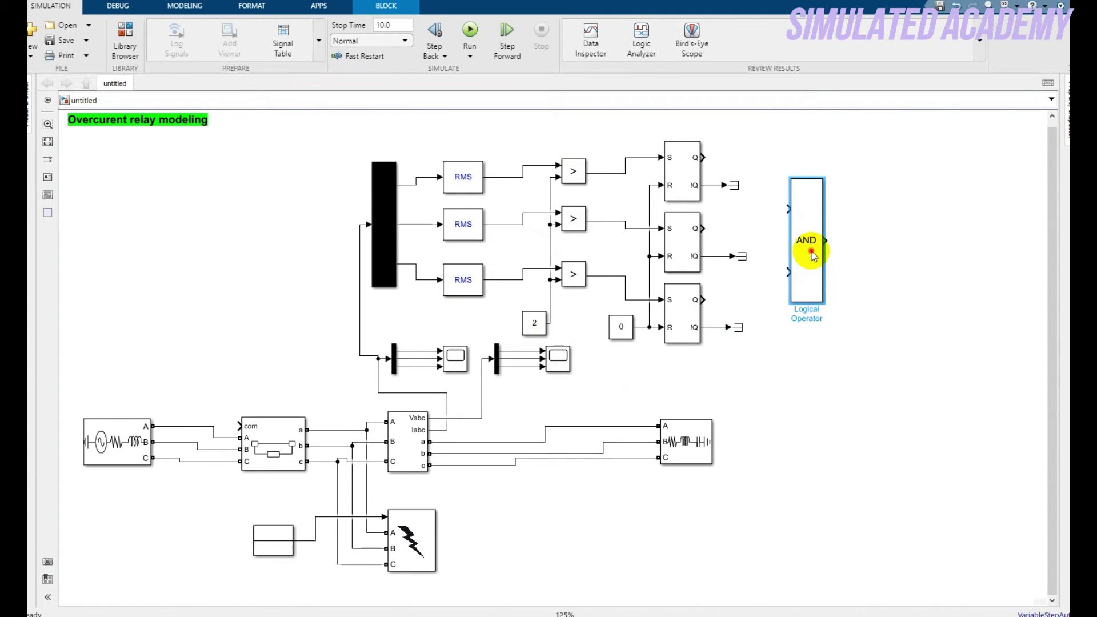
pyautogui.doubleClick(812, 254)
pyautogui.doubleClick(448, 265)
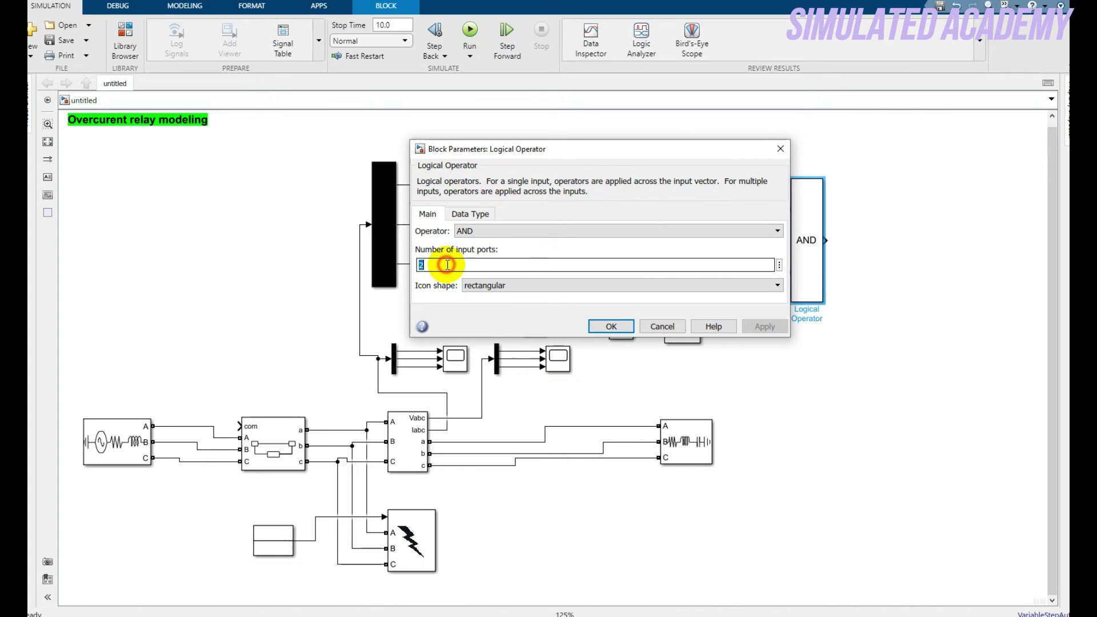
pyautogui.write('3')
pyautogui.click(617, 326)
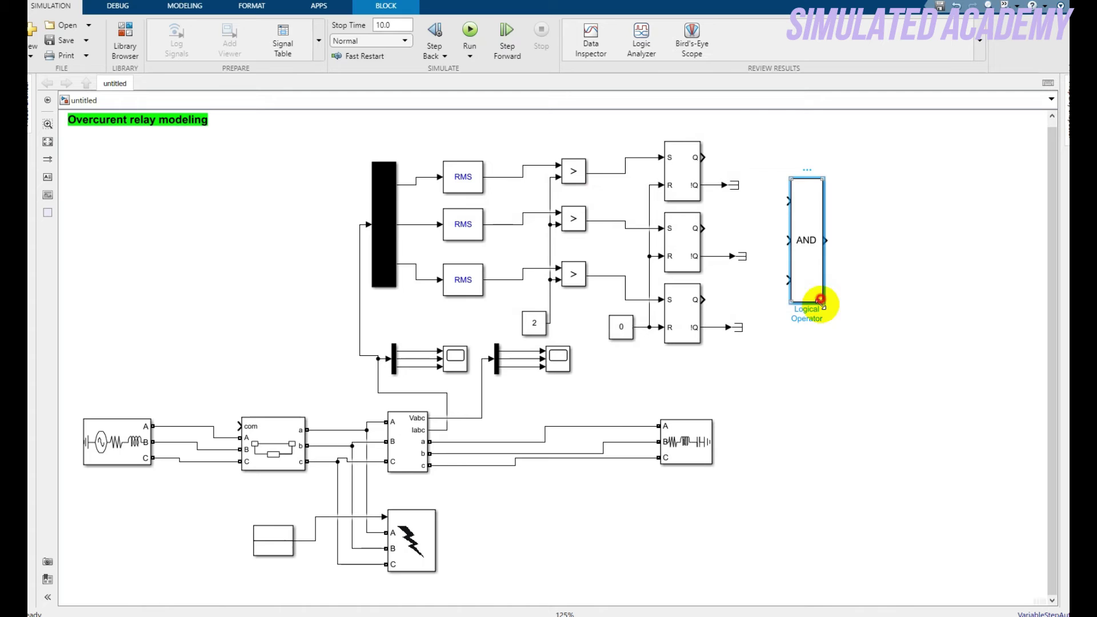
# Step: Stretch the AND block tall and wire the top, middle and bottom flip-flop Q outputs into it
pyautogui.moveTo(821, 298); pyautogui.dragTo(821, 330)
pyautogui.moveTo(812, 222); pyautogui.dragTo(811, 213)
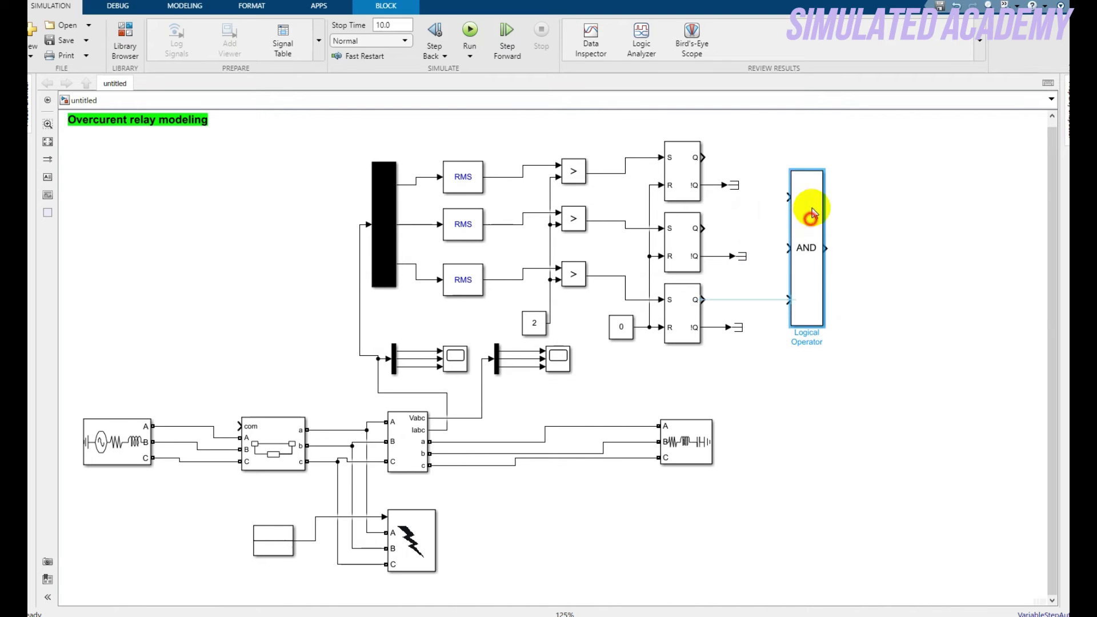
pyautogui.click(708, 162)
pyautogui.moveTo(706, 157); pyautogui.dragTo(788, 196)
pyautogui.moveTo(787, 248)
pyautogui.mouseDown()
pyautogui.moveTo(718, 222)
pyautogui.moveTo(704, 229)
pyautogui.mouseUp()
pyautogui.moveTo(786, 299); pyautogui.dragTo(702, 298)
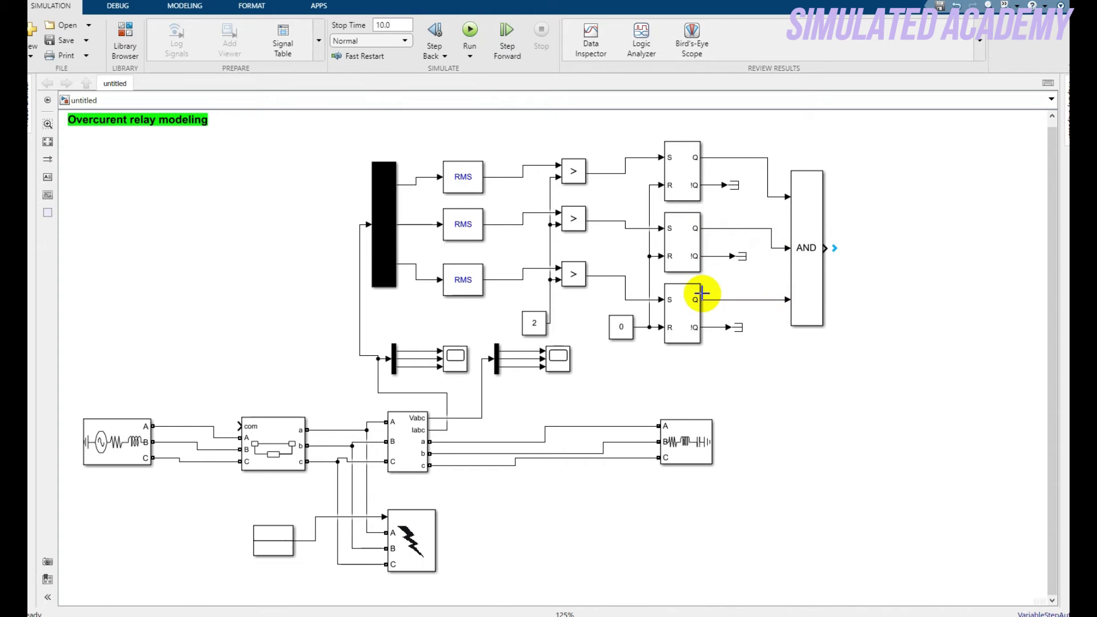
pyautogui.click(845, 387)
pyautogui.click(124, 36)
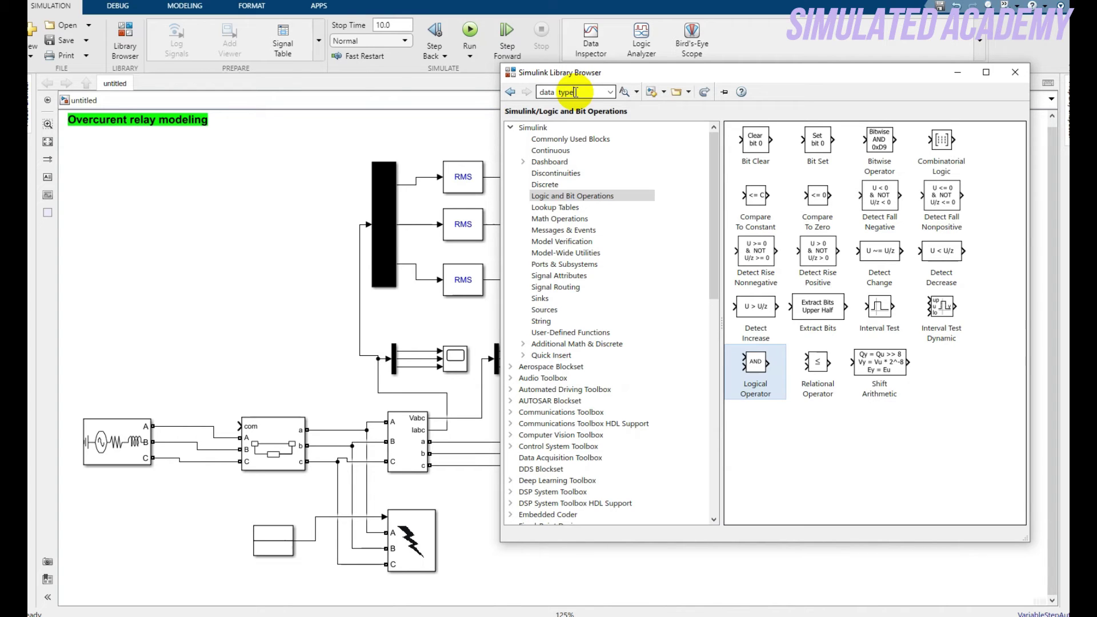
# Step: Find a Data Type Conversion block by searching 'data type' and place it at the AND output
pyautogui.press('Return')
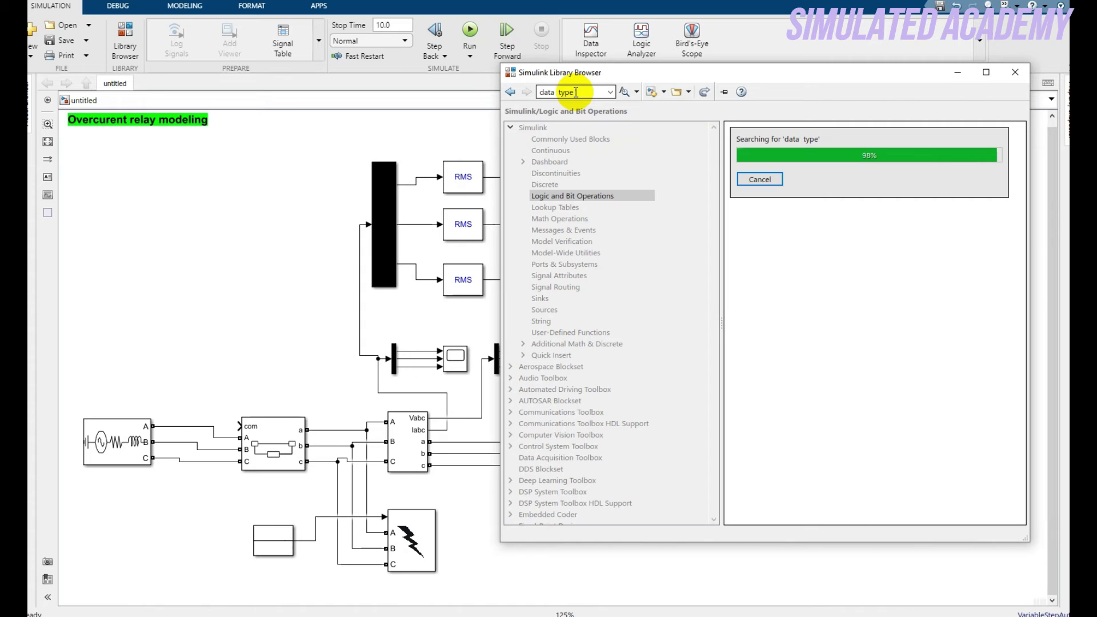
pyautogui.click(766, 173)
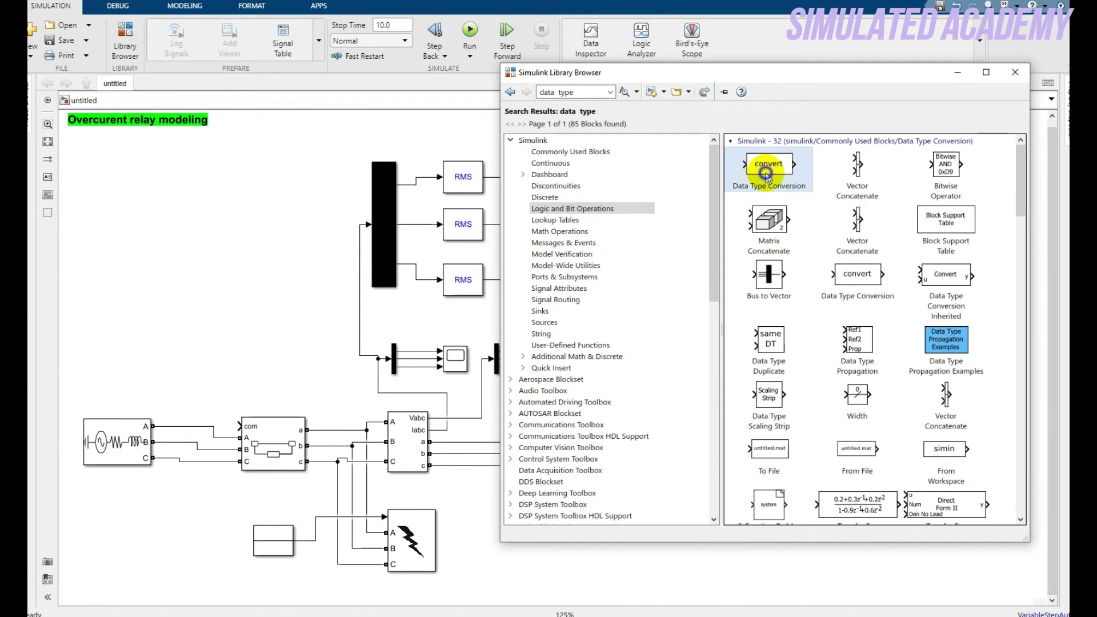
pyautogui.rightClick(765, 173)
pyautogui.click(794, 179)
pyautogui.click(462, 324)
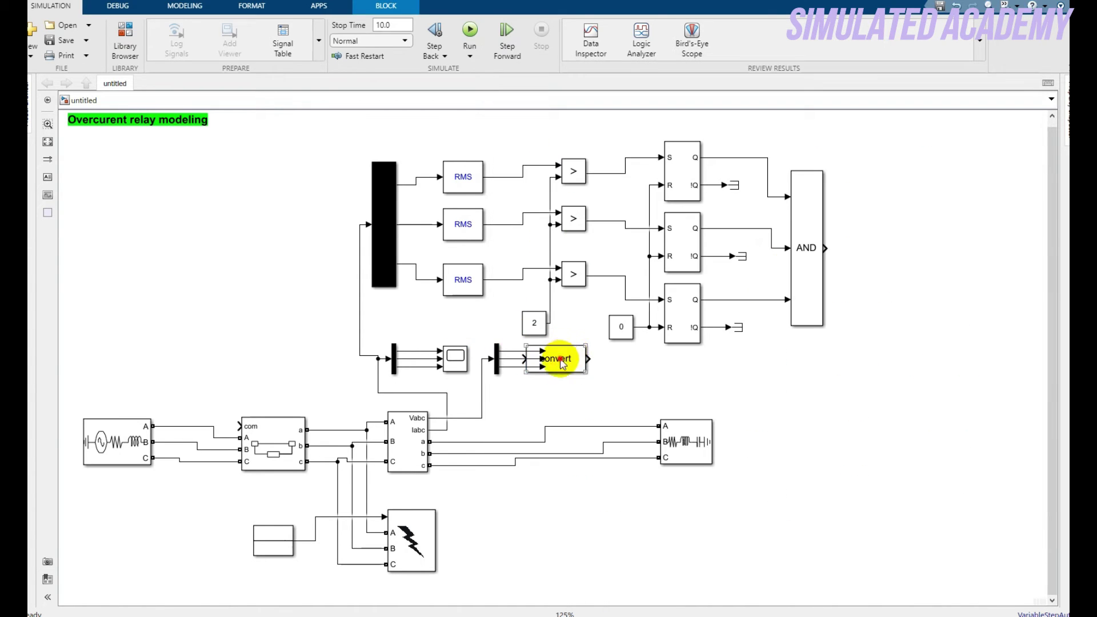
pyautogui.moveTo(562, 363); pyautogui.dragTo(886, 259)
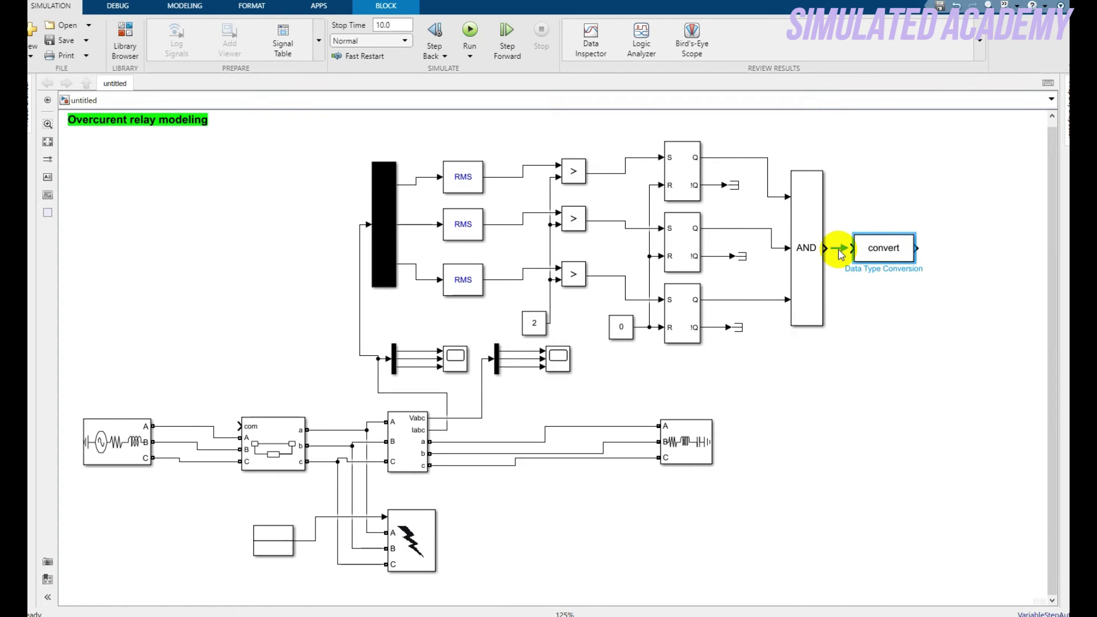
pyautogui.click(815, 197)
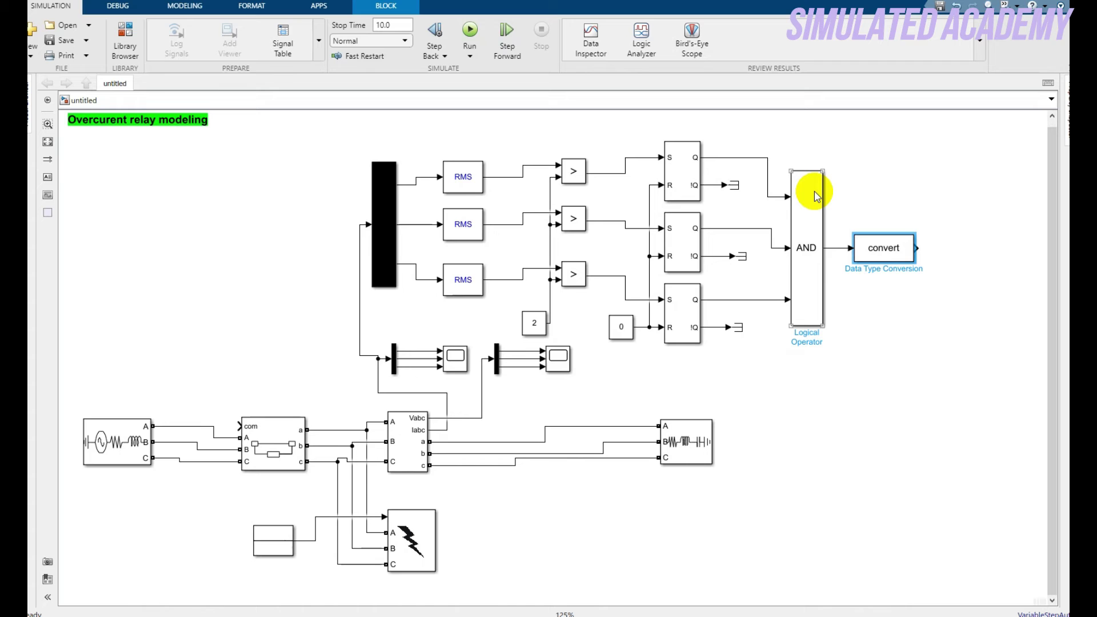
pyautogui.click(834, 216)
# Step: Set the Data Type Conversion block's output data type to double
pyautogui.doubleClick(882, 255)
pyautogui.click(778, 269)
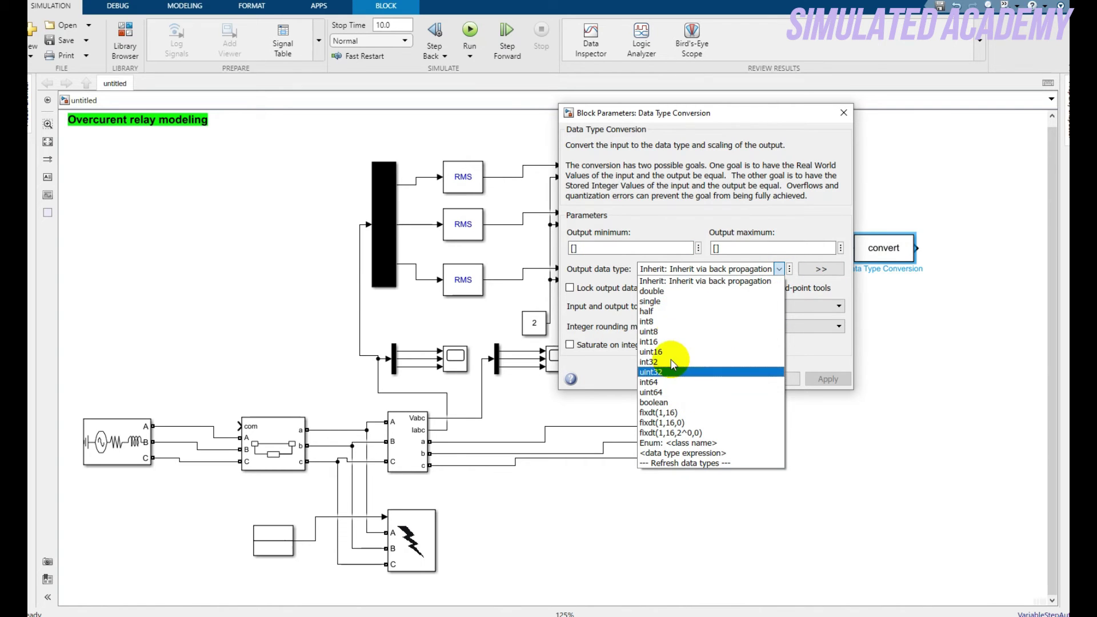
pyautogui.click(662, 291)
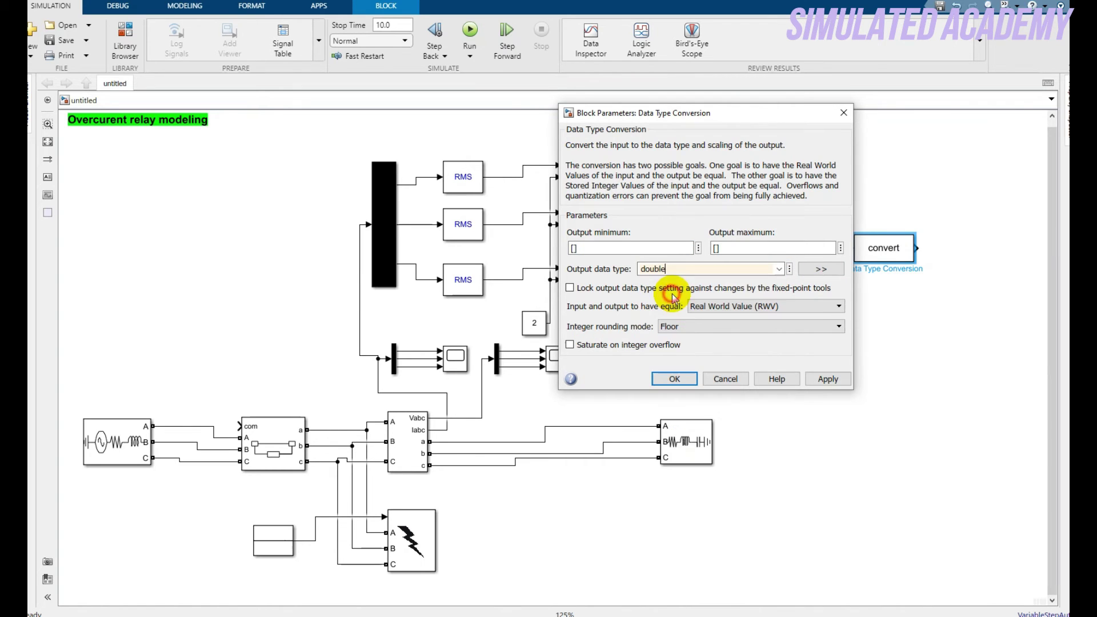
pyautogui.click(677, 380)
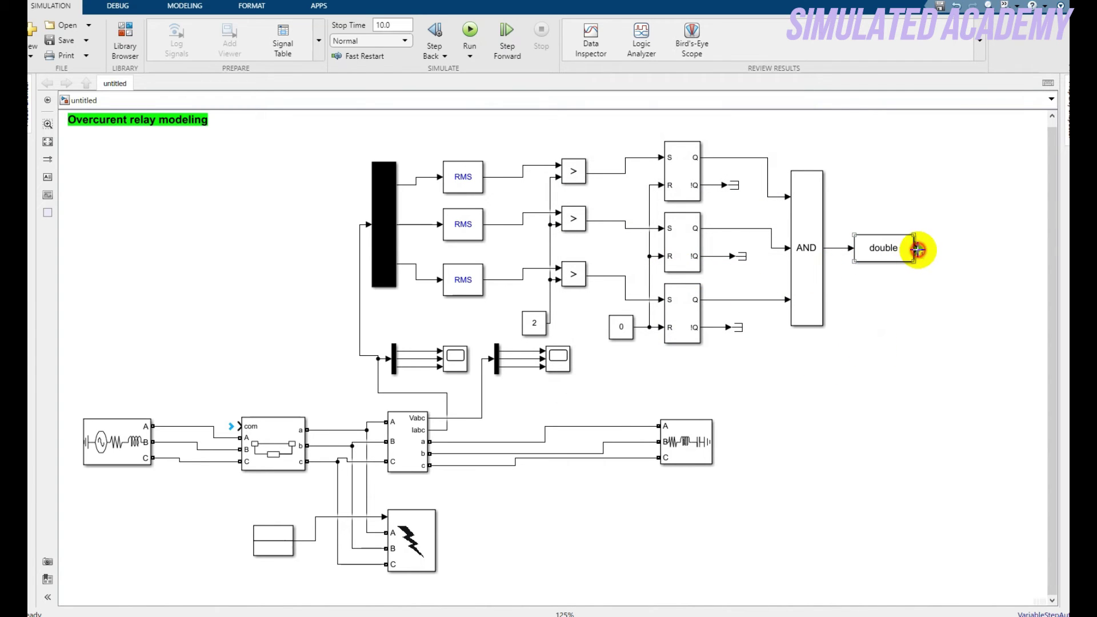
# Step: Route a signal line from the double block over the diagram's top into the breaker's com input
pyautogui.moveTo(917, 249); pyautogui.dragTo(239, 426)
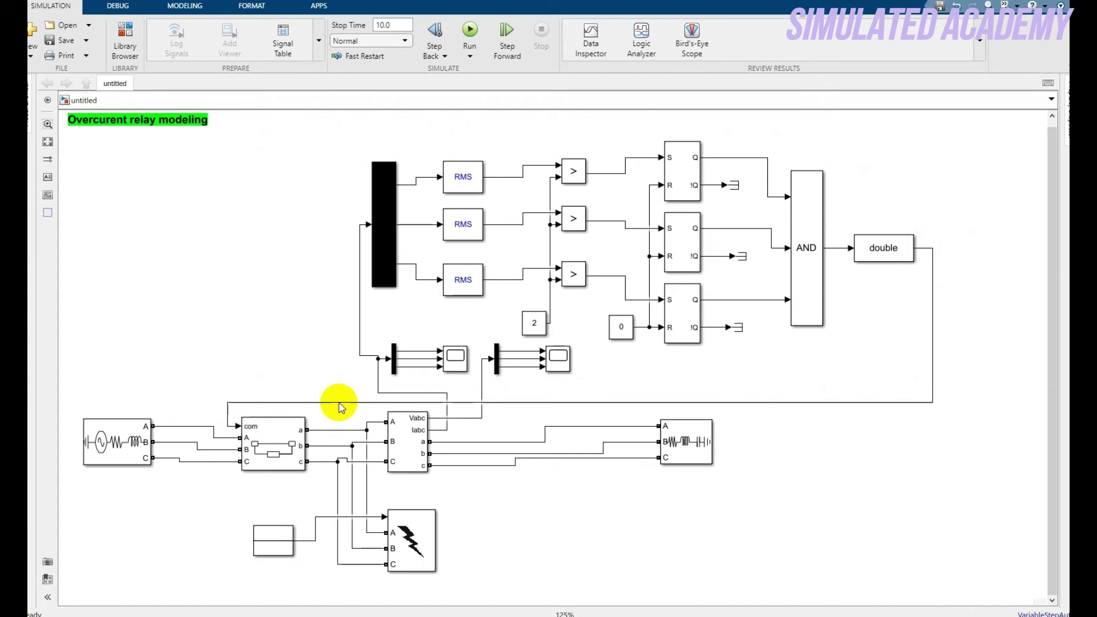
pyautogui.moveTo(339, 407); pyautogui.dragTo(380, 113)
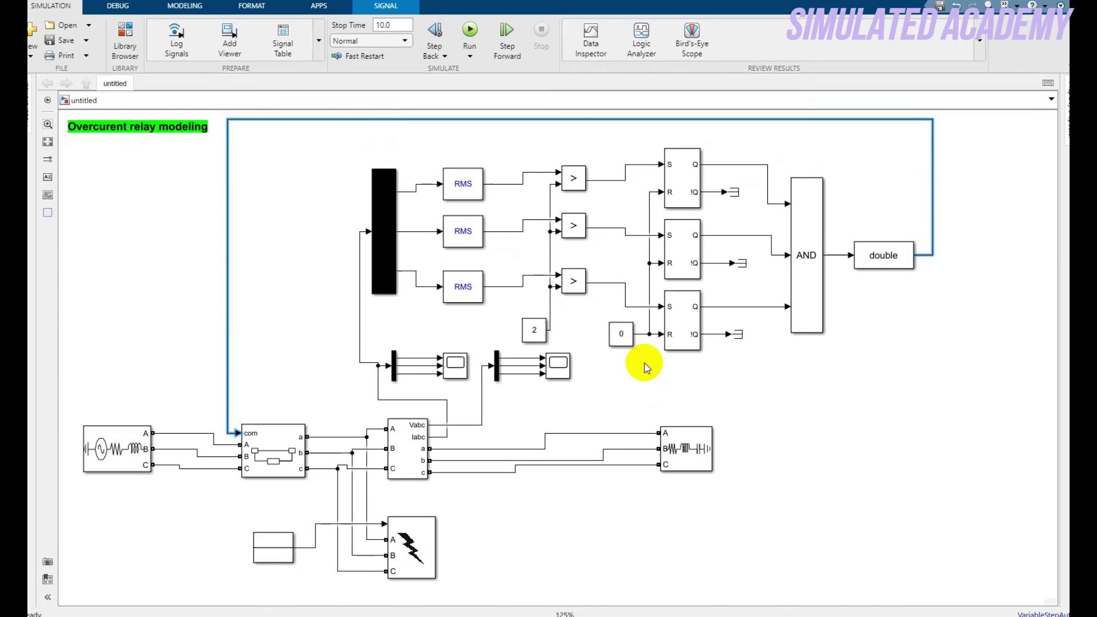
pyautogui.click(766, 428)
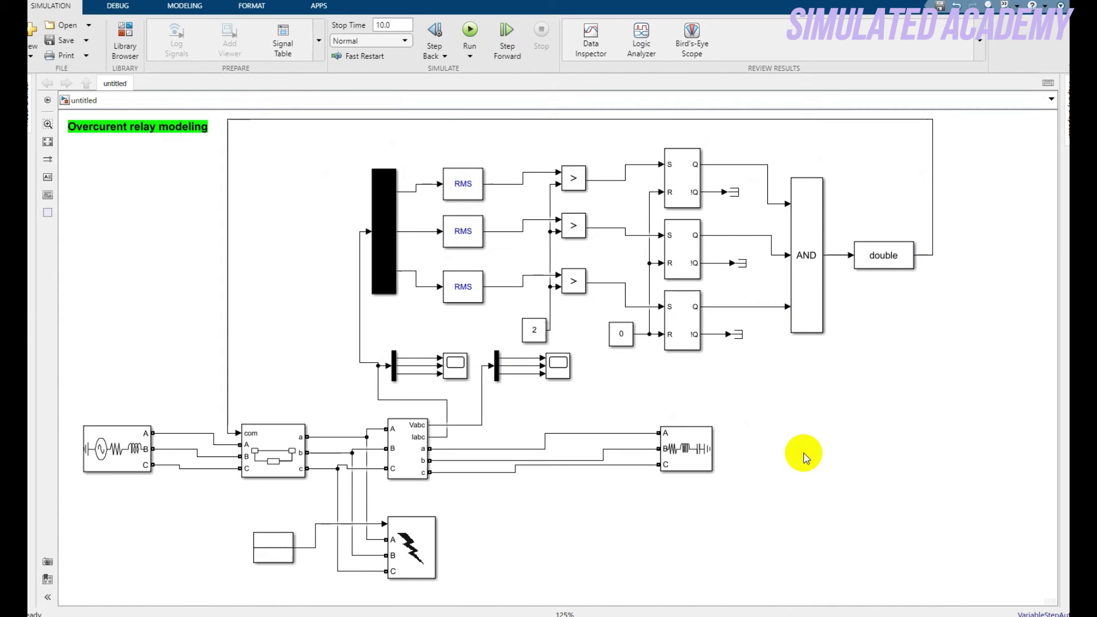
# Step: Select all blocks and turn Show Block Name on for every one
pyautogui.hotkey('ctrl', 'a')
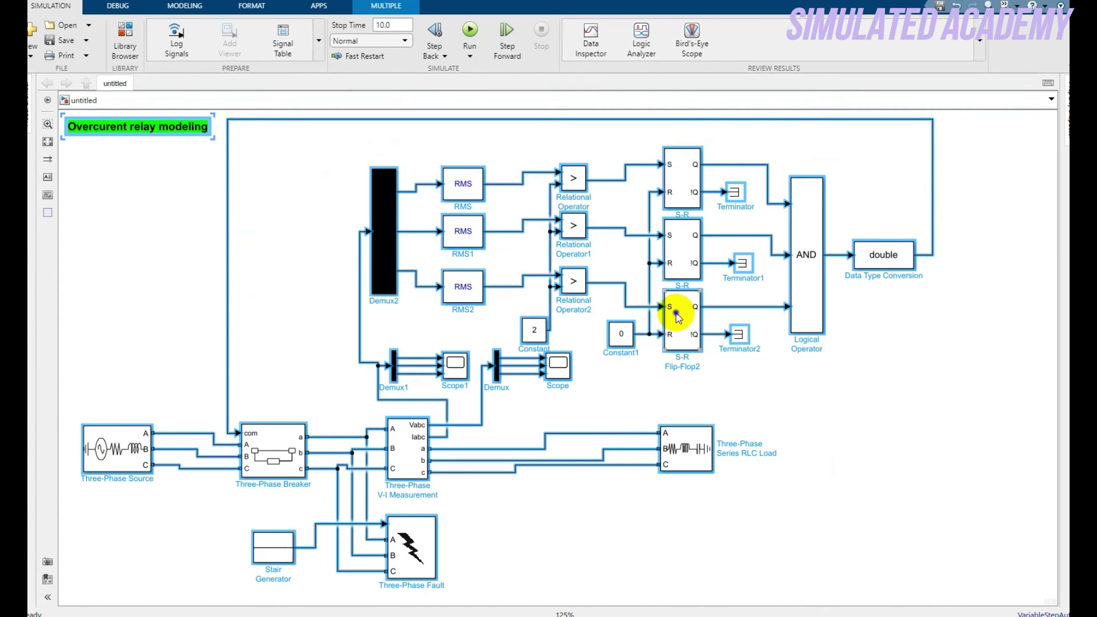
pyautogui.rightClick(676, 314)
pyautogui.moveTo(739, 478)
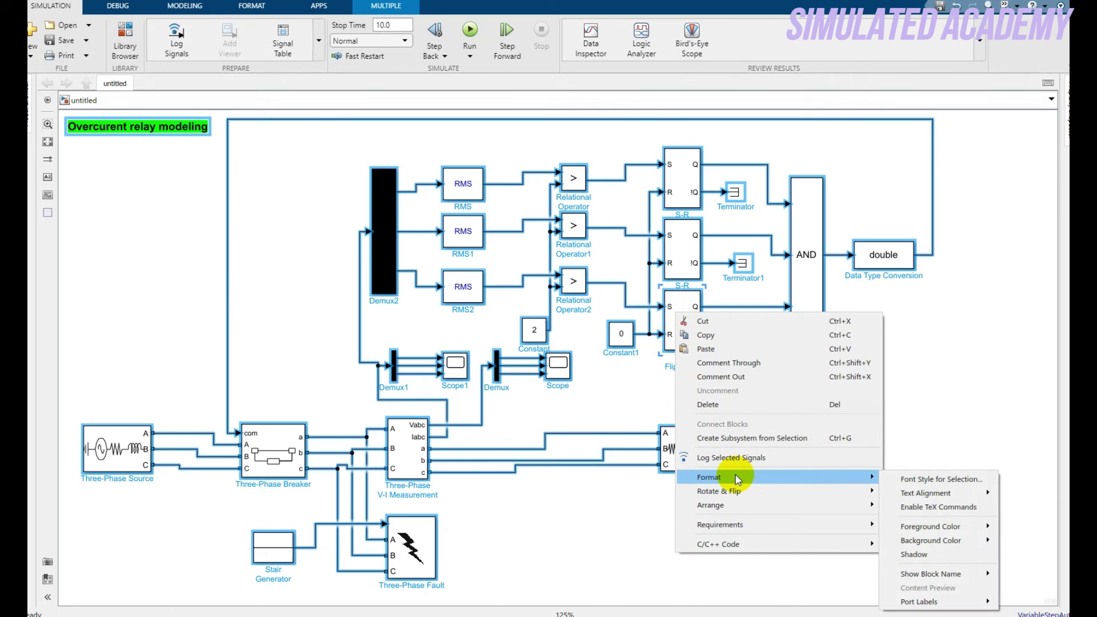
pyautogui.moveTo(946, 579)
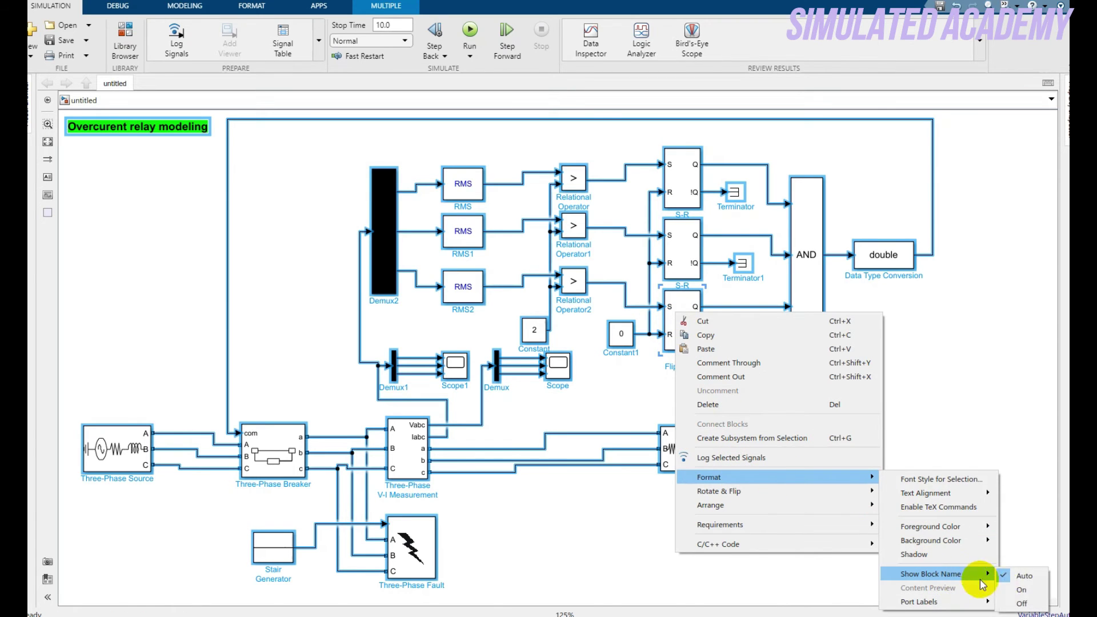
pyautogui.click(1025, 589)
pyautogui.click(855, 448)
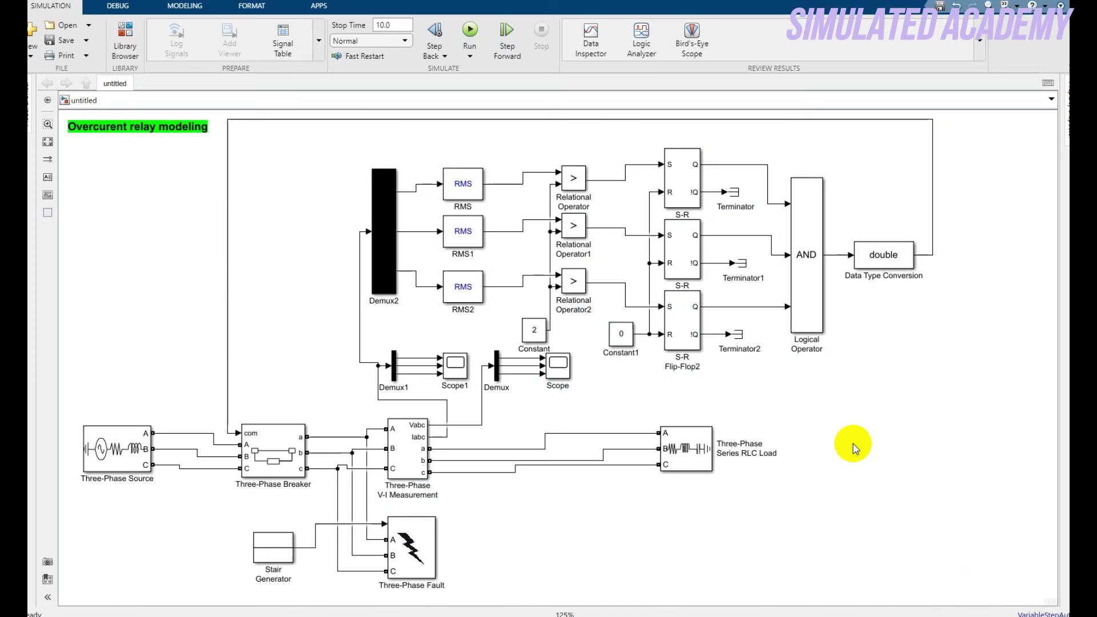
# Step: Browse the value-2 Constant block's output data types, then close it without changes
pyautogui.click(535, 331)
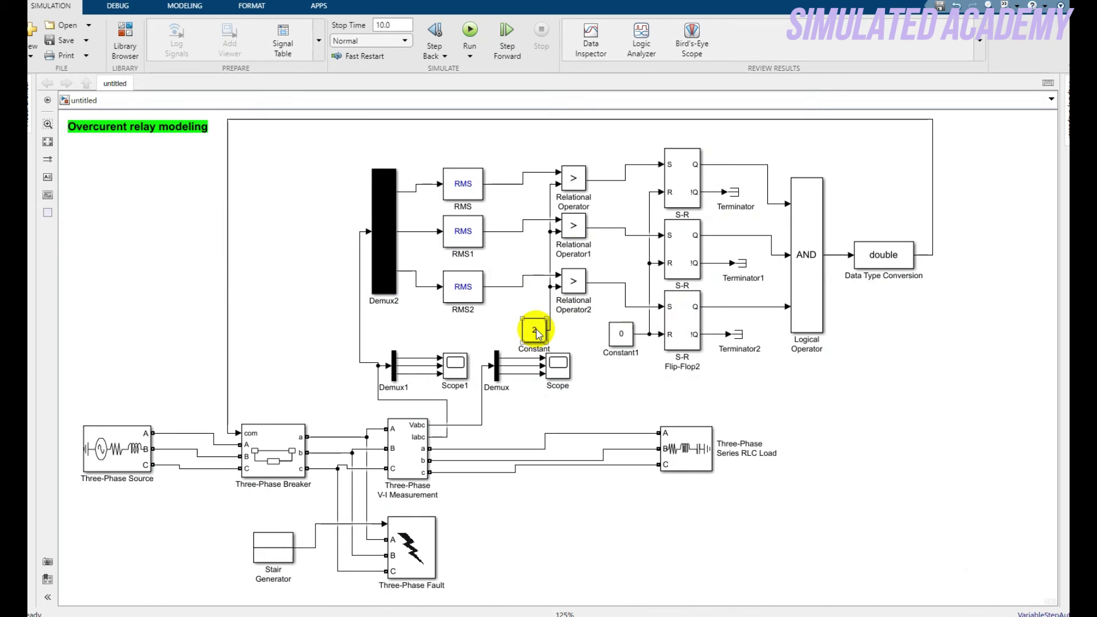
pyautogui.doubleClick(535, 329)
pyautogui.click(626, 310)
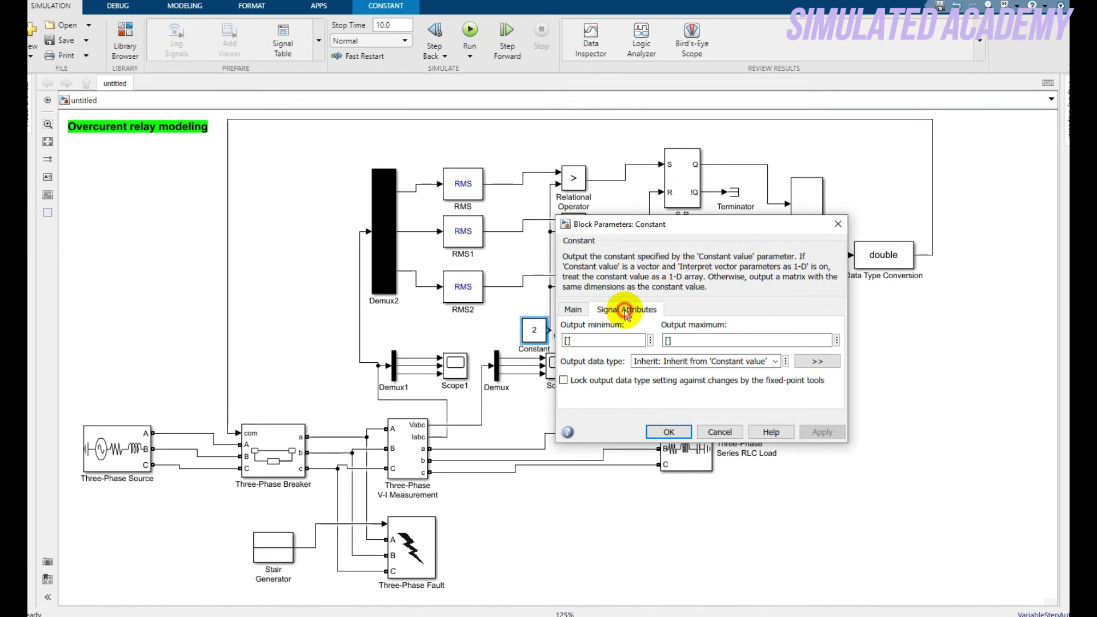
pyautogui.click(771, 361)
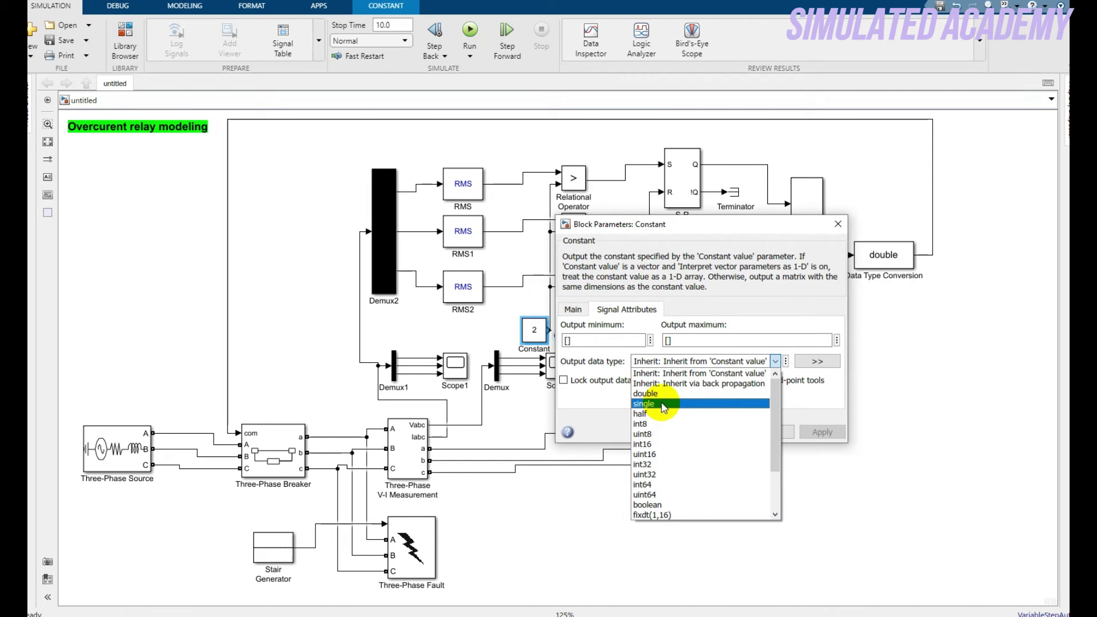
pyautogui.click(657, 505)
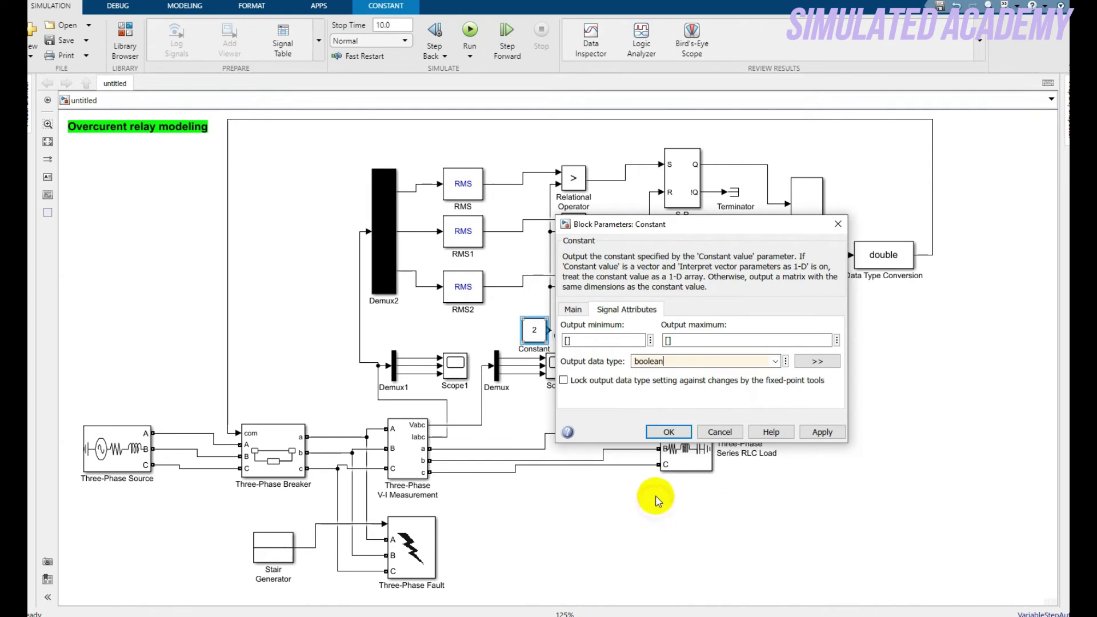
pyautogui.click(774, 361)
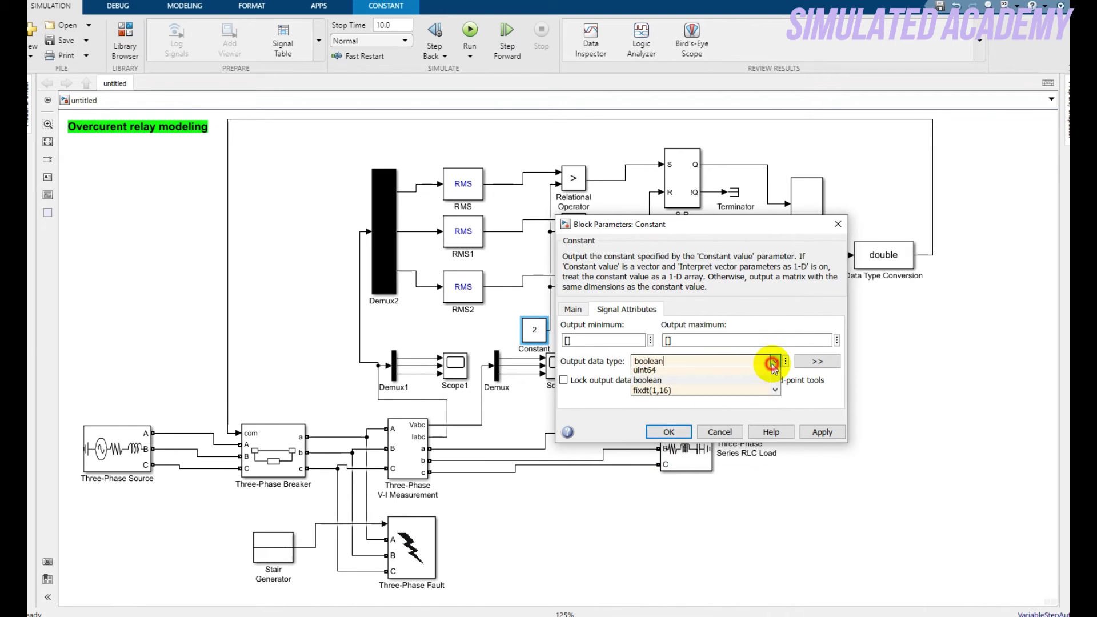
pyautogui.click(728, 376)
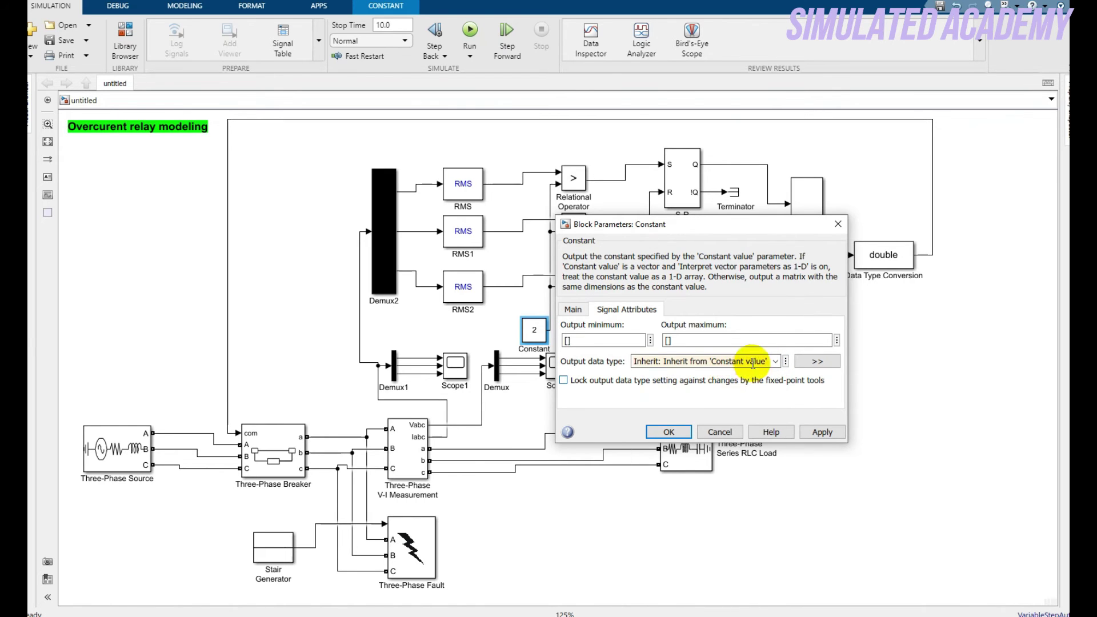
pyautogui.click(774, 361)
pyautogui.click(787, 368)
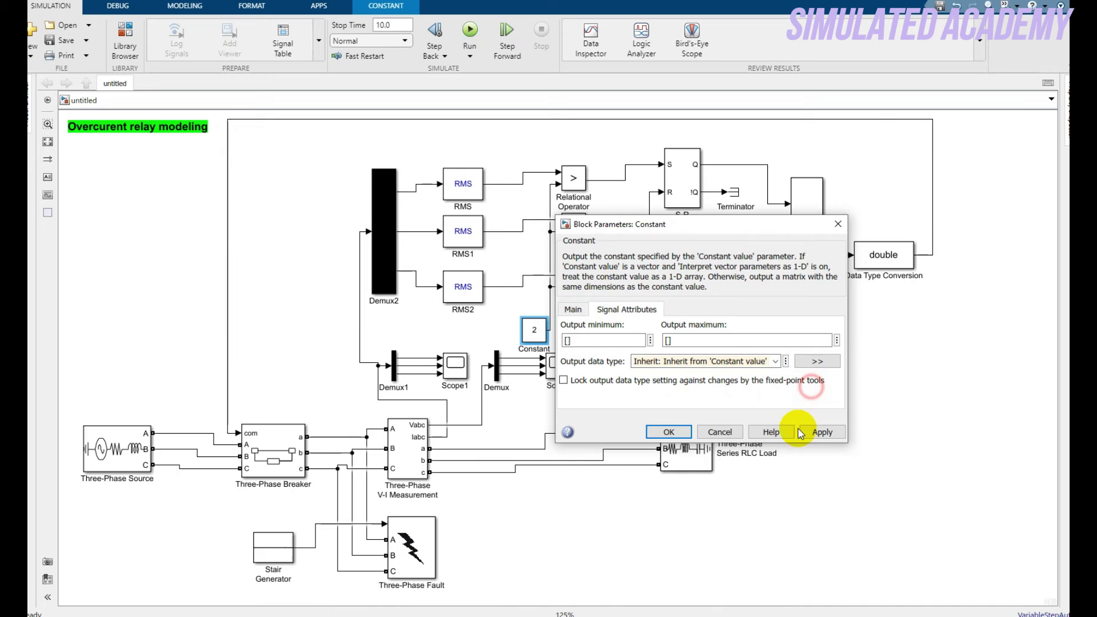
pyautogui.click(715, 433)
# Step: Set the Constant1 block's output data type to boolean
pyautogui.click(620, 337)
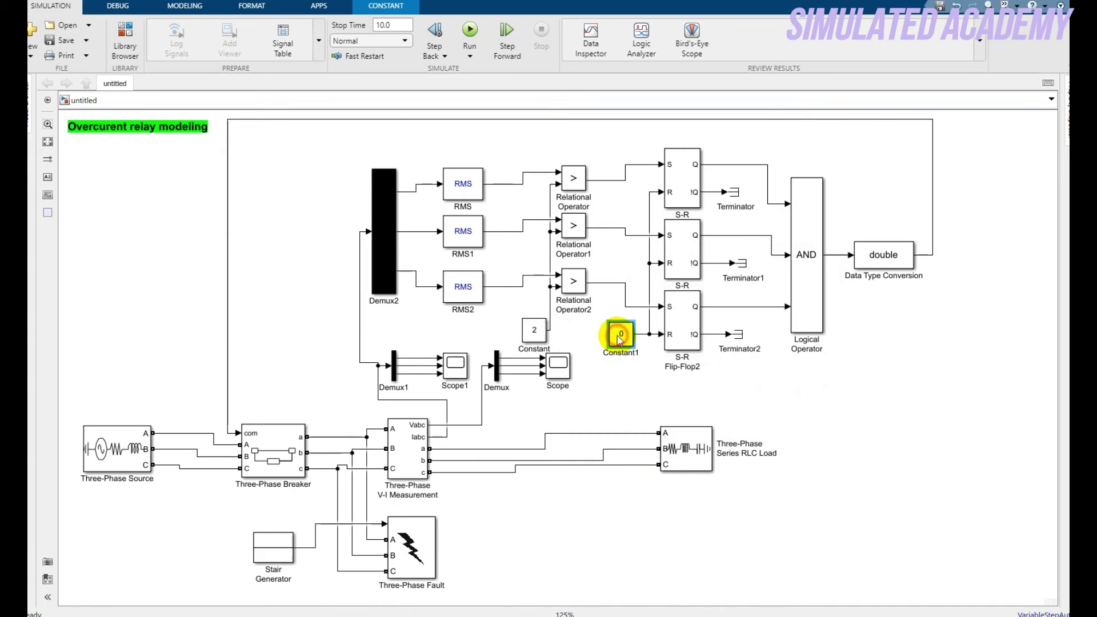
pyautogui.doubleClick(619, 337)
pyautogui.click(711, 313)
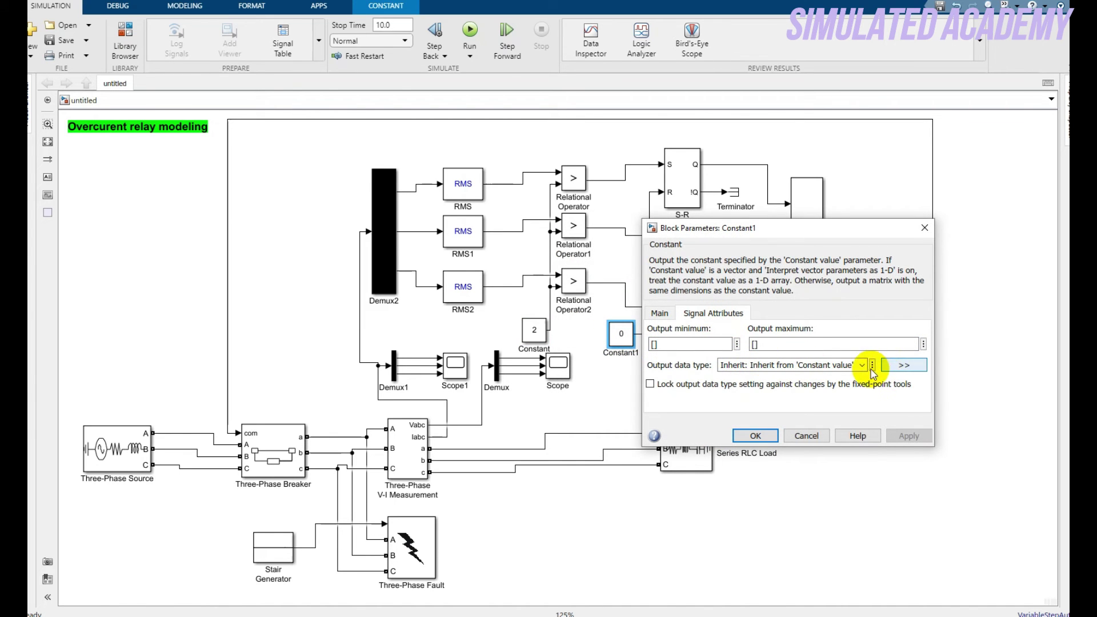
pyautogui.click(788, 365)
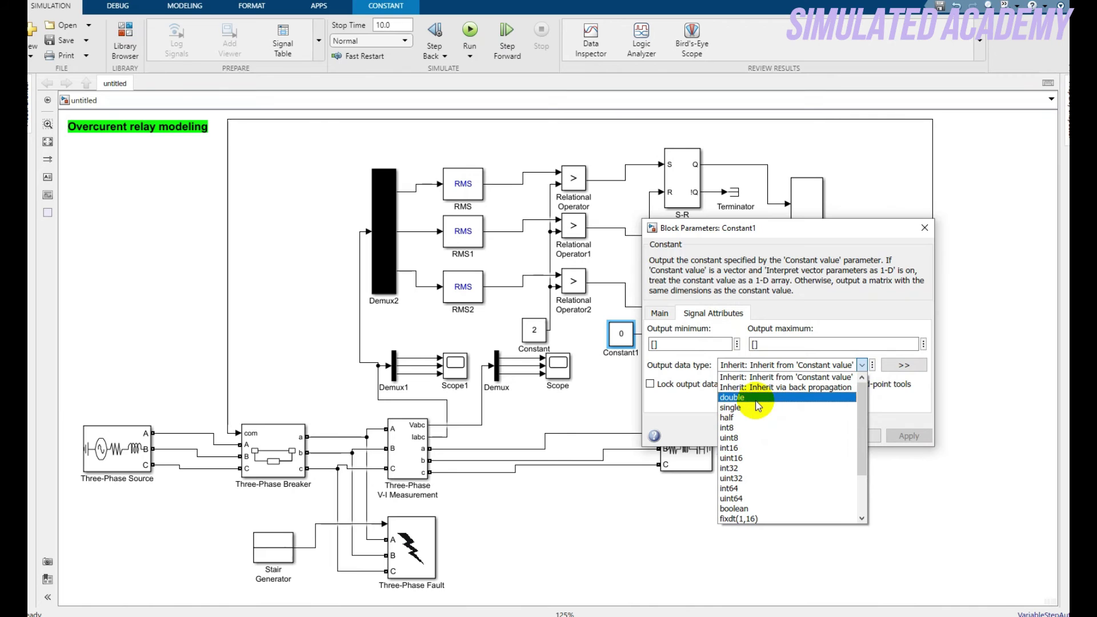
pyautogui.click(734, 508)
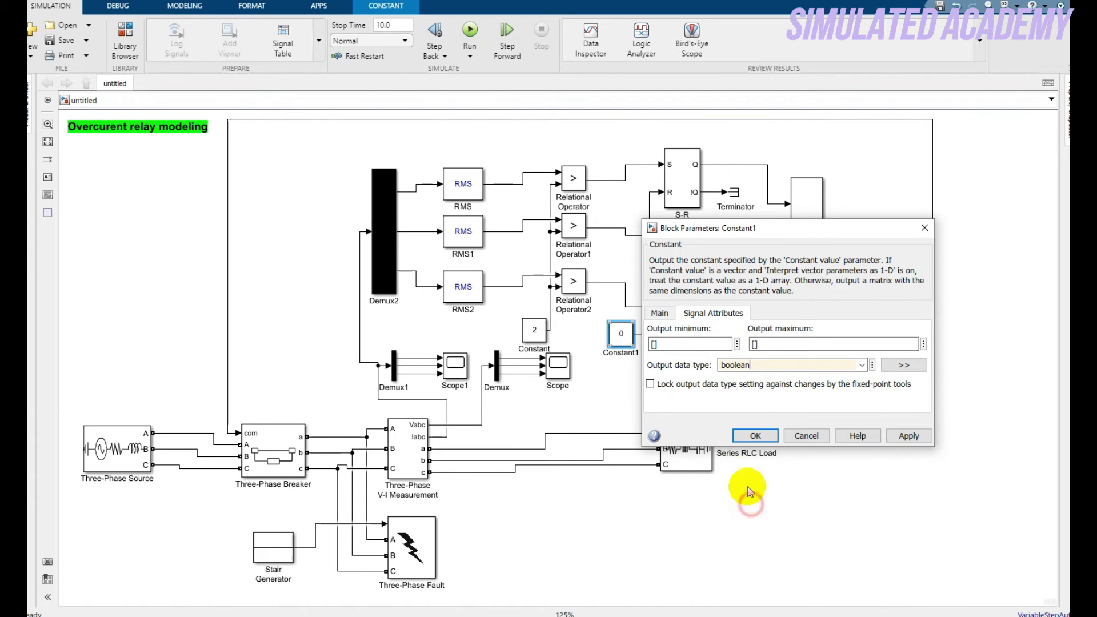
pyautogui.click(755, 436)
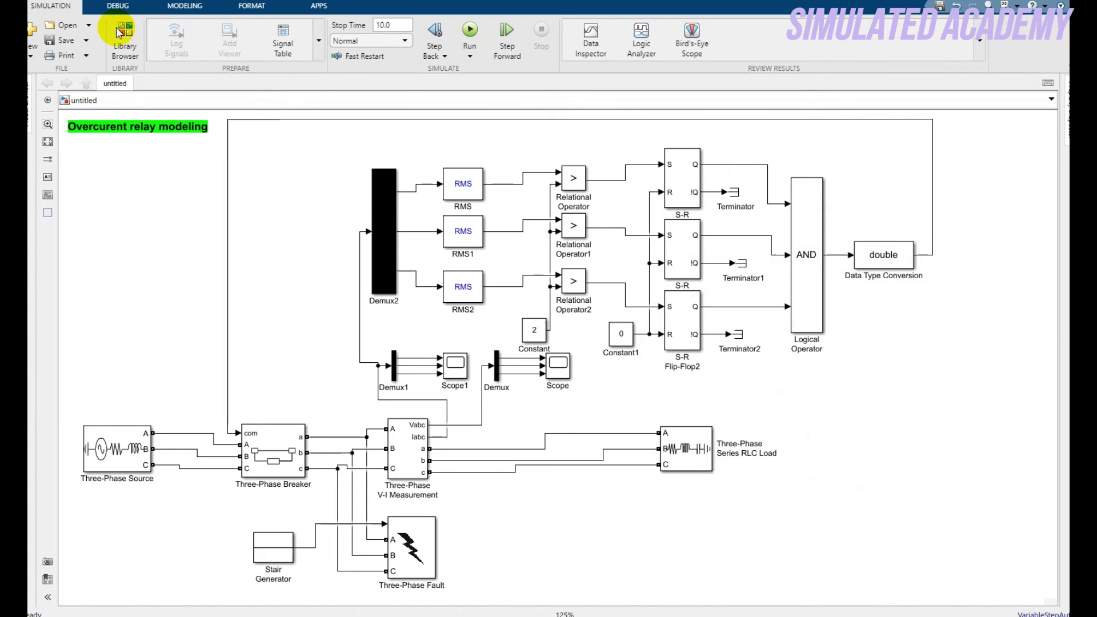
# Step: Add a powergui block from the library and move it to empty space at the left
pyautogui.click(124, 32)
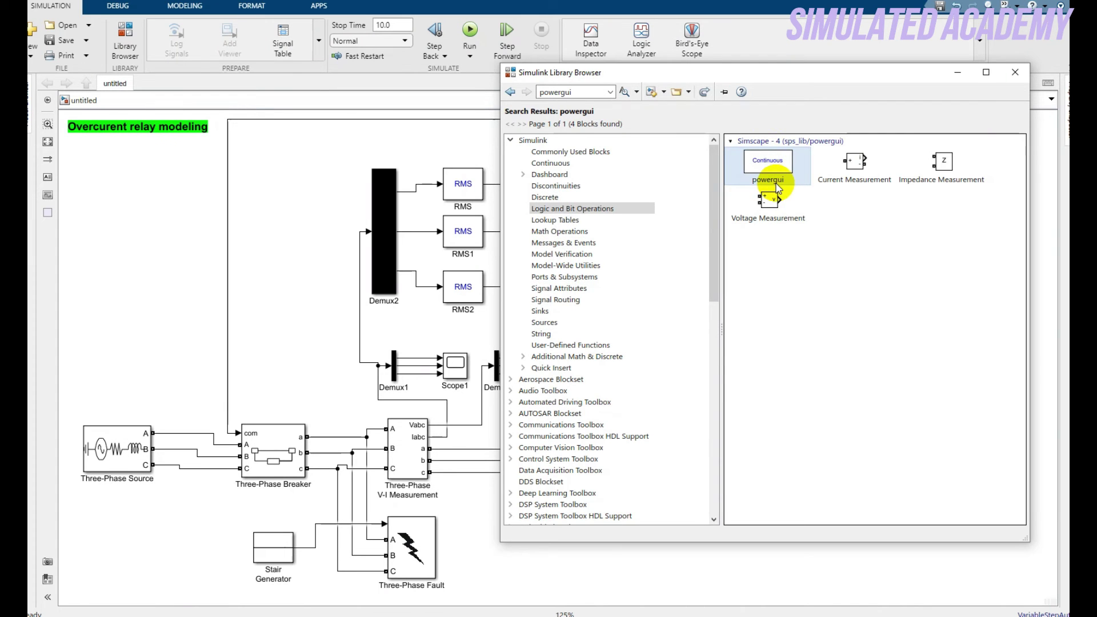
pyautogui.rightClick(777, 187)
pyautogui.click(785, 212)
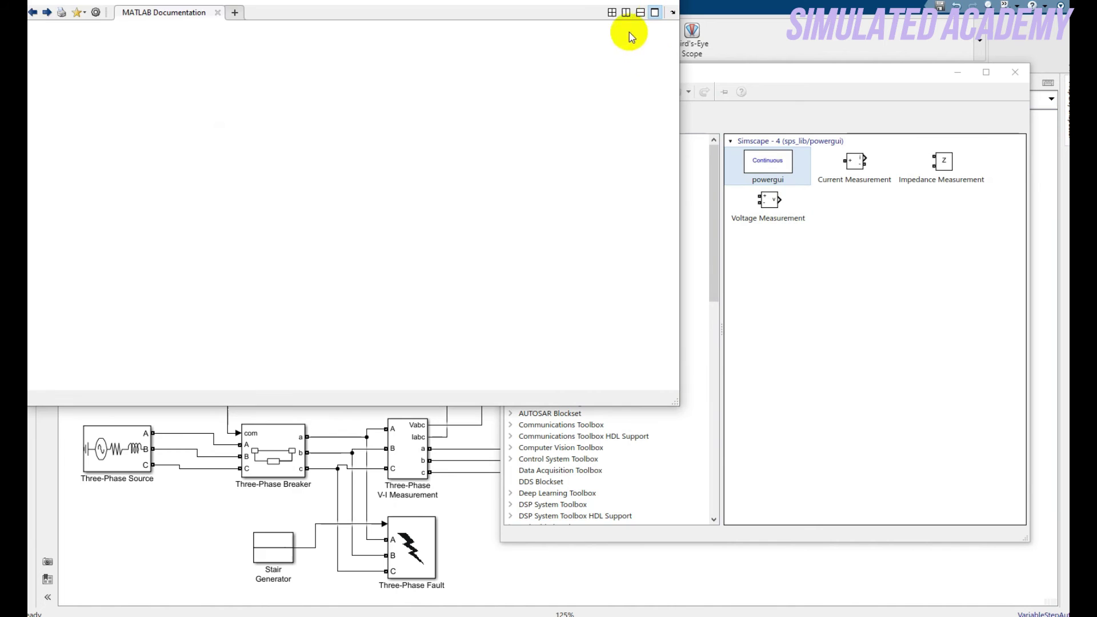
pyautogui.click(765, 161)
pyautogui.rightClick(765, 166)
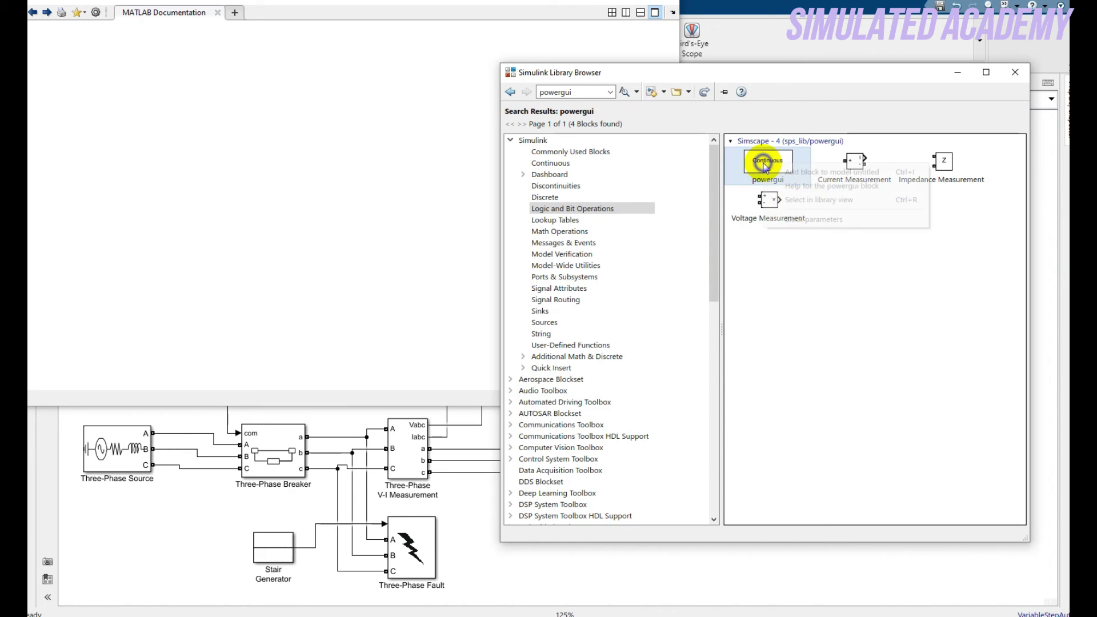
pyautogui.click(791, 172)
pyautogui.click(555, 357)
pyautogui.moveTo(453, 345); pyautogui.dragTo(138, 284)
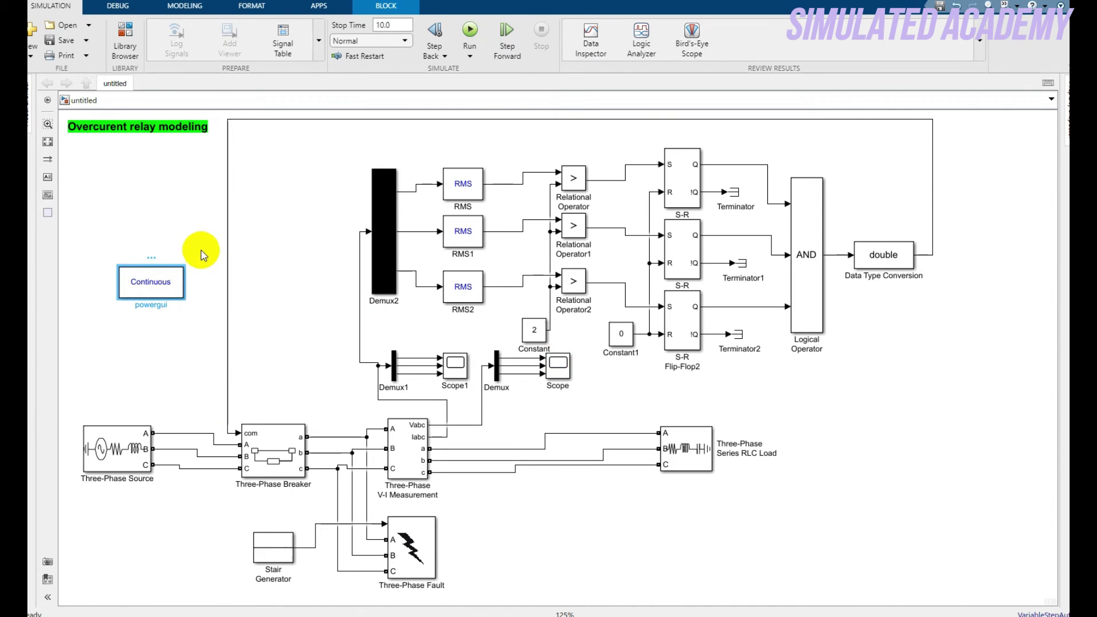
# Step: Set powergui's simulation type to Discrete with a 50e-6 s sample time
pyautogui.doubleClick(153, 282)
pyautogui.click(283, 183)
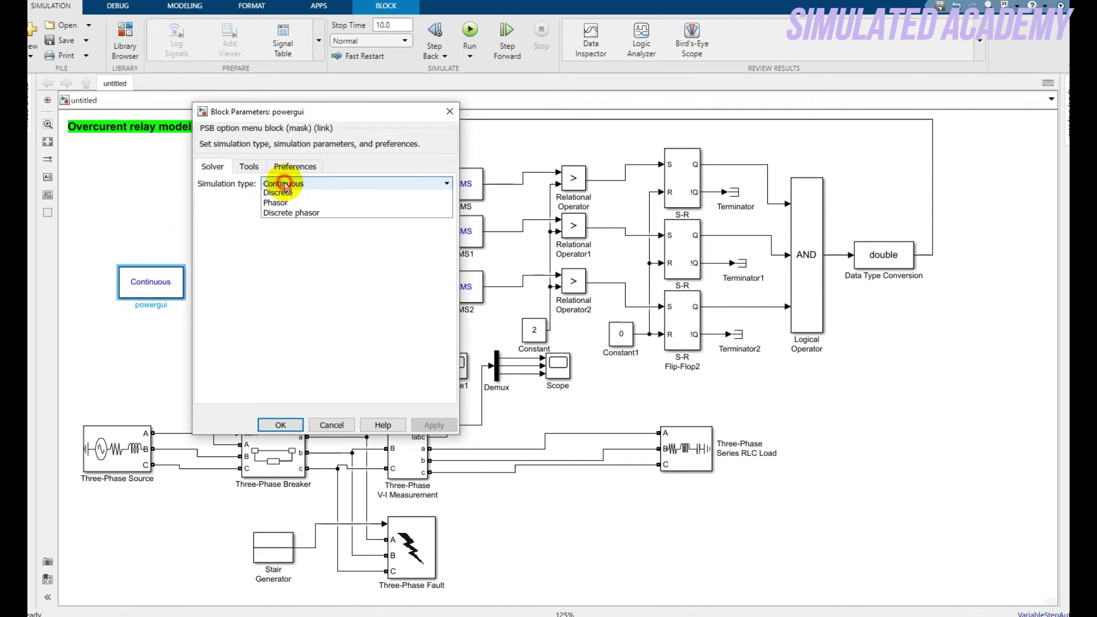
pyautogui.click(281, 206)
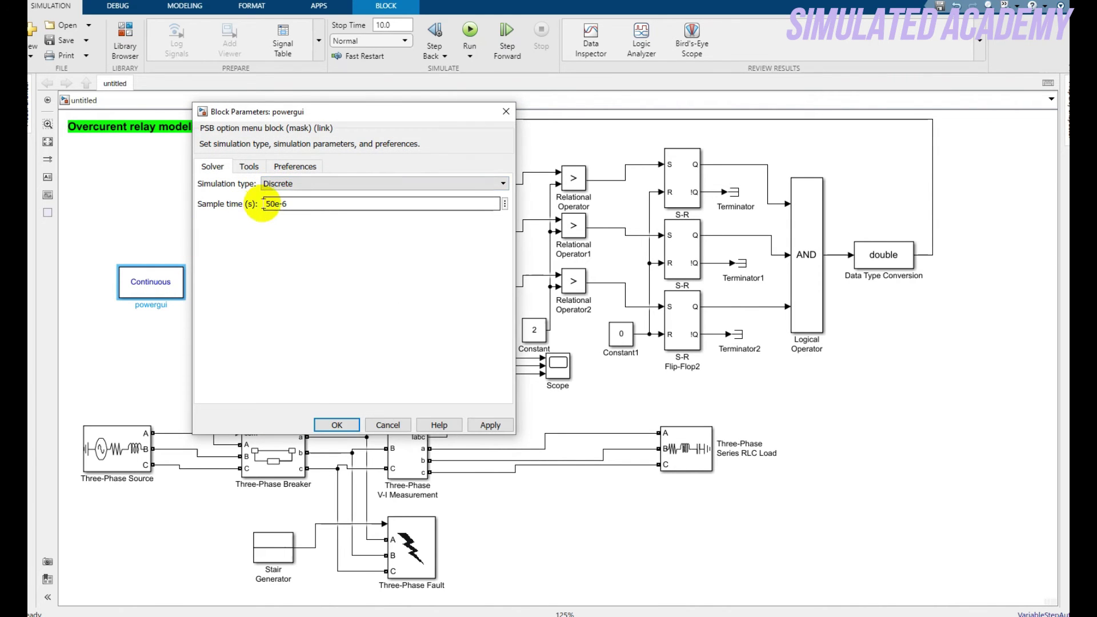
pyautogui.click(338, 425)
pyautogui.click(669, 432)
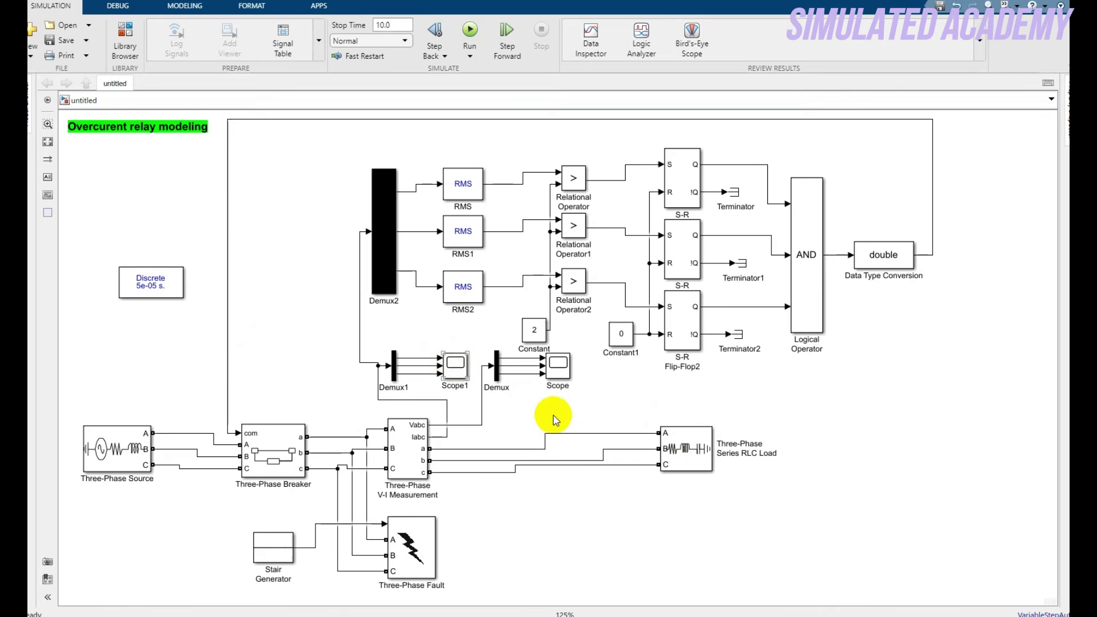
# Step: Move the two demux and scope pairs to the lower right
pyautogui.click(589, 394)
pyautogui.moveTo(536, 394); pyautogui.dragTo(389, 353)
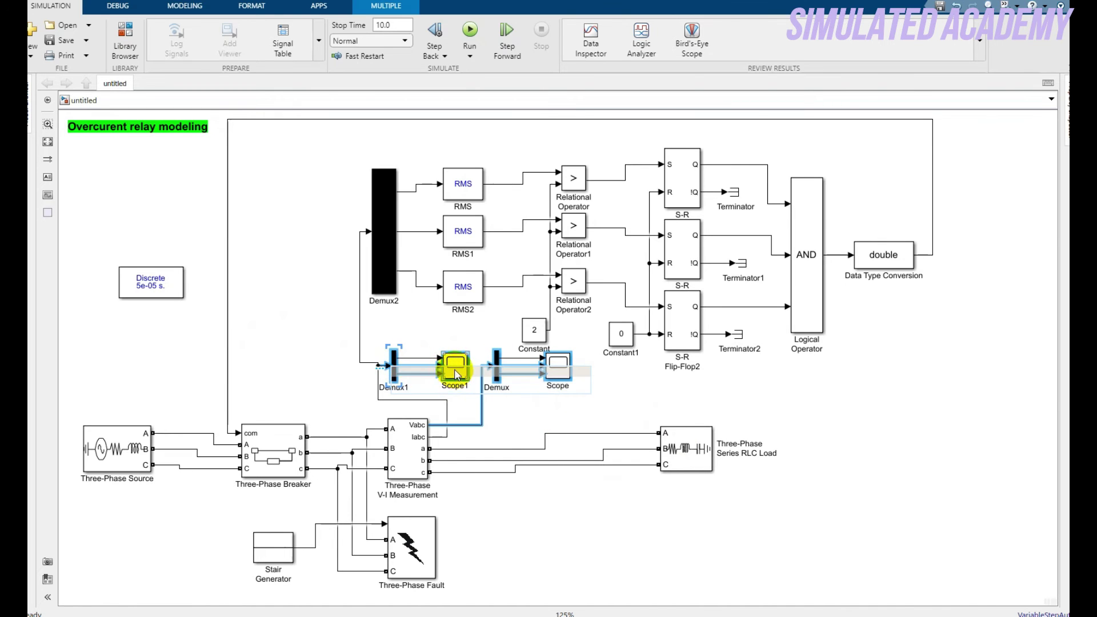
pyautogui.moveTo(456, 383); pyautogui.dragTo(583, 391)
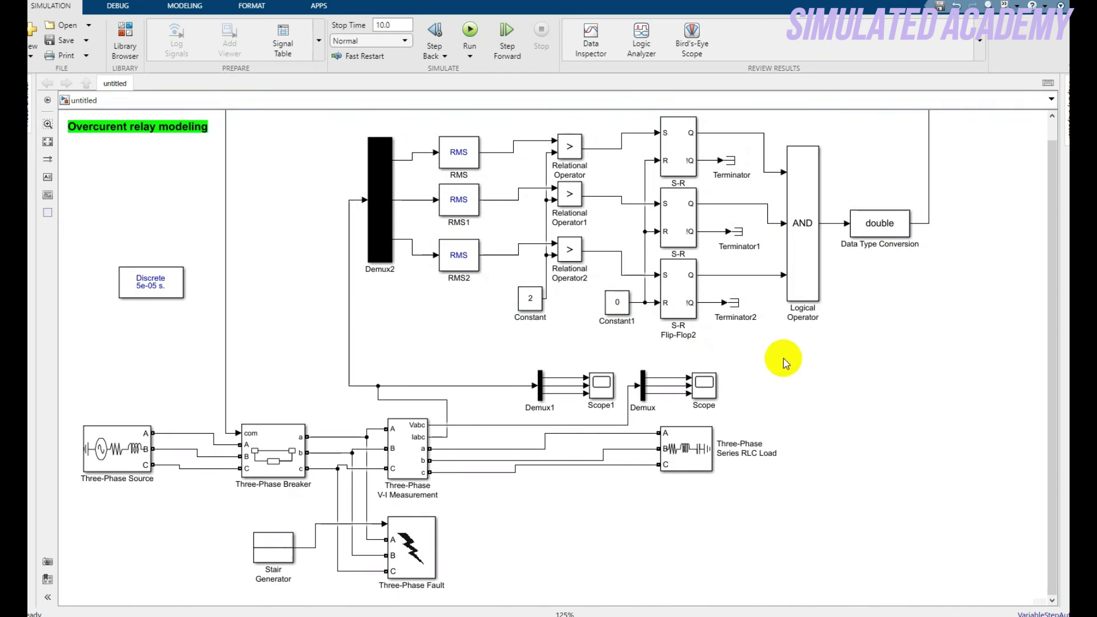
# Step: Group all the relay logic blocks into a Subsystem with Ctrl+G
pyautogui.scroll(1, 1053, 359)
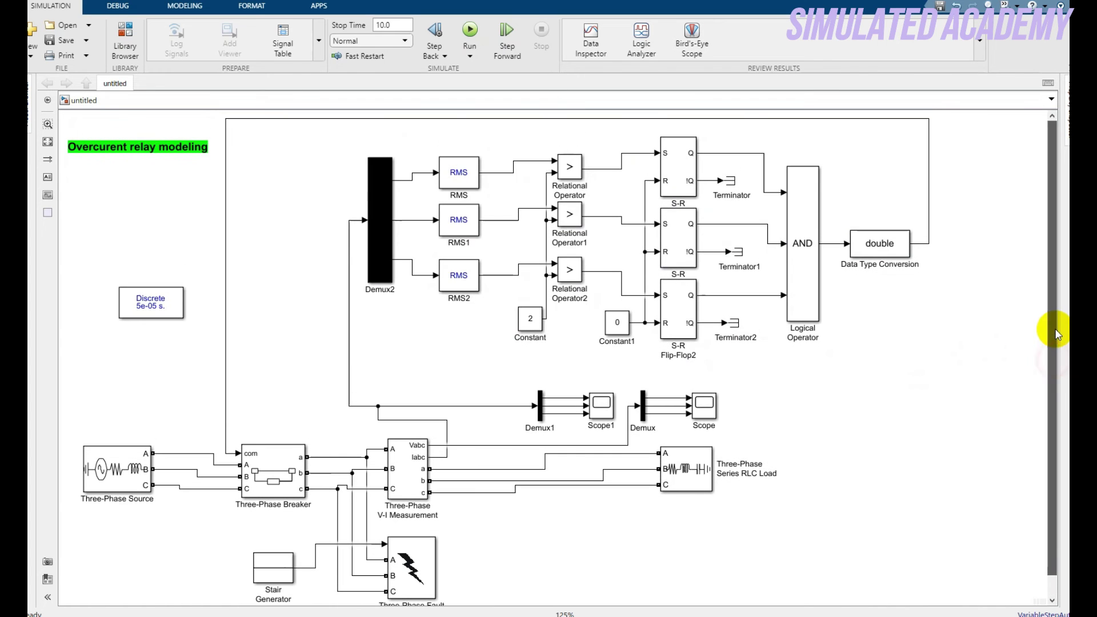
pyautogui.moveTo(978, 357); pyautogui.dragTo(345, 144)
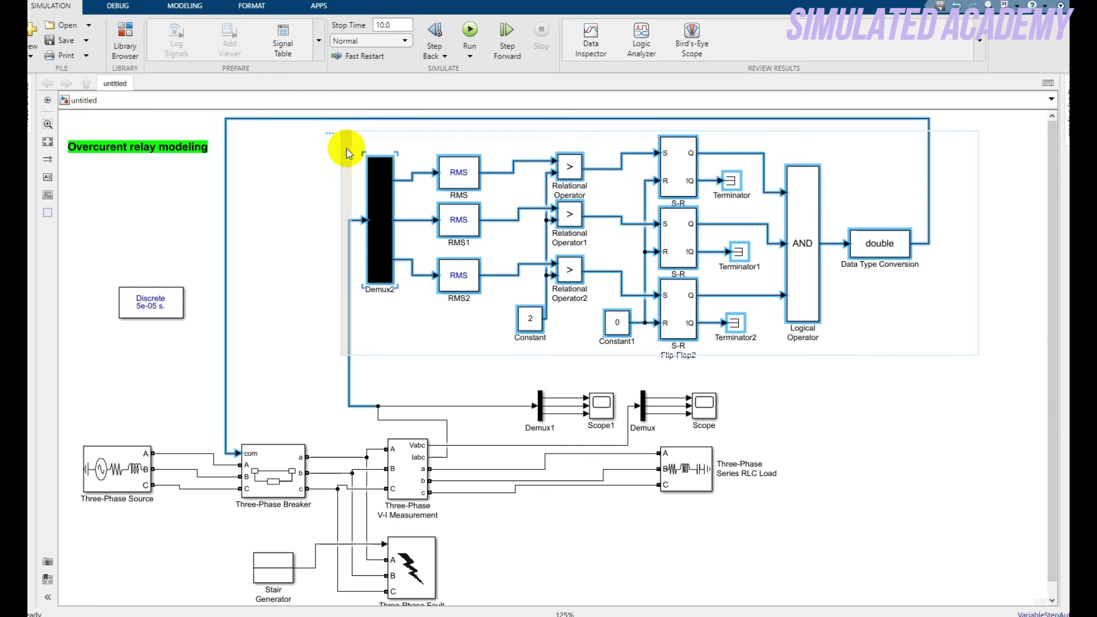
pyautogui.hotkey('ctrl', 'g')
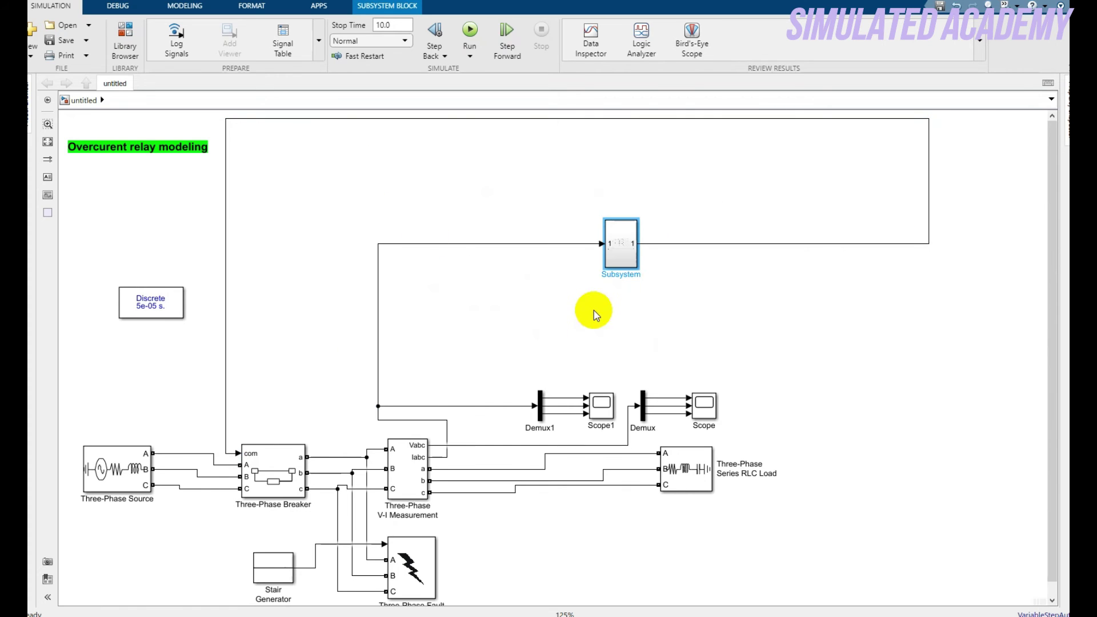
# Step: Flip the Subsystem's port orientation, enlarge it, and place it above the scopes
pyautogui.moveTo(618, 247); pyautogui.dragTo(552, 249)
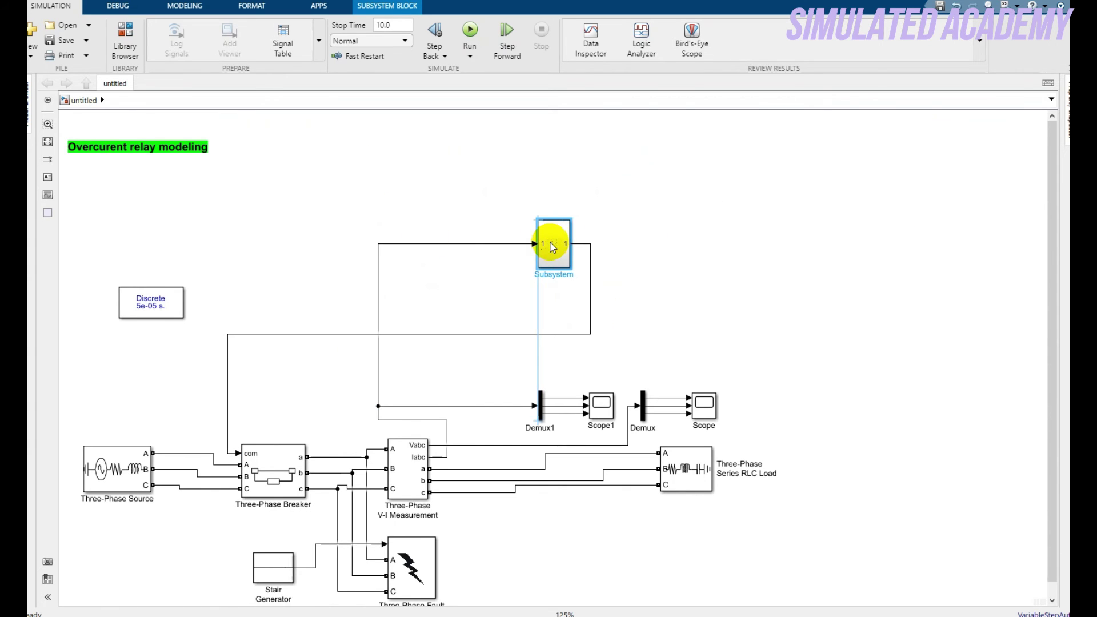
pyautogui.click(714, 299)
pyautogui.click(553, 254)
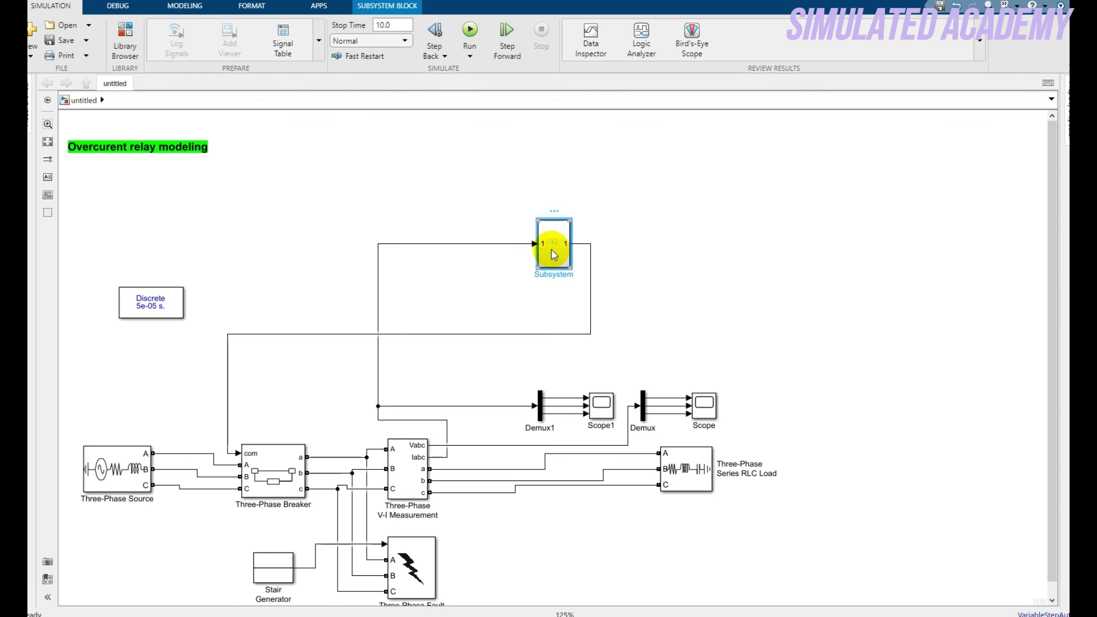
pyautogui.hotkey('ctrl', 'r')
pyautogui.hotkey('ctrl', 'r')
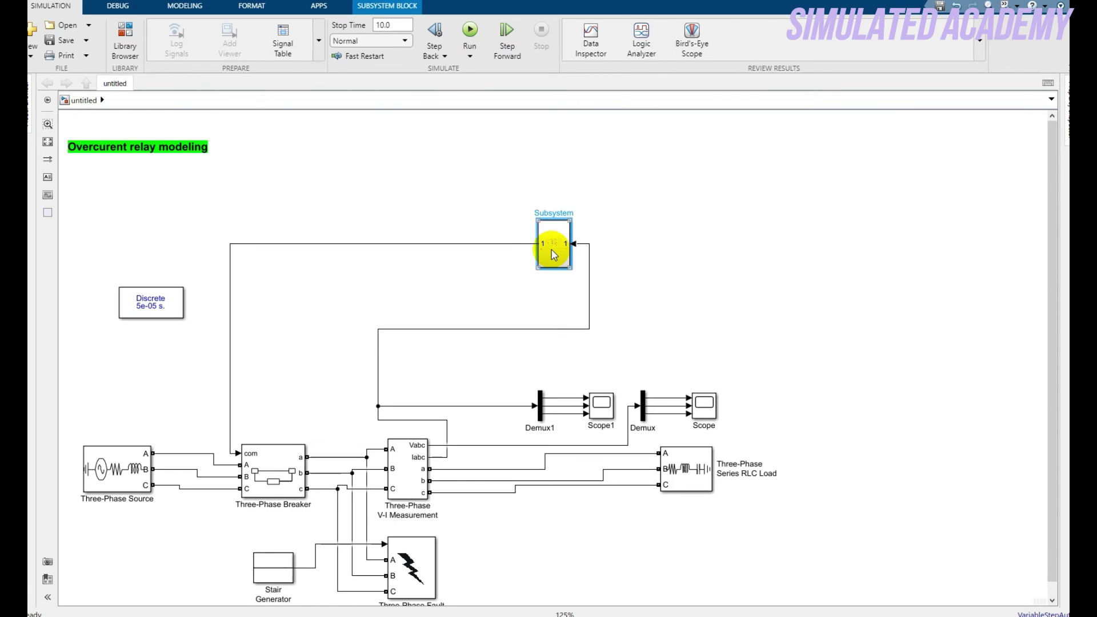
pyautogui.moveTo(551, 251); pyautogui.dragTo(563, 323)
pyautogui.click(685, 308)
pyautogui.moveTo(534, 279); pyautogui.dragTo(491, 262)
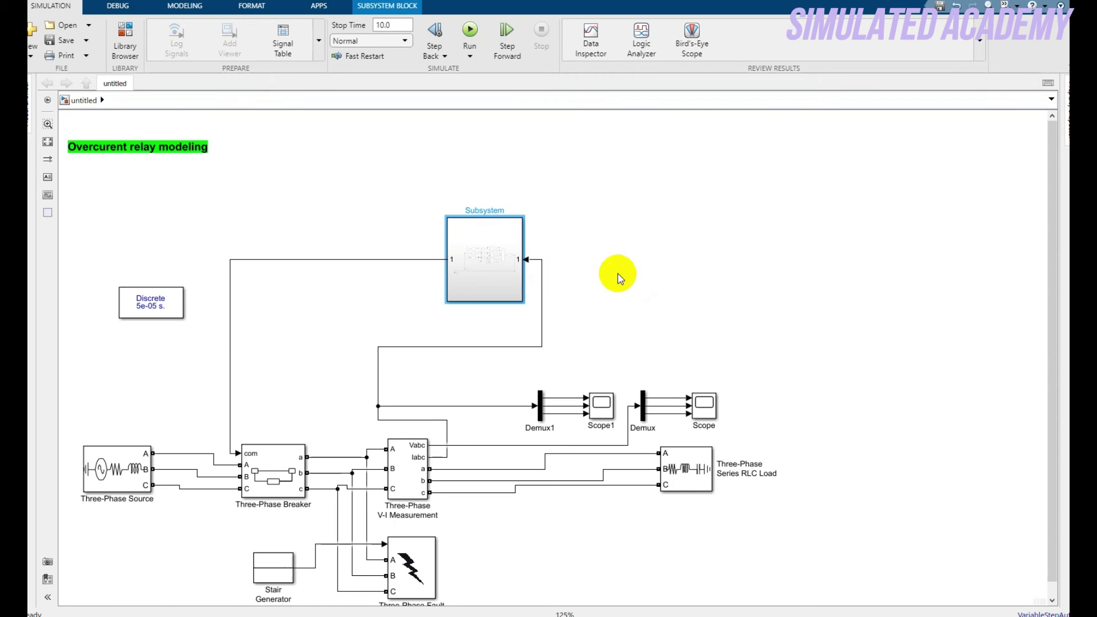
pyautogui.click(643, 276)
# Step: Look inside the Subsystem to check its contents, then return to the top-level model
pyautogui.doubleClick(507, 268)
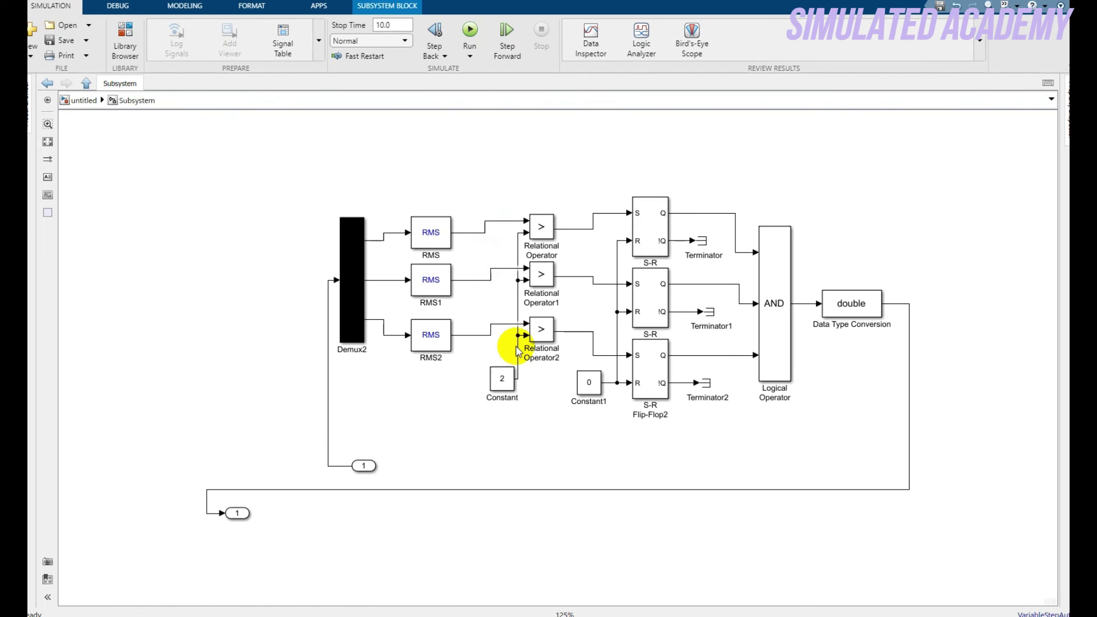
pyautogui.click(508, 378)
pyautogui.click(497, 351)
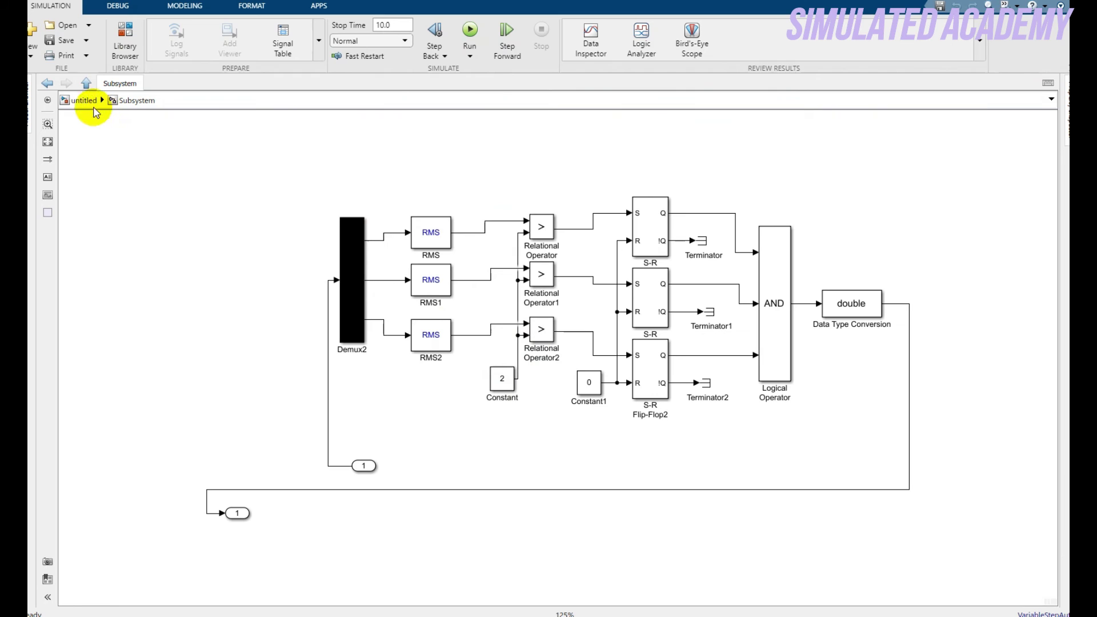
pyautogui.click(48, 83)
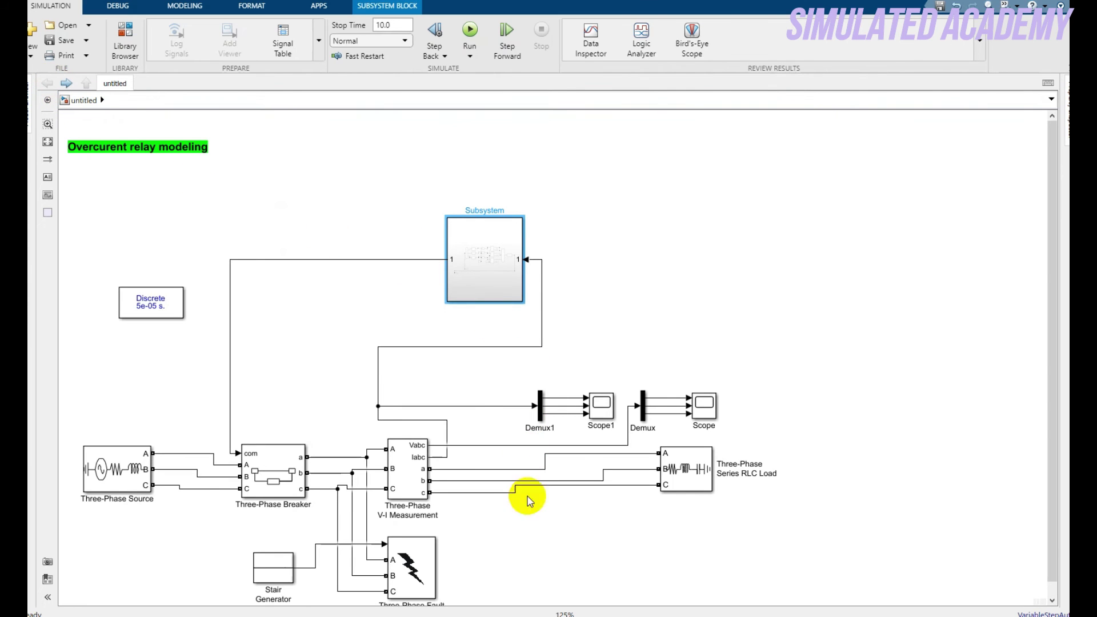
pyautogui.scroll(-1, 1048, 409)
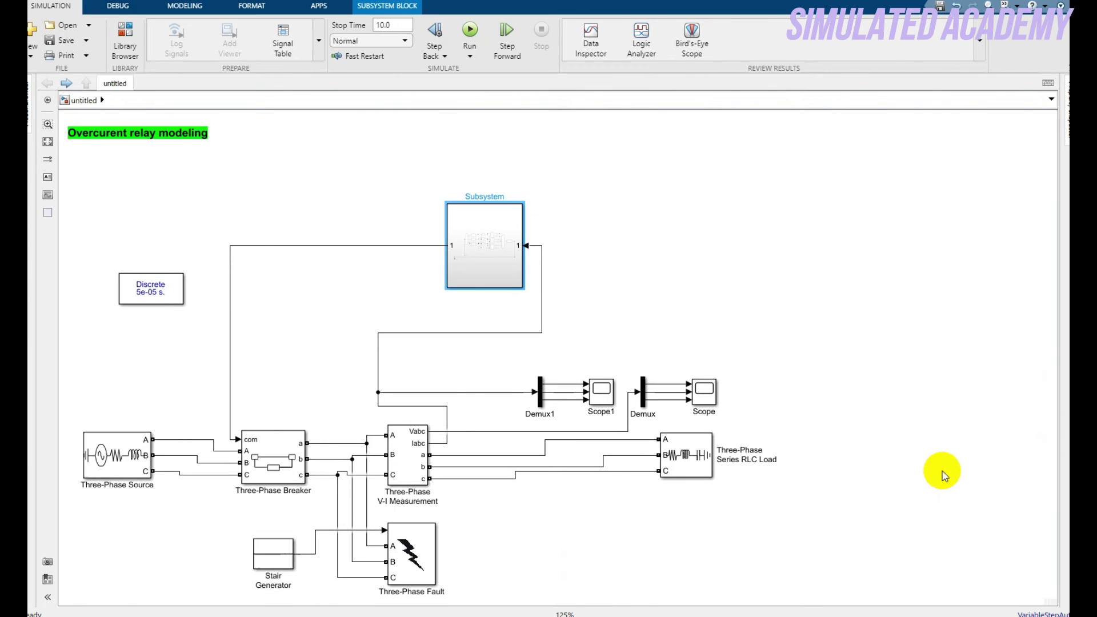
pyautogui.scroll(1, 942, 472)
pyautogui.scroll(-1, 1053, 457)
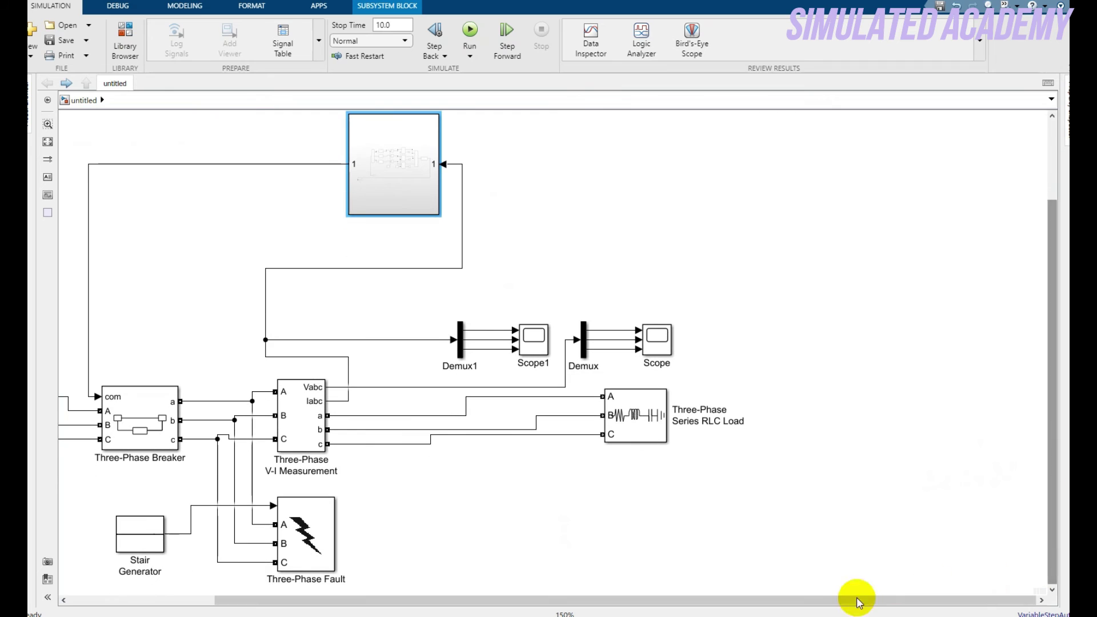
pyautogui.moveTo(840, 601); pyautogui.dragTo(558, 597)
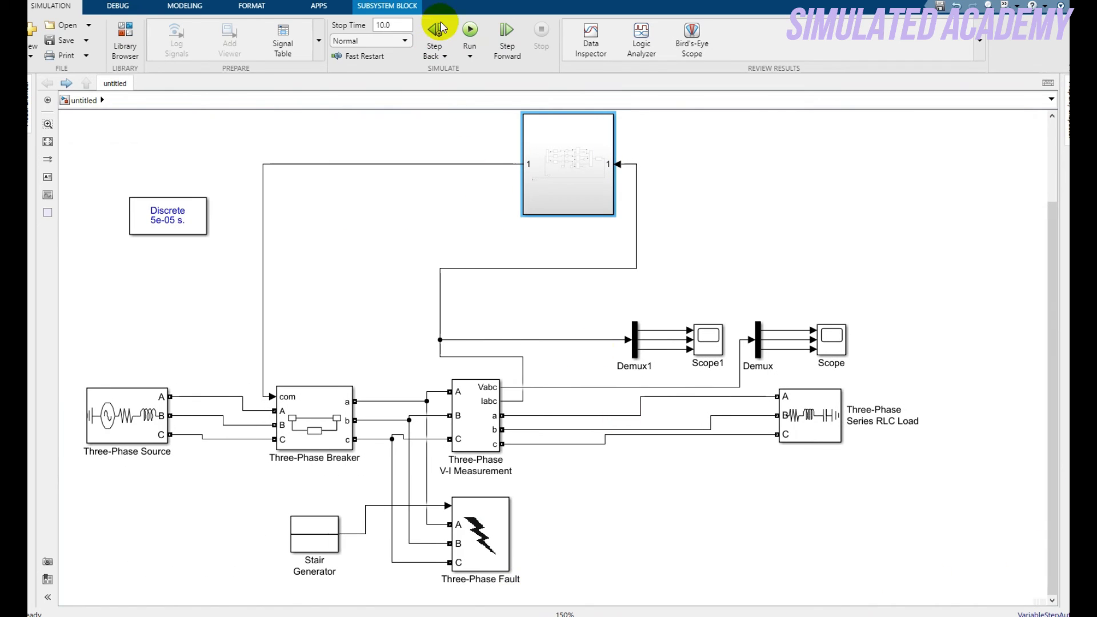
# Step: Set the stop time to 0.96 s and run the simulation, pausing and resuming until it finishes
pyautogui.doubleClick(396, 25)
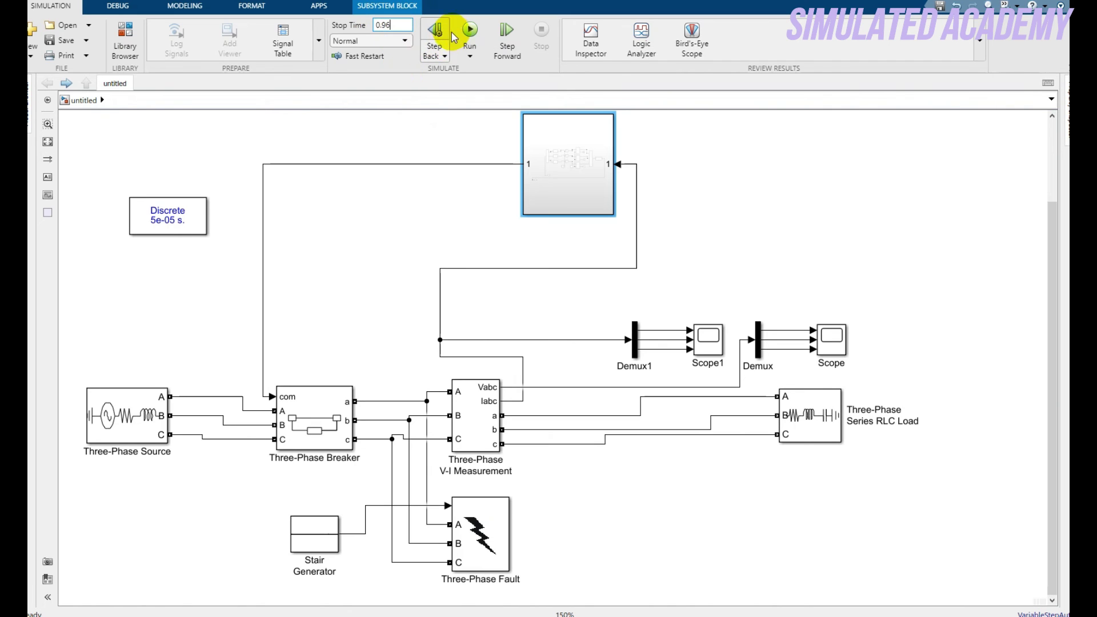
pyautogui.click(470, 28)
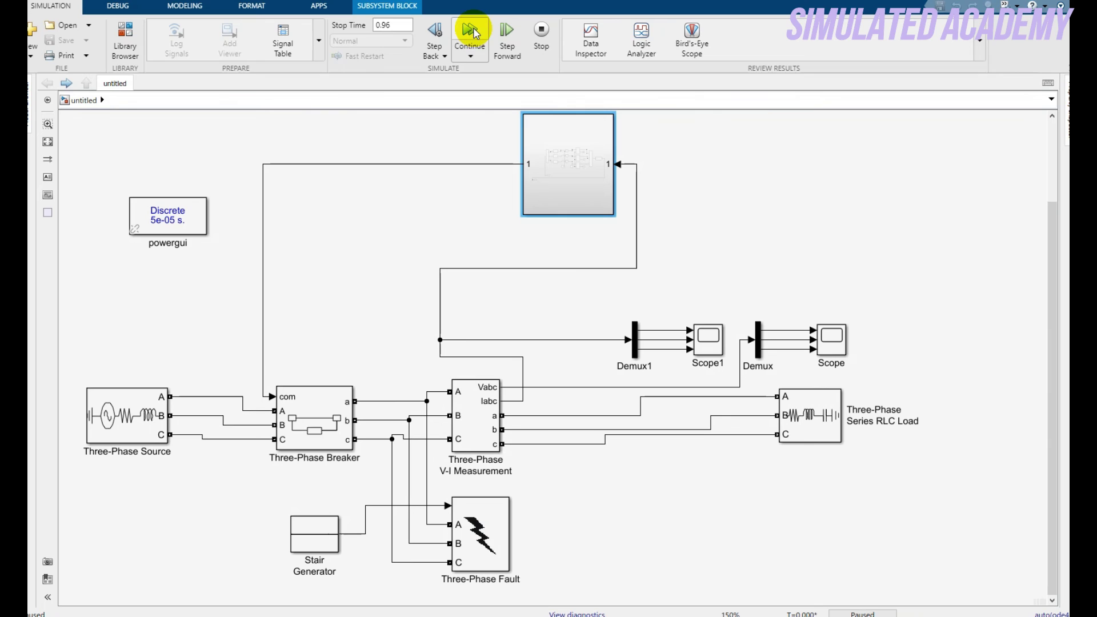
pyautogui.click(473, 27)
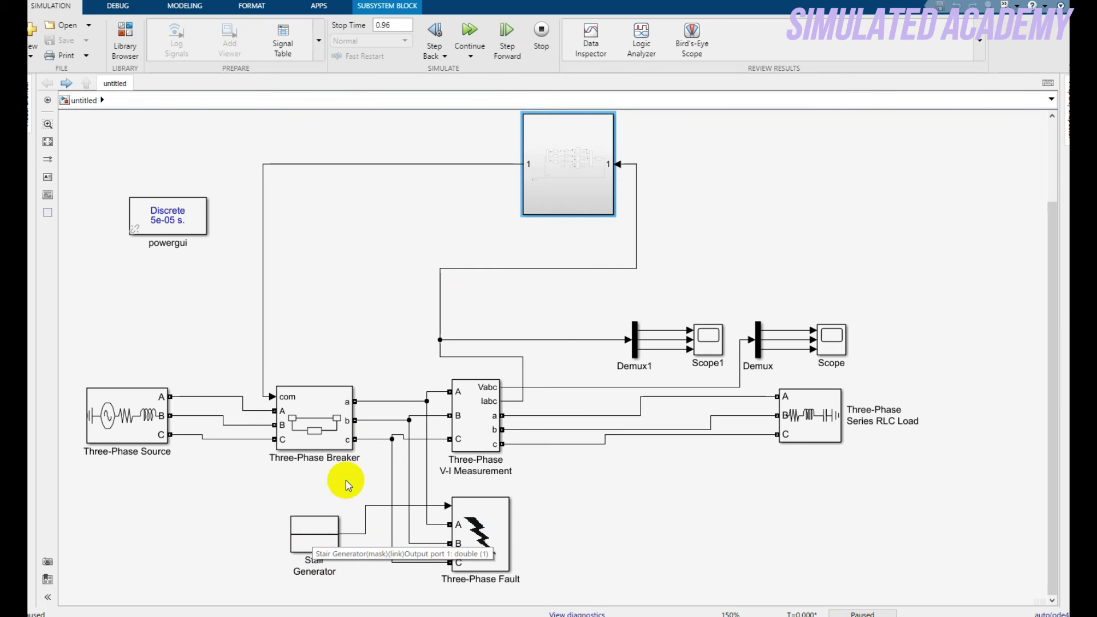
pyautogui.click(470, 31)
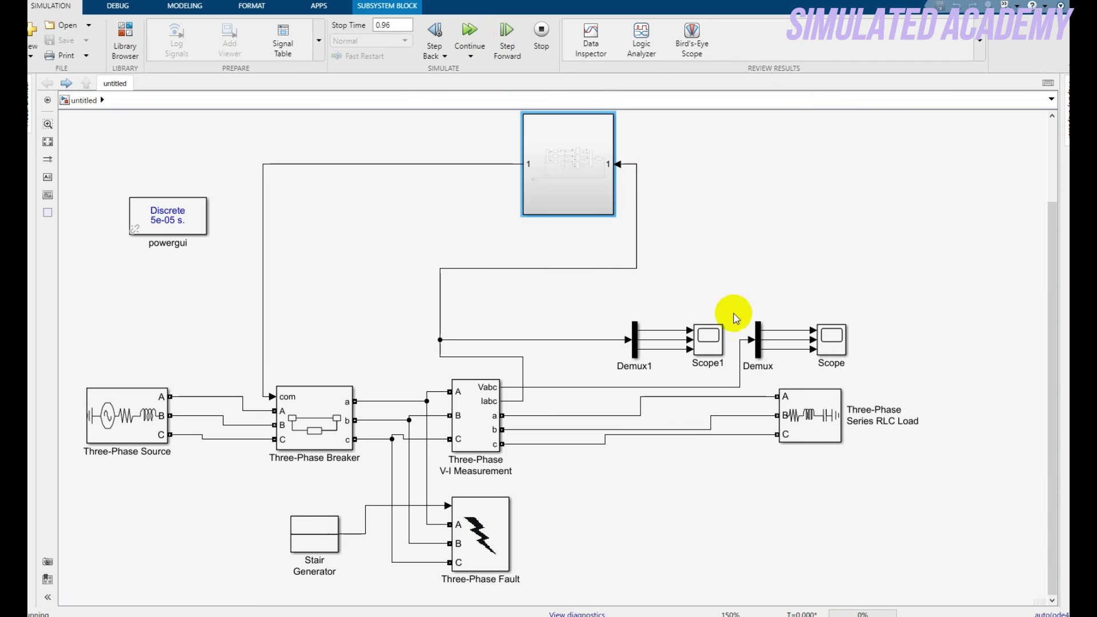
pyautogui.click(706, 347)
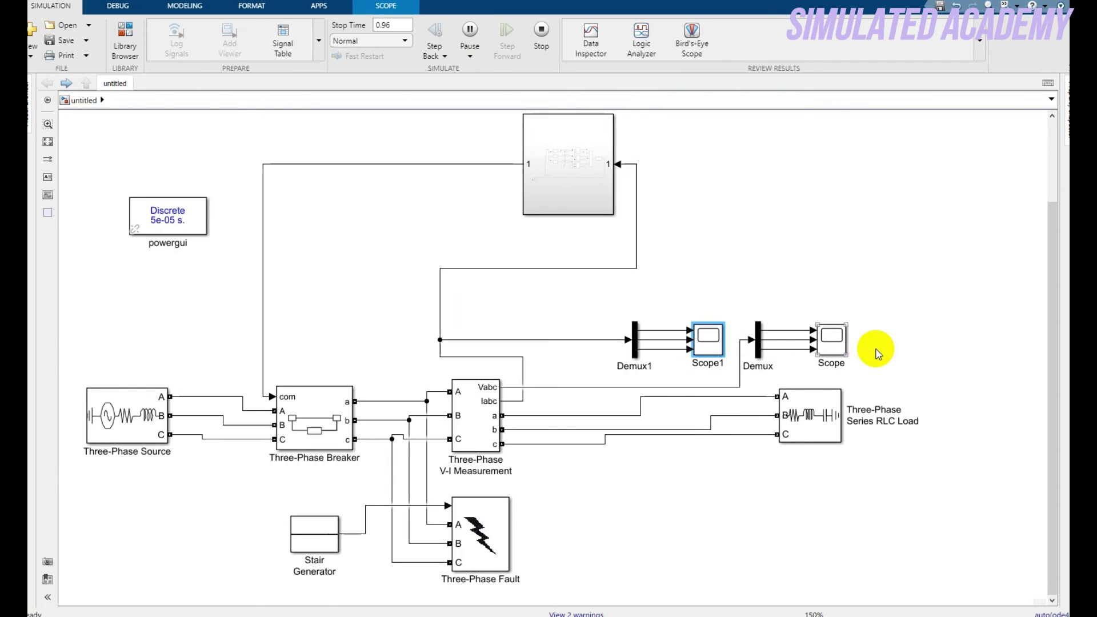
pyautogui.click(837, 349)
pyautogui.doubleClick(838, 349)
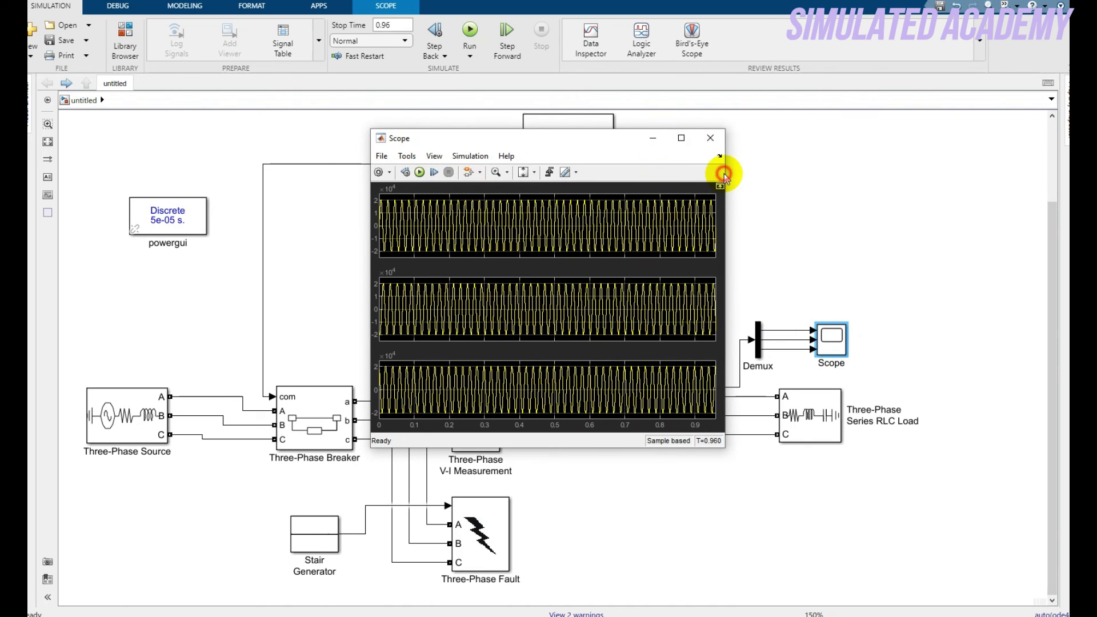
pyautogui.moveTo(723, 174); pyautogui.dragTo(969, 204)
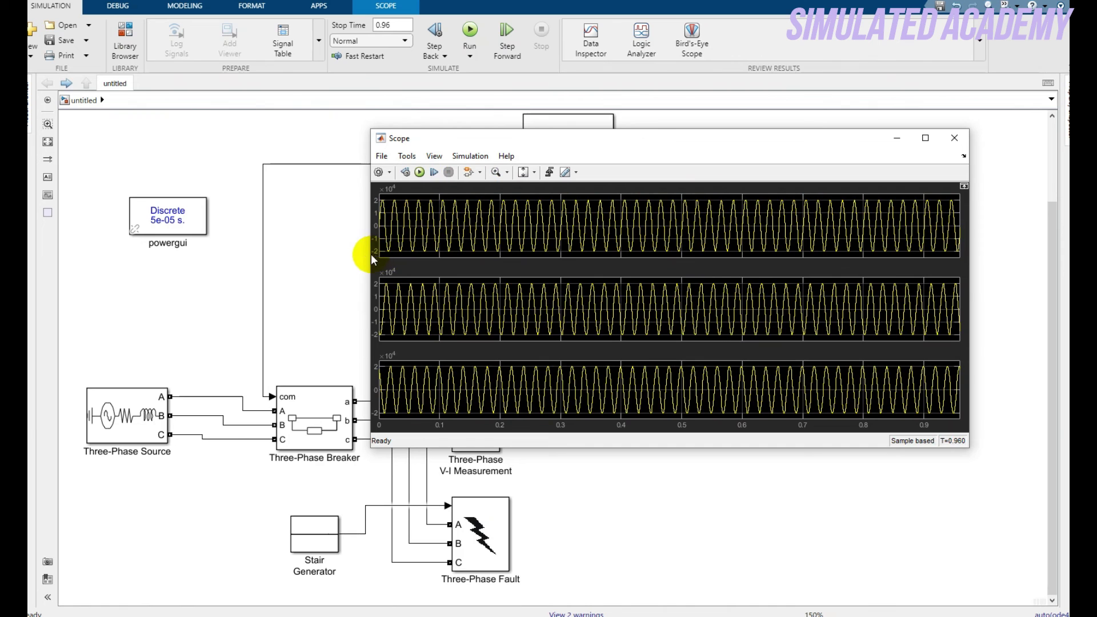
pyautogui.moveTo(371, 253); pyautogui.dragTo(210, 255)
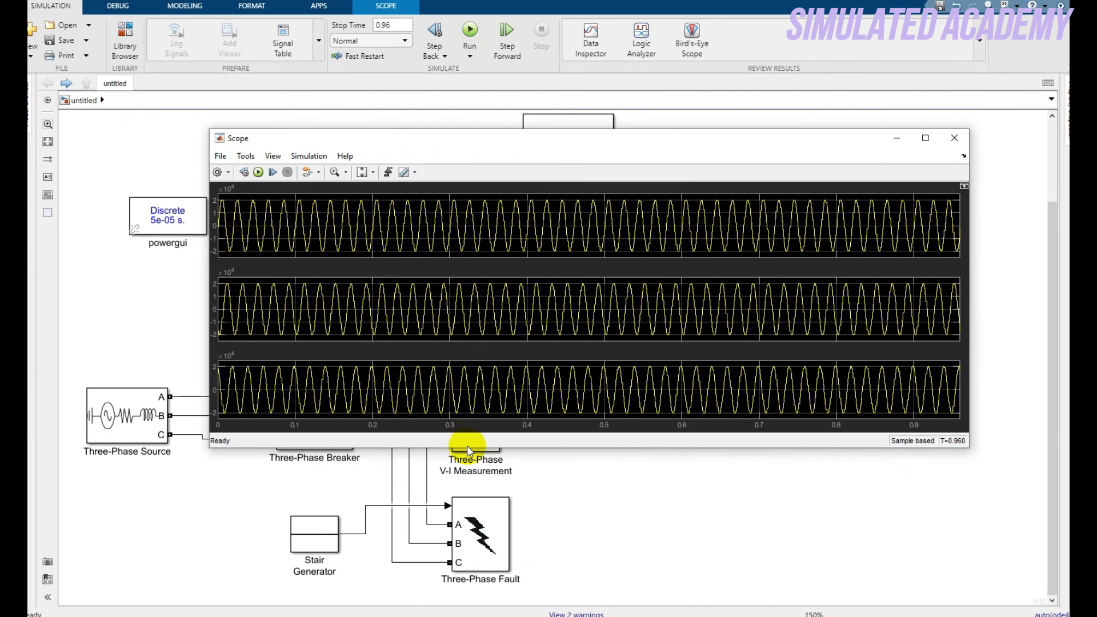
pyautogui.moveTo(467, 449); pyautogui.dragTo(476, 589)
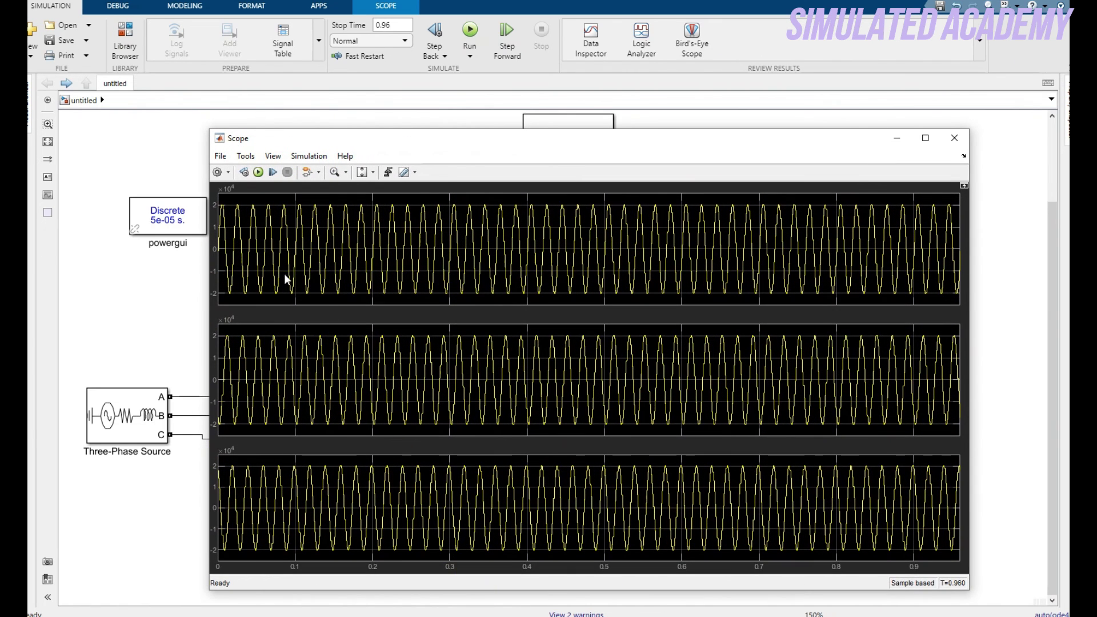
# Step: Change the Stair Generator amplitude to [0, 1, 0, 0]
pyautogui.click(954, 137)
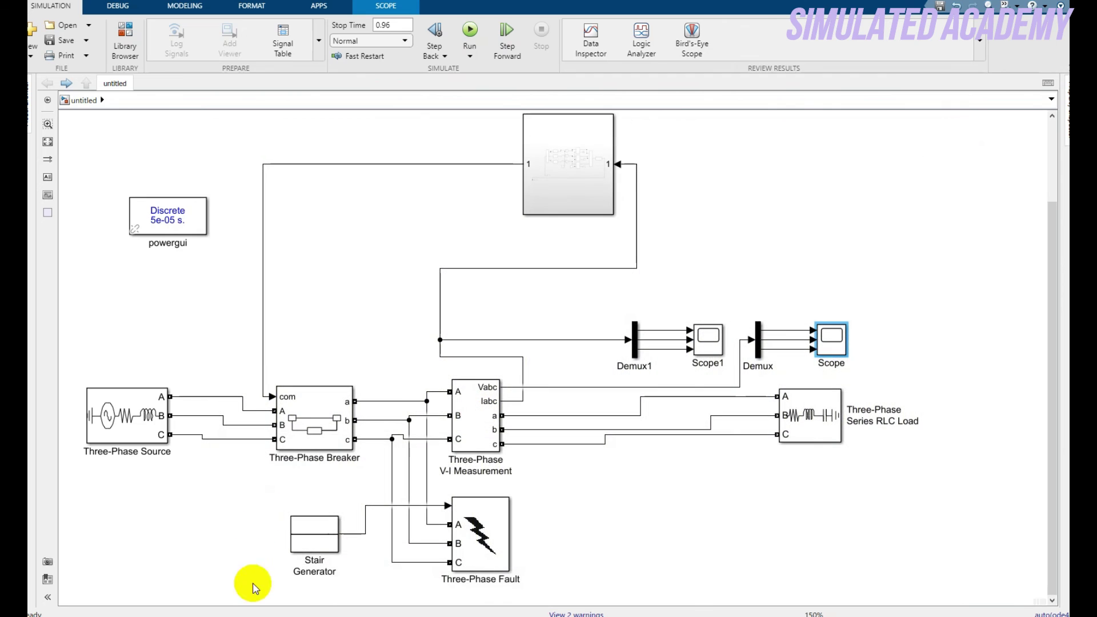
pyautogui.click(298, 550)
pyautogui.doubleClick(298, 550)
pyautogui.click(376, 497)
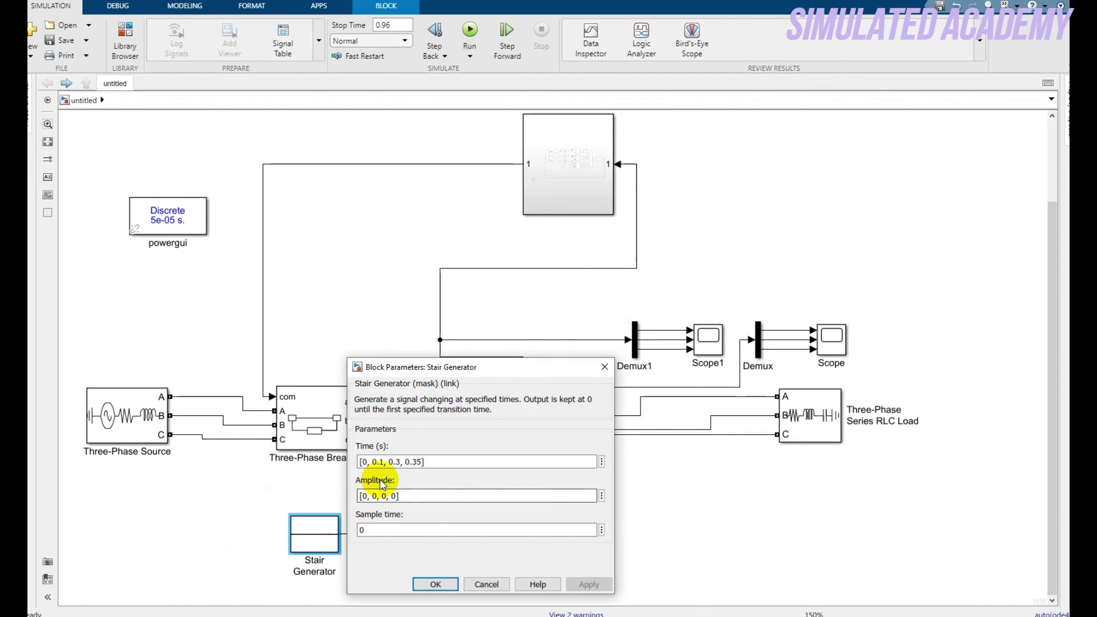
pyautogui.click(376, 497)
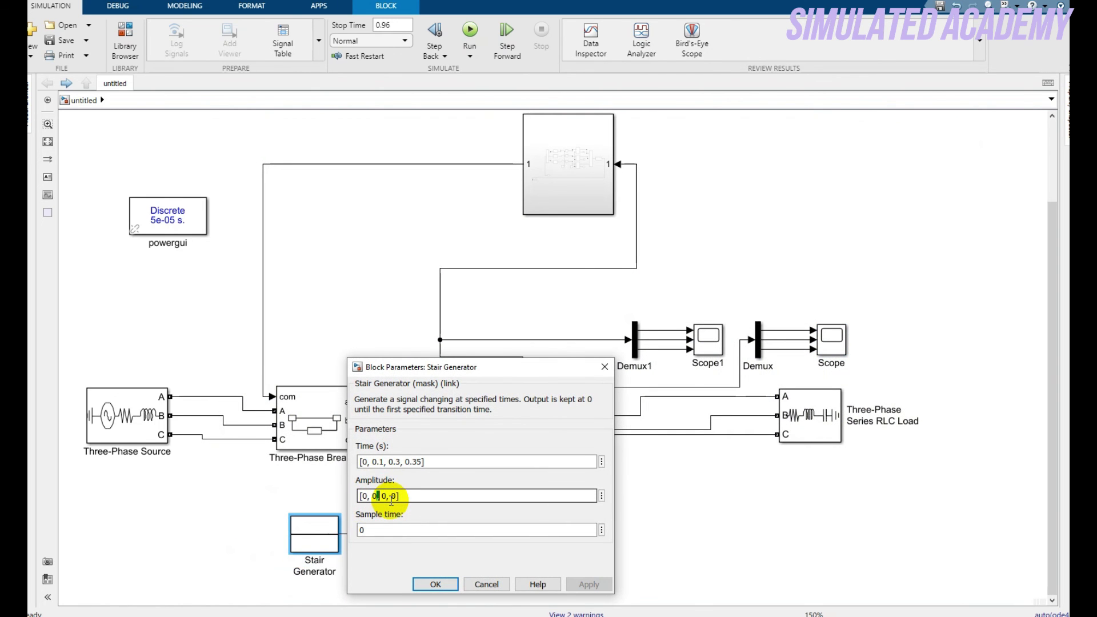
pyautogui.press('BackSpace')
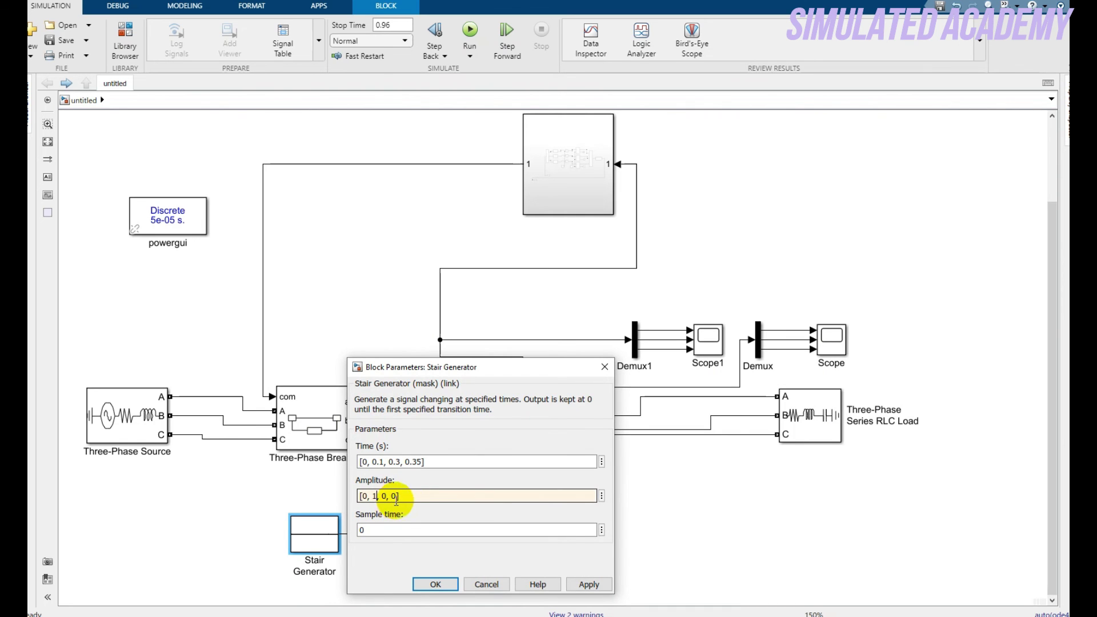
pyautogui.click(423, 583)
# Step: Rerun the simulation with the fault enabled and open the Scope's voltage plots
pyautogui.click(469, 32)
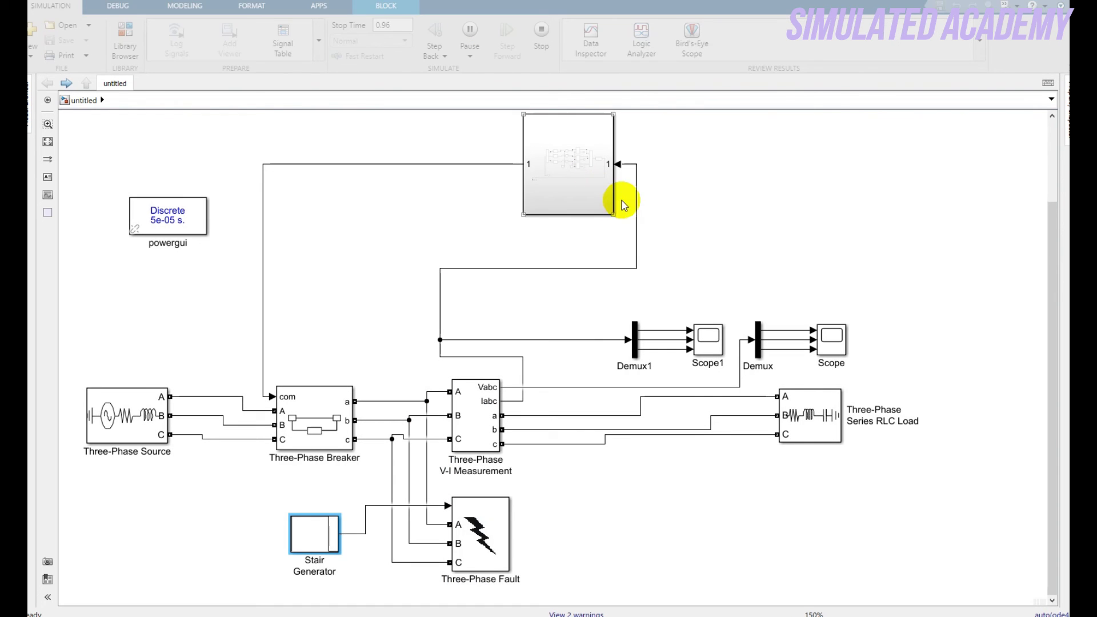
pyautogui.click(831, 342)
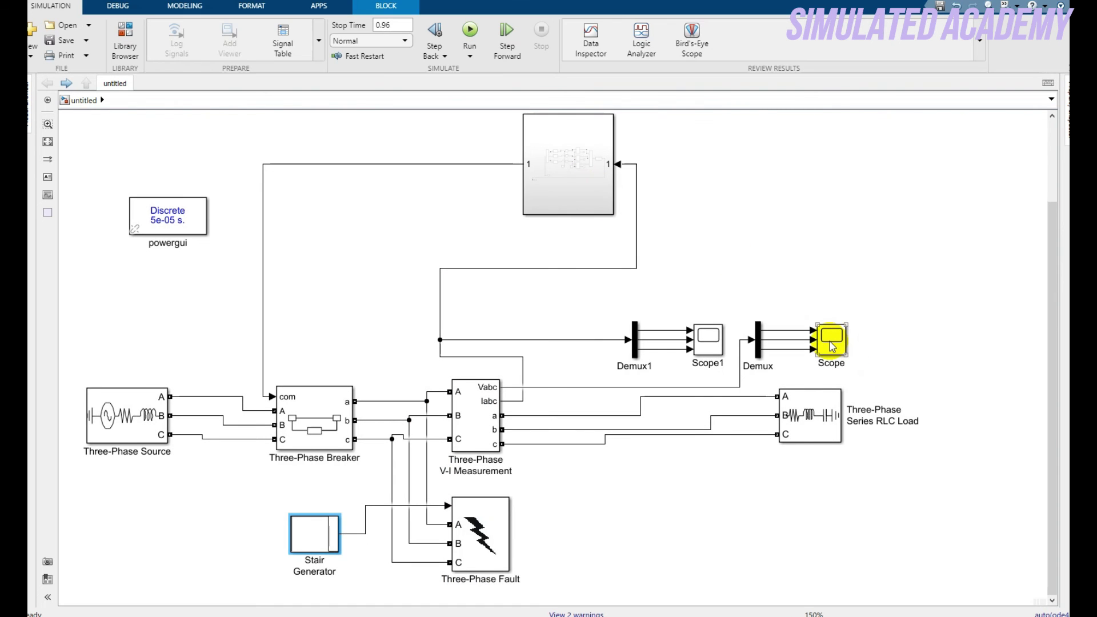
pyautogui.doubleClick(830, 341)
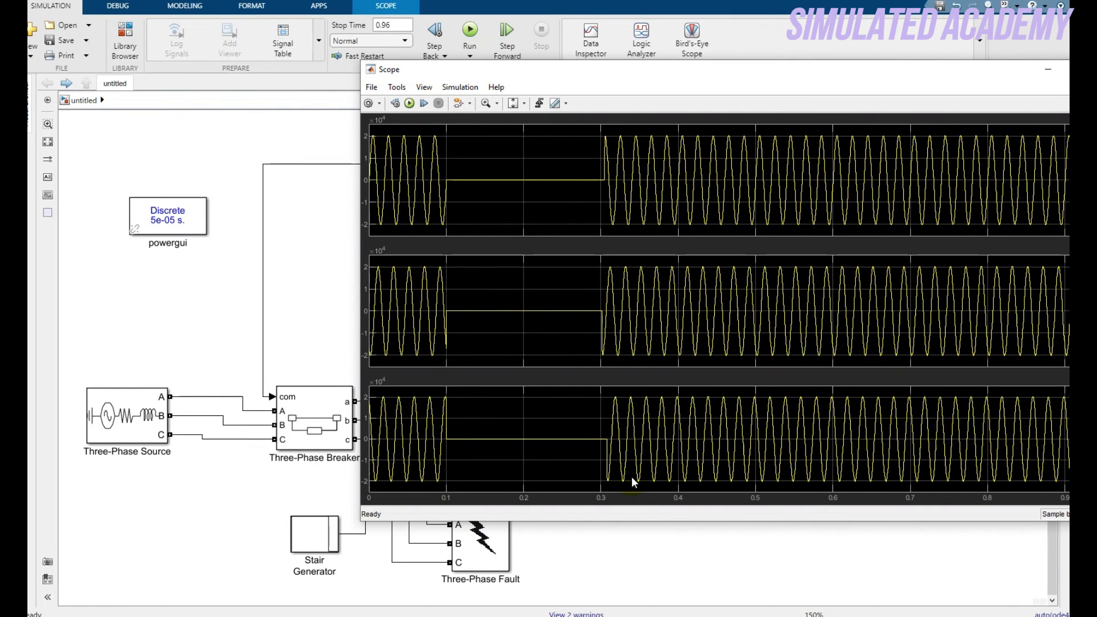
# Step: Review the Stair Generator's Time and Amplitude values, then bring the voltage plot window forward
pyautogui.doubleClick(313, 529)
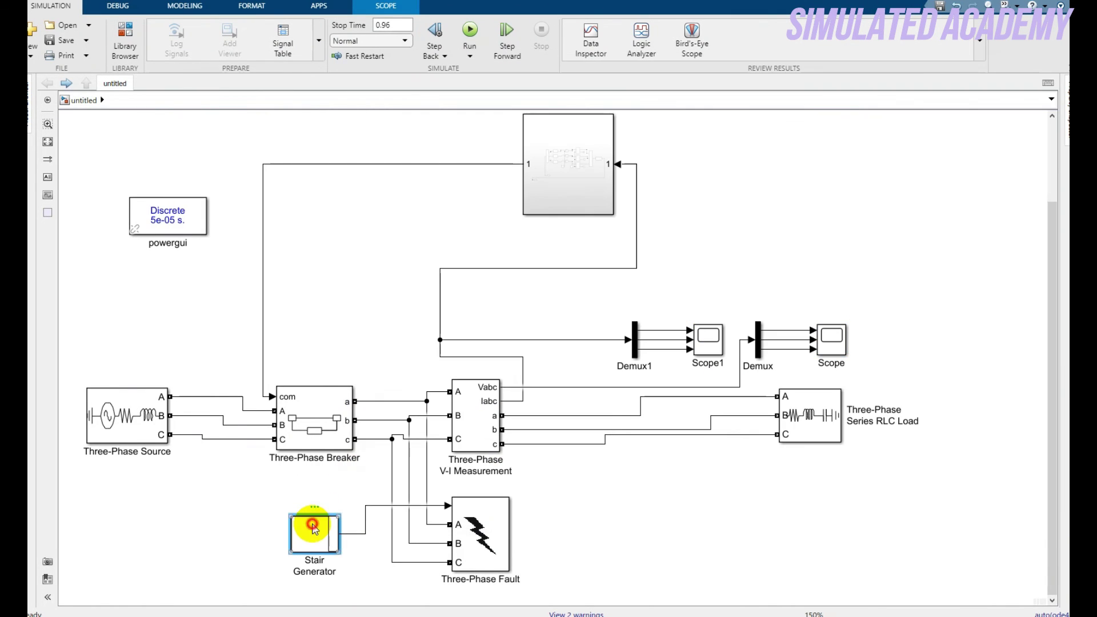
pyautogui.moveTo(426, 367); pyautogui.dragTo(315, 242)
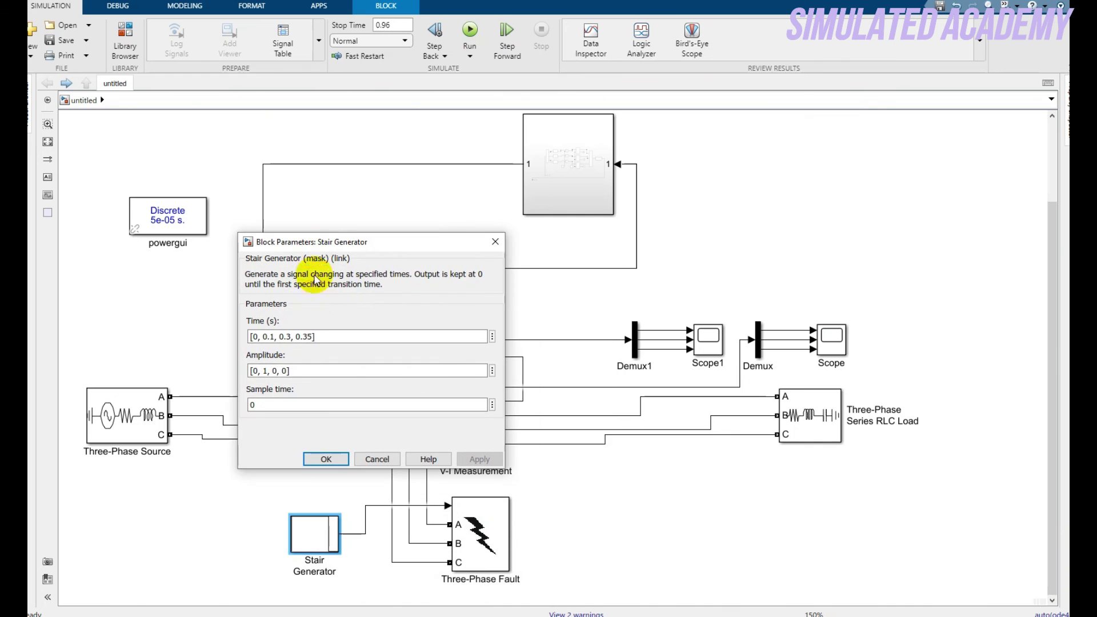
pyautogui.click(266, 337)
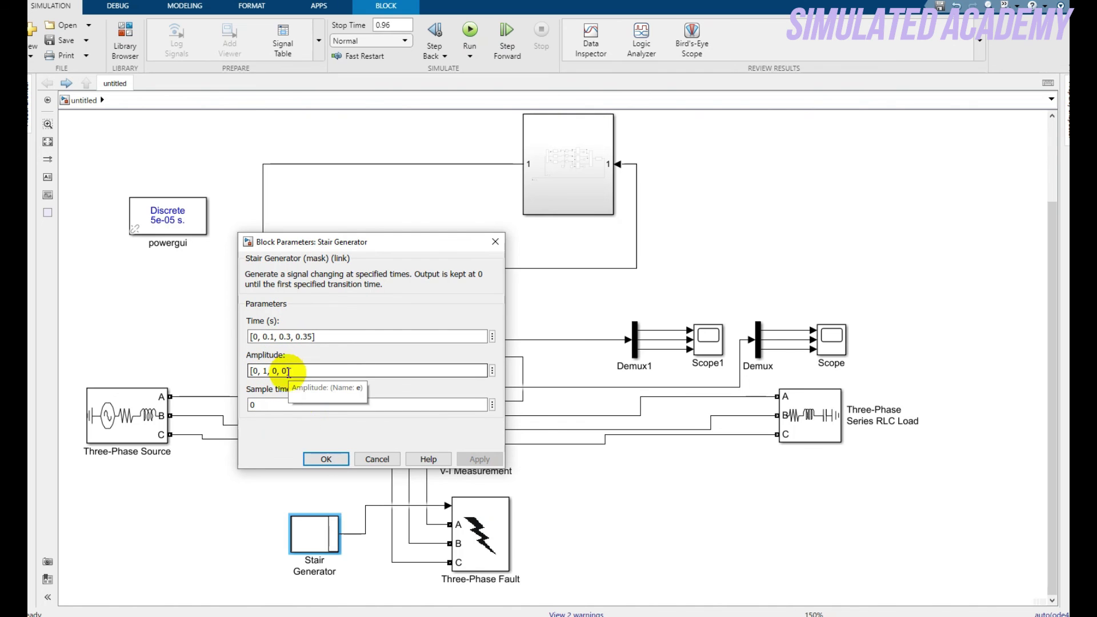
pyautogui.click(318, 459)
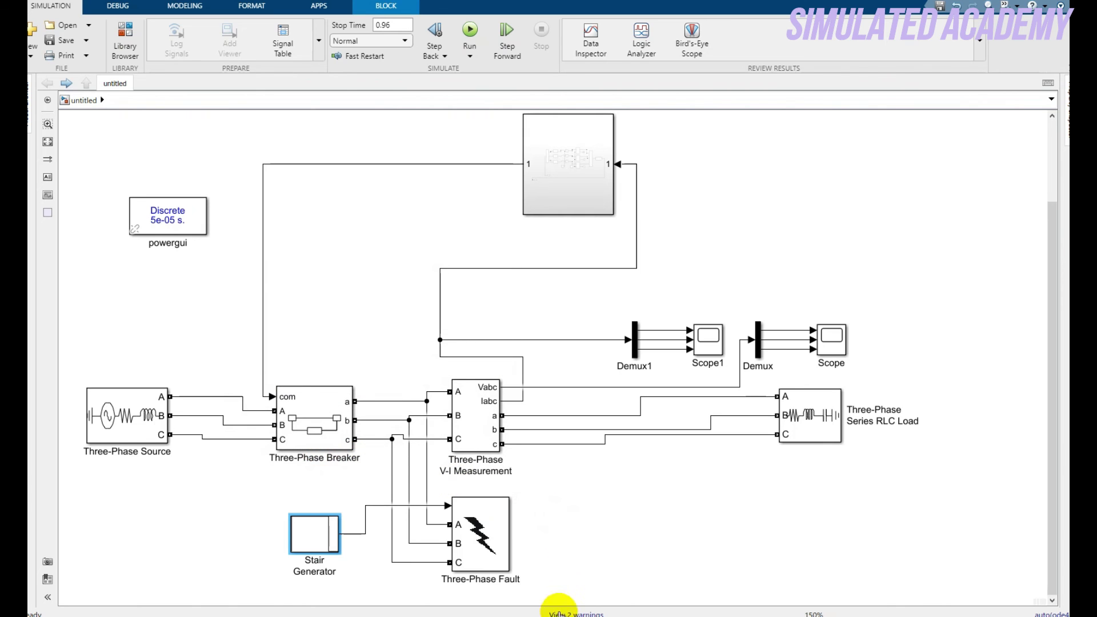
pyautogui.moveTo(560, 610)
pyautogui.click(785, 547)
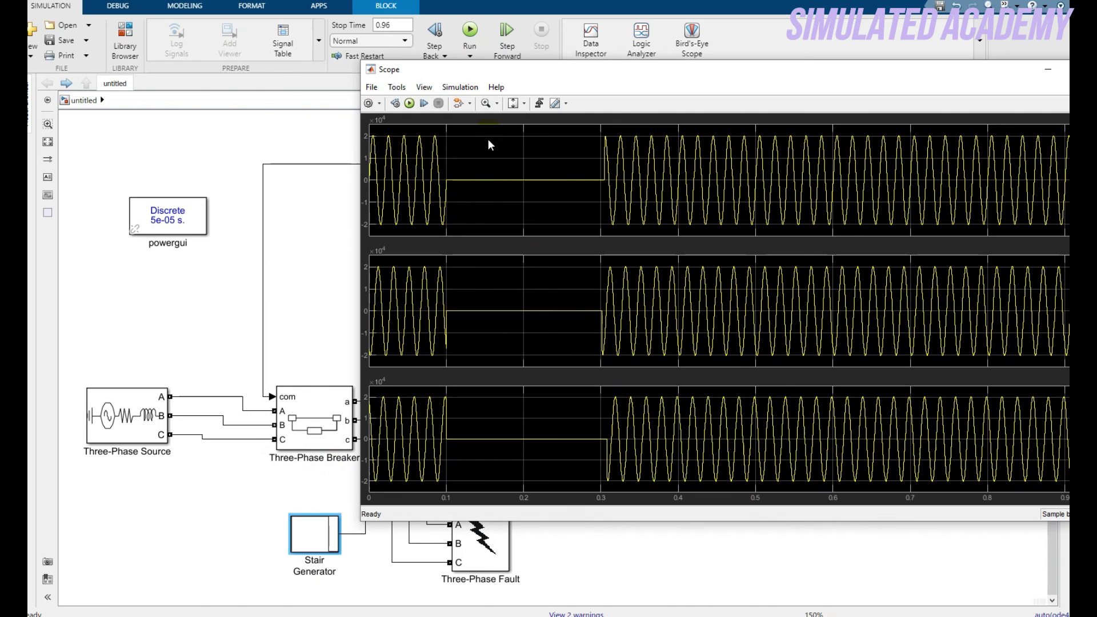
# Step: Zoom the Scope's time axis in to about 0.1145–0.1162 s, then close the Scope
pyautogui.click(485, 103)
pyautogui.click(496, 103)
pyautogui.click(486, 119)
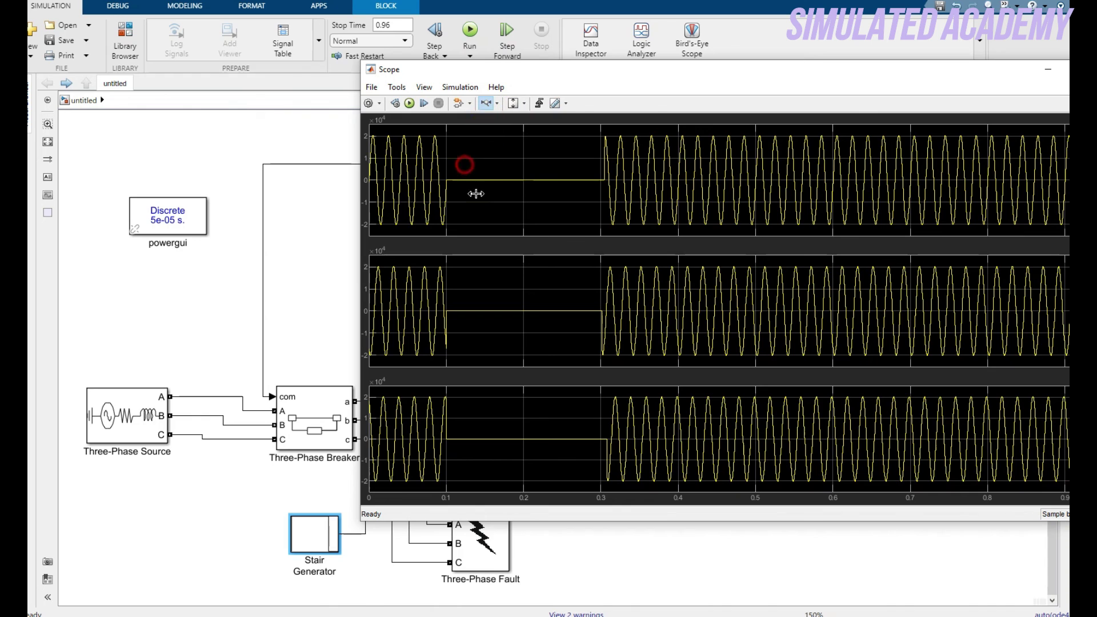
pyautogui.click(473, 161)
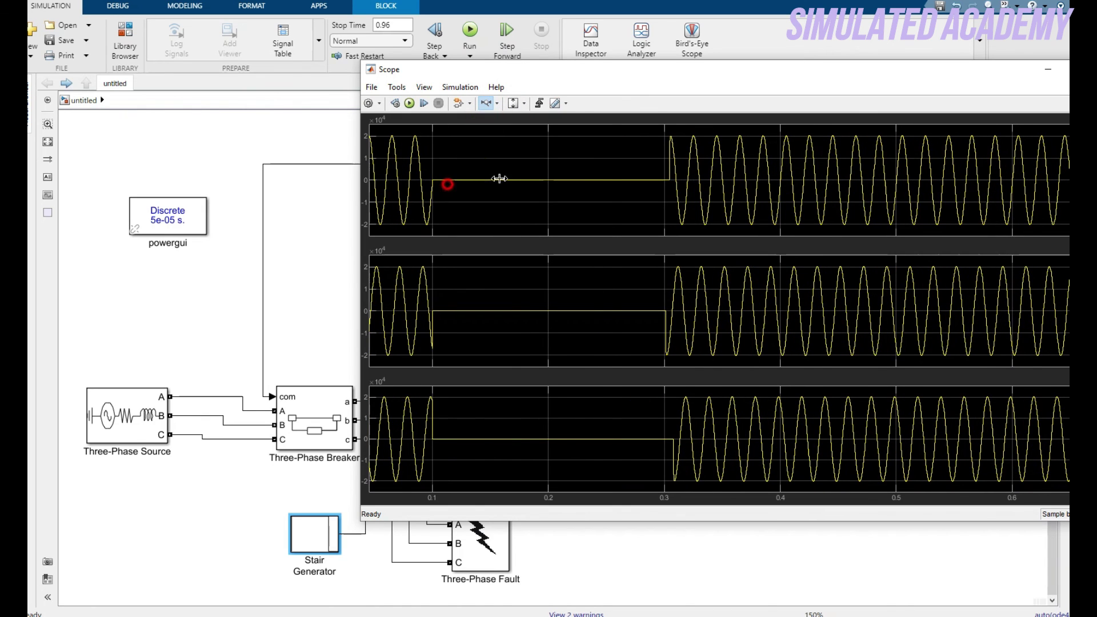
pyautogui.moveTo(498, 178); pyautogui.dragTo(506, 178)
pyautogui.moveTo(404, 189); pyautogui.dragTo(416, 205)
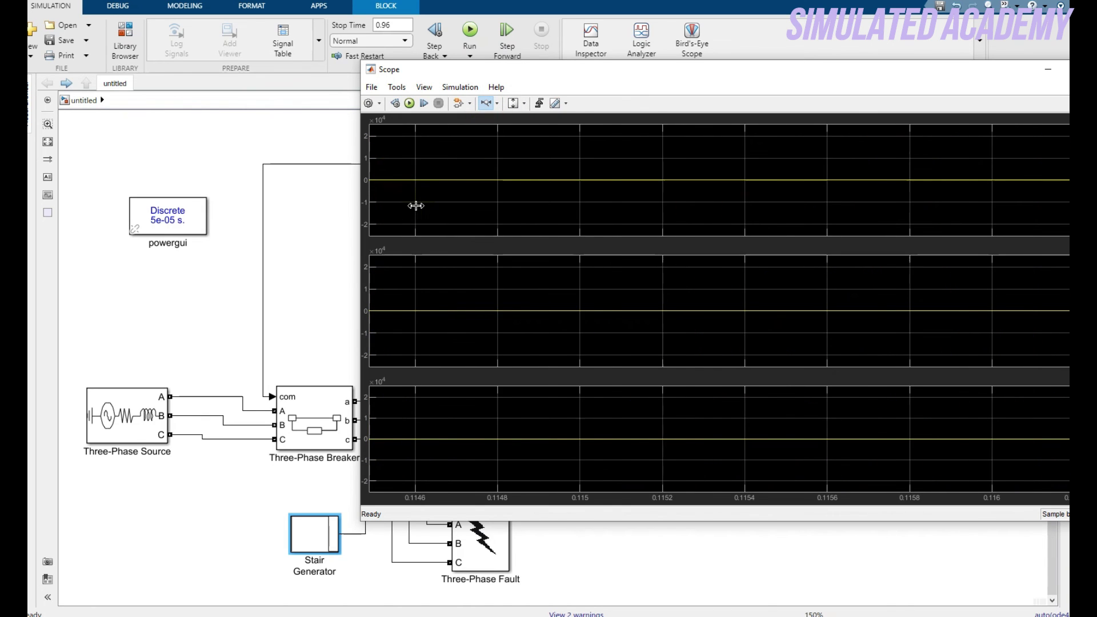
pyautogui.moveTo(1032, 87); pyautogui.dragTo(727, 73)
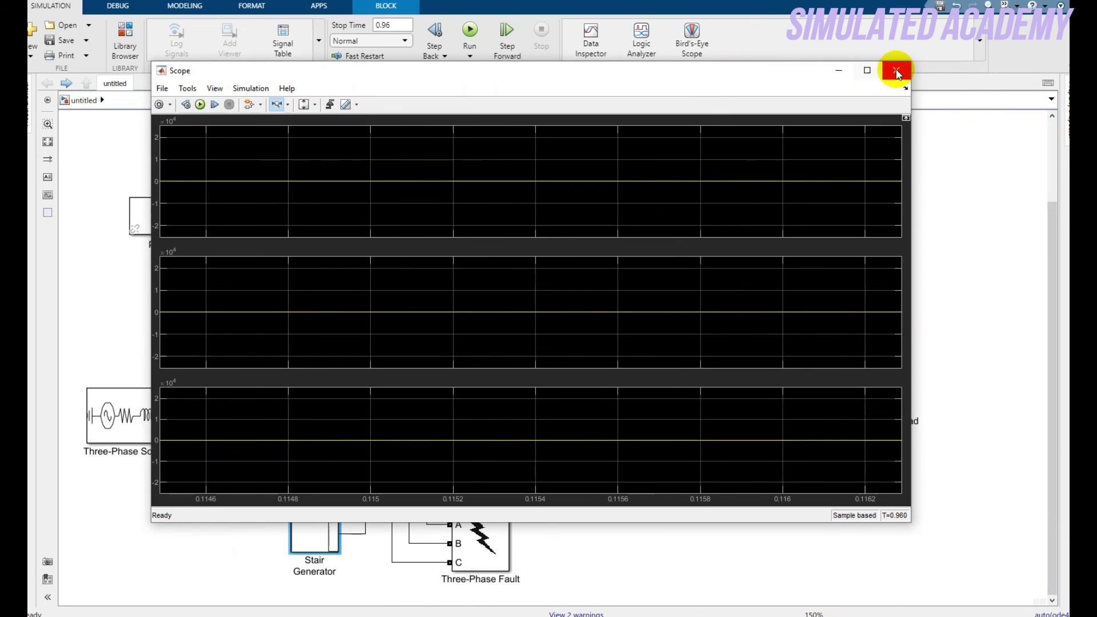
pyautogui.click(898, 73)
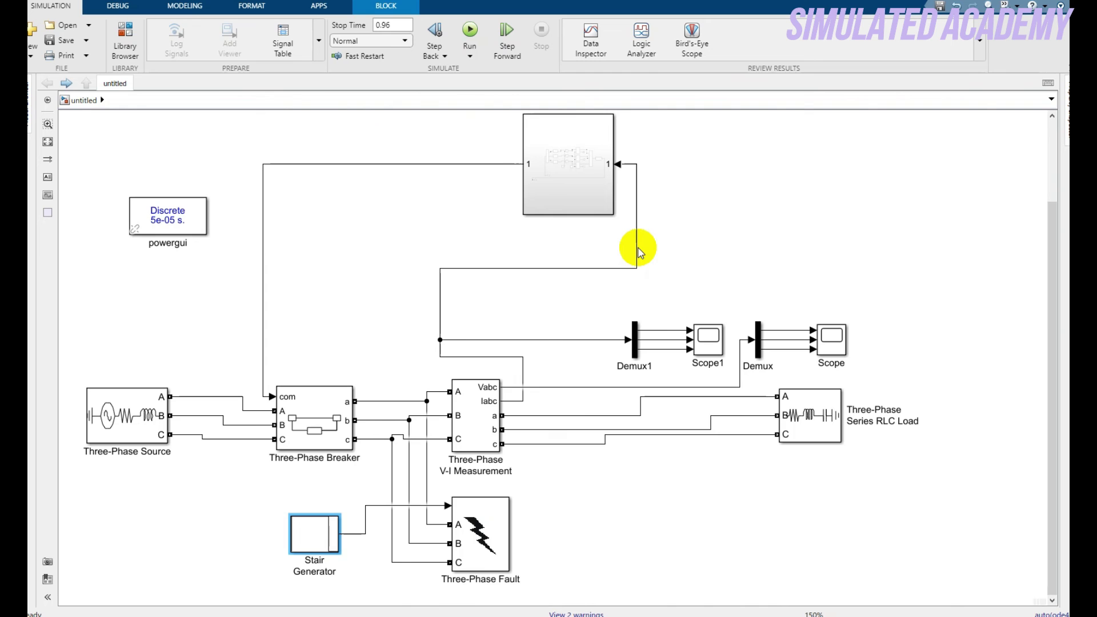
# Step: Open the relay Subsystem and move its Out1 port beside the Data Type Conversion output
pyautogui.doubleClick(570, 150)
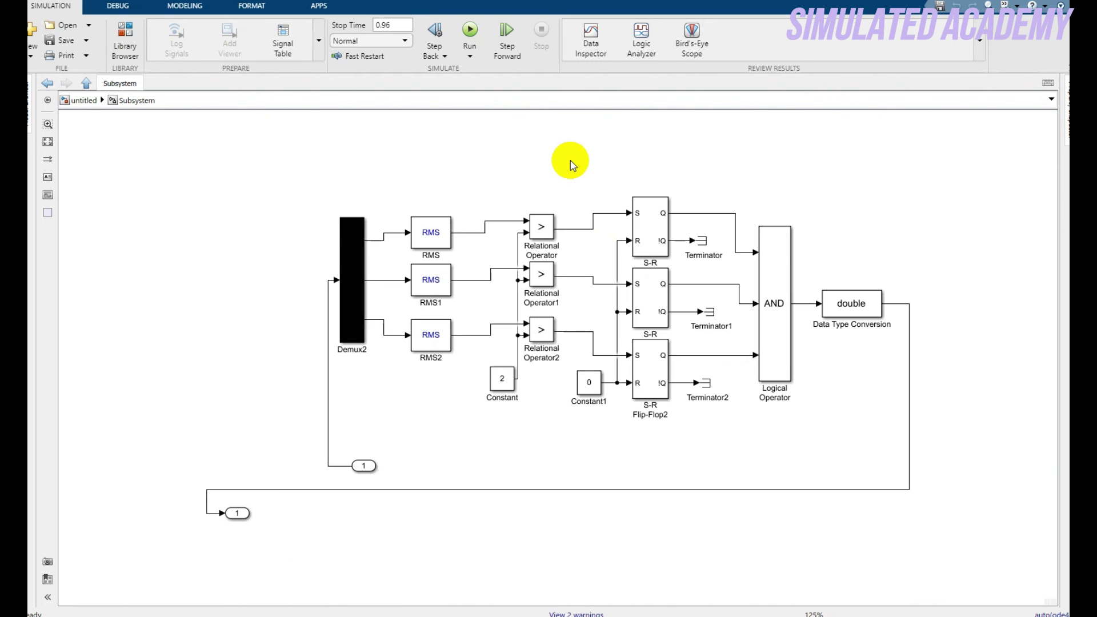
pyautogui.moveTo(235, 513); pyautogui.dragTo(940, 313)
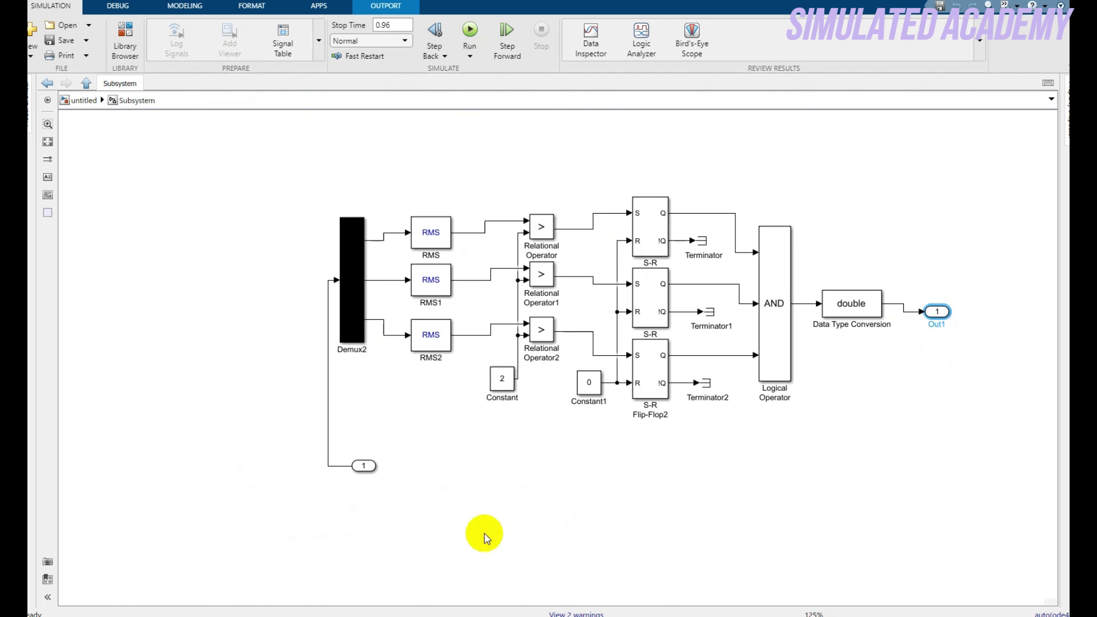